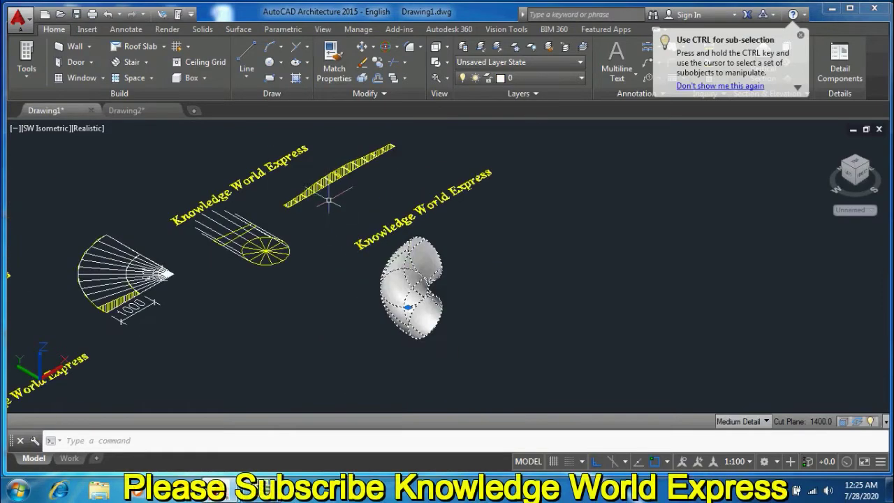
- Inspect the elbow in Conceptual style from southwest isometric, then return to top-down 2D Wireframe
{"action": "middle_click_drag", "start_coordinate": [471, 279], "coordinate": [432, 363], "text": "shift"}
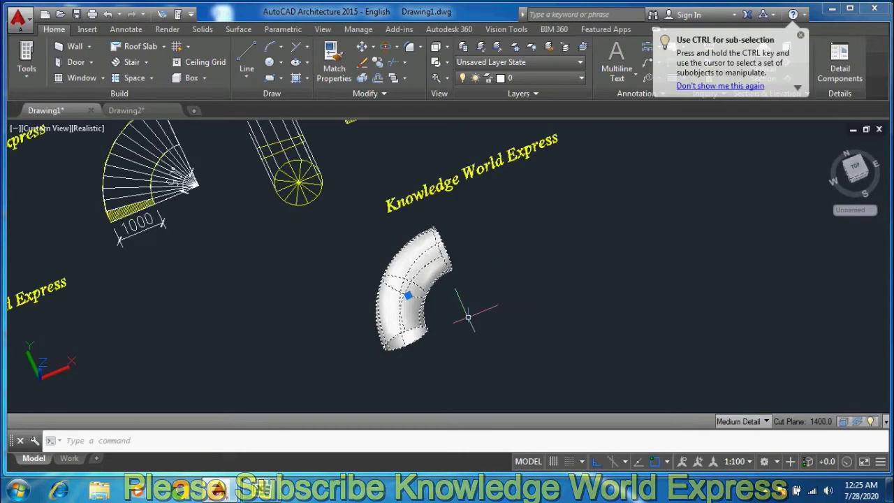
{"action": "mouse_move", "coordinate": [468, 317]}
{"action": "middle_mouse_down", "text": "shift"}
{"action": "mouse_move", "coordinate": [376, 265]}
{"action": "mouse_move", "coordinate": [418, 338]}
{"action": "middle_mouse_up", "text": "shift"}
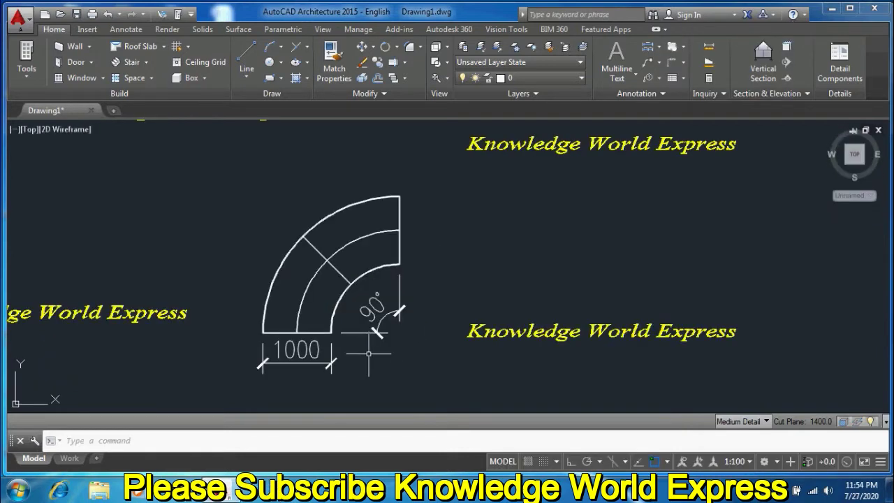
{"action": "left_click", "coordinate": [60, 130]}
{"action": "left_click", "coordinate": [101, 178]}
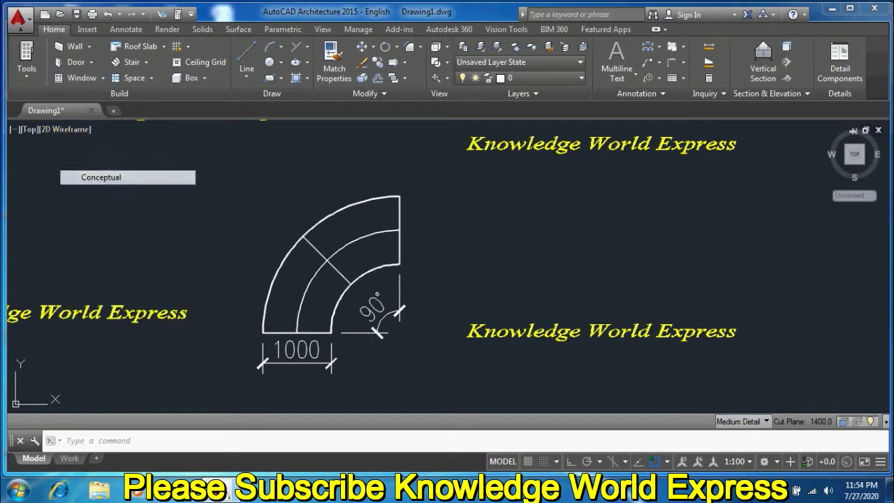
{"action": "left_click", "coordinate": [30, 129]}
{"action": "left_click", "coordinate": [77, 250]}
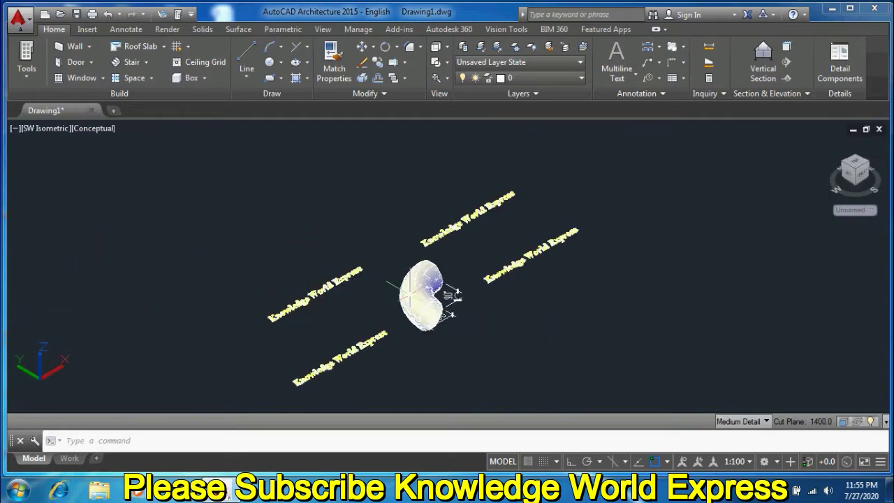
{"action": "scroll", "coordinate": [440, 301], "scroll_direction": "up", "scroll_amount": 4}
{"action": "mouse_move", "coordinate": [458, 290]}
{"action": "middle_mouse_down", "text": "shift"}
{"action": "mouse_move", "coordinate": [492, 250]}
{"action": "mouse_move", "coordinate": [464, 402]}
{"action": "middle_mouse_up", "text": "shift"}
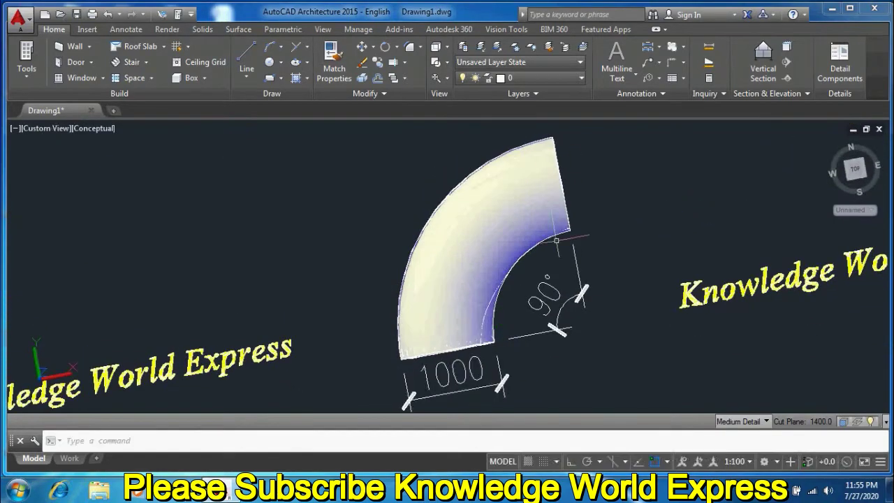
{"action": "middle_click_drag", "start_coordinate": [543, 304], "coordinate": [344, 127], "text": "shift"}
{"action": "left_click", "coordinate": [66, 129]}
{"action": "left_click", "coordinate": [105, 158]}
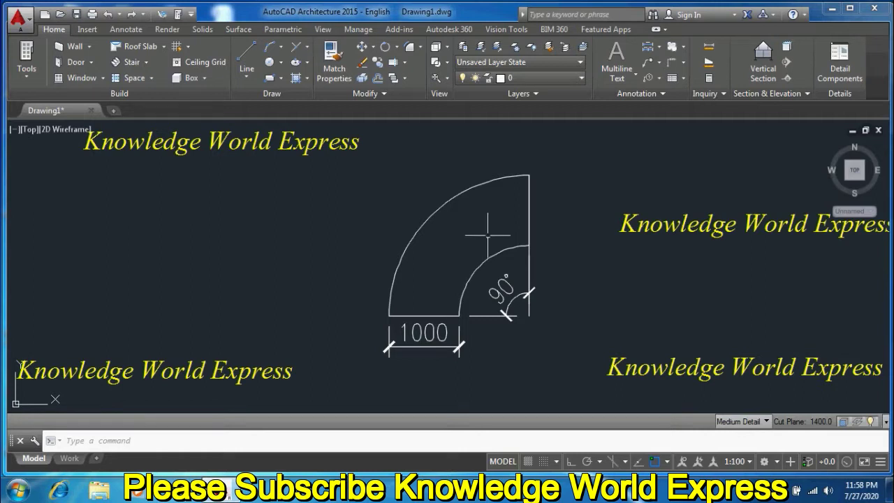
- Replace the elbow's right edge with a vertical line from the corner to the outer arc end
{"action": "left_click", "coordinate": [529, 275]}
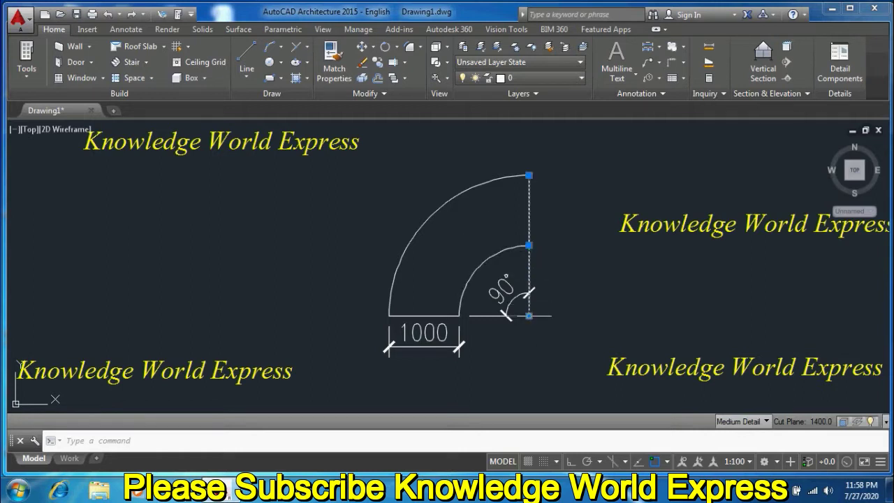
{"action": "key", "text": "Delete"}
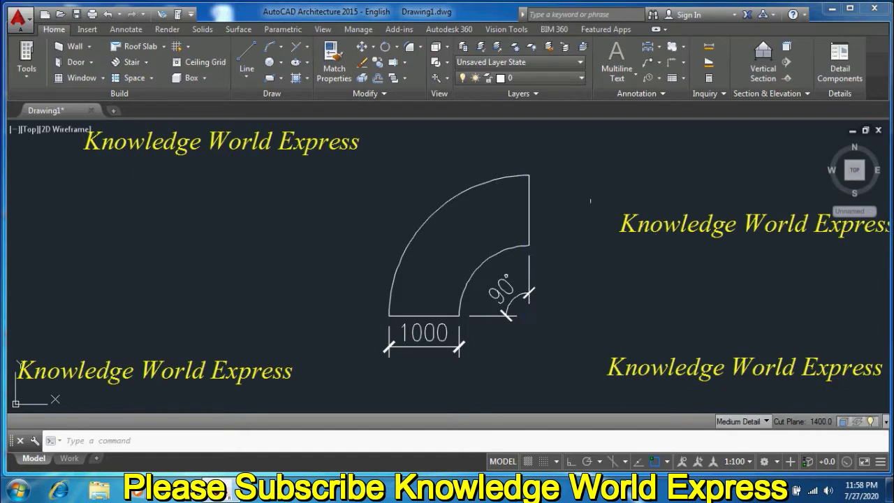
{"action": "left_click", "coordinate": [247, 60]}
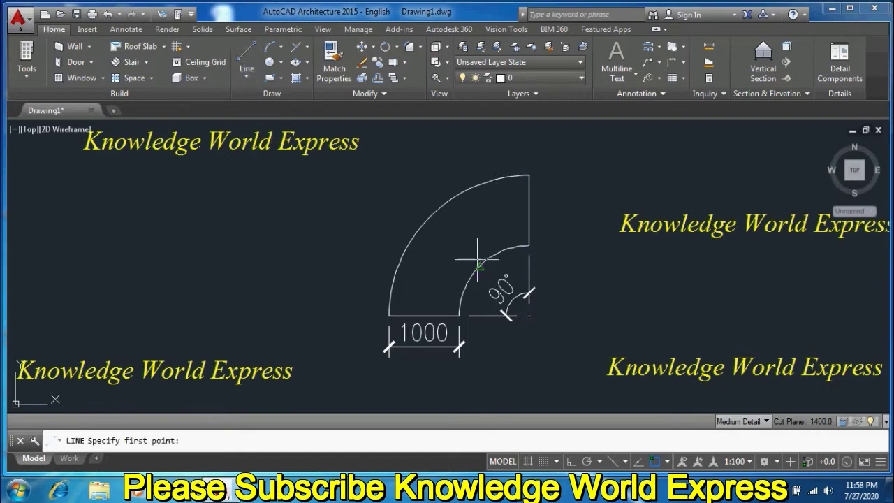
{"action": "left_click", "coordinate": [528, 316]}
{"action": "left_click", "coordinate": [529, 176]}
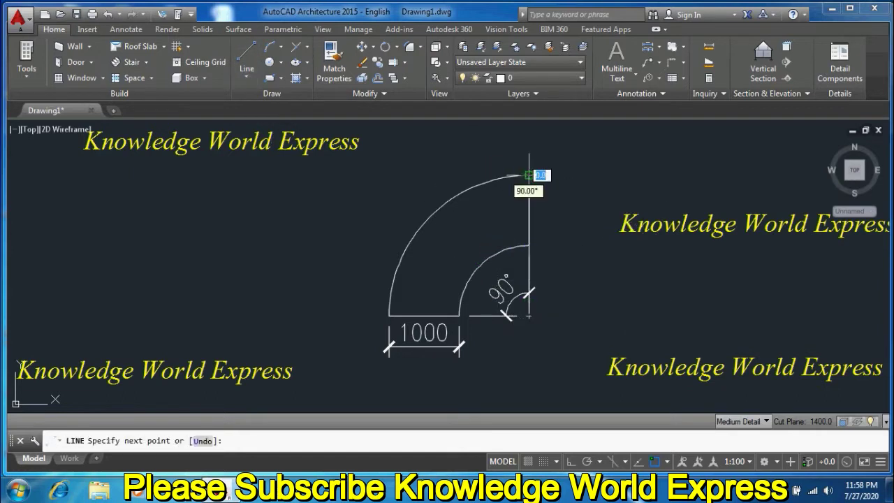
{"action": "key", "text": "Return"}
- Start a polar array of the new vertical line
{"action": "left_click", "coordinate": [529, 210]}
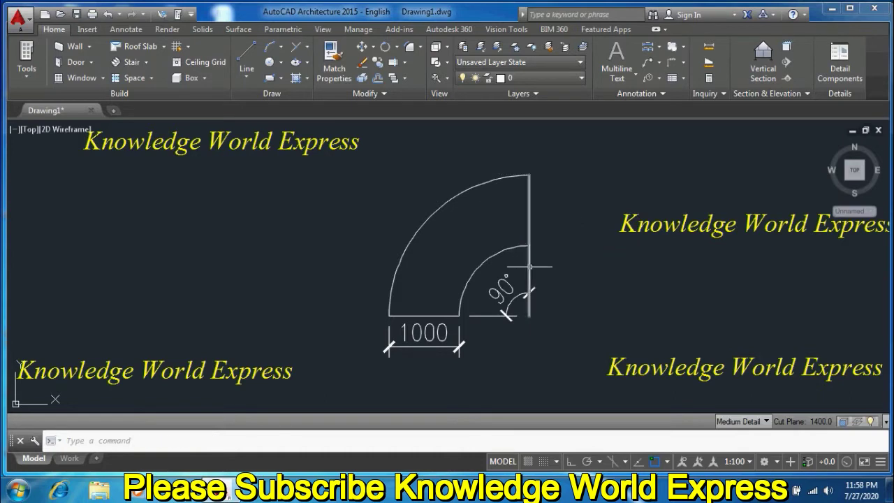
{"action": "left_click", "coordinate": [396, 97]}
{"action": "key", "text": "Escape"}
{"action": "left_click", "coordinate": [393, 117]}
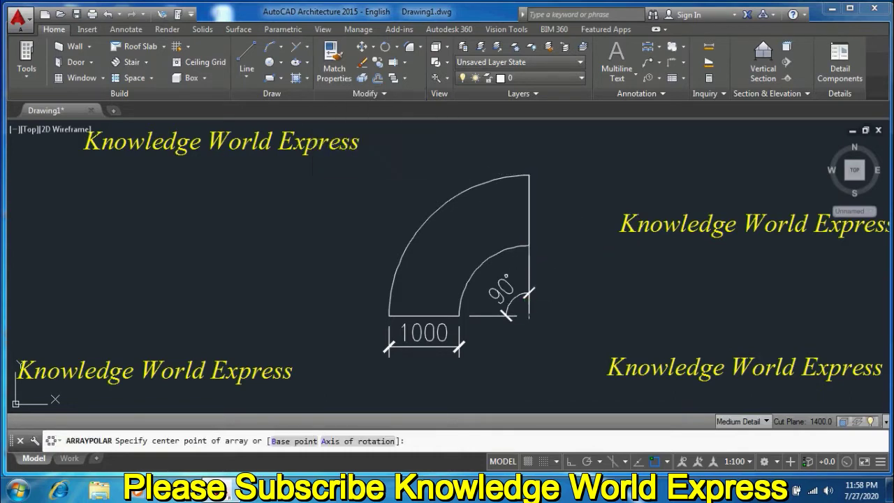
- Centre the array on the elbow's corner with a 90° fill and 13 items, 7.5° apart
{"action": "left_click", "coordinate": [529, 315]}
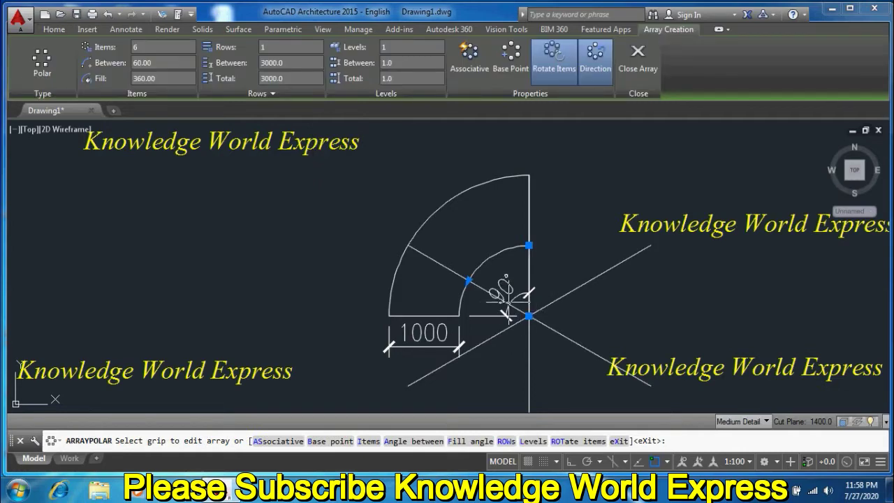
{"action": "left_click", "coordinate": [120, 77]}
{"action": "type", "text": "90"}
{"action": "key", "text": "Return"}
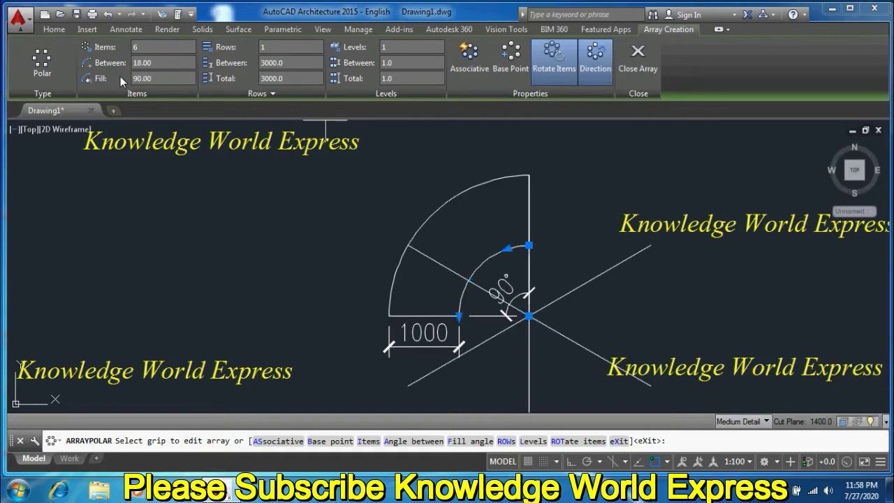
{"action": "scroll", "coordinate": [416, 258], "scroll_direction": "up", "scroll_amount": 2}
{"action": "type", "text": "13"}
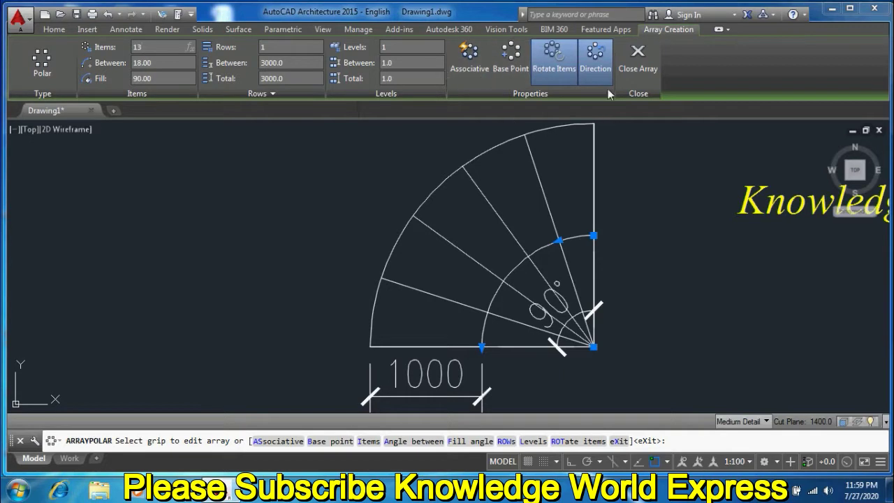
{"action": "key", "text": "Return"}
{"action": "scroll", "coordinate": [416, 327], "scroll_direction": "up", "scroll_amount": 2}
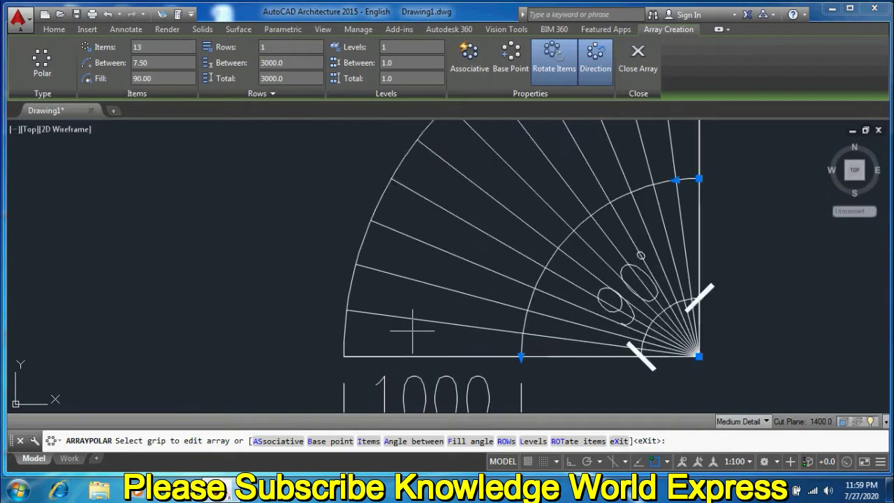
{"action": "scroll", "coordinate": [360, 342], "scroll_direction": "down", "scroll_amount": 2}
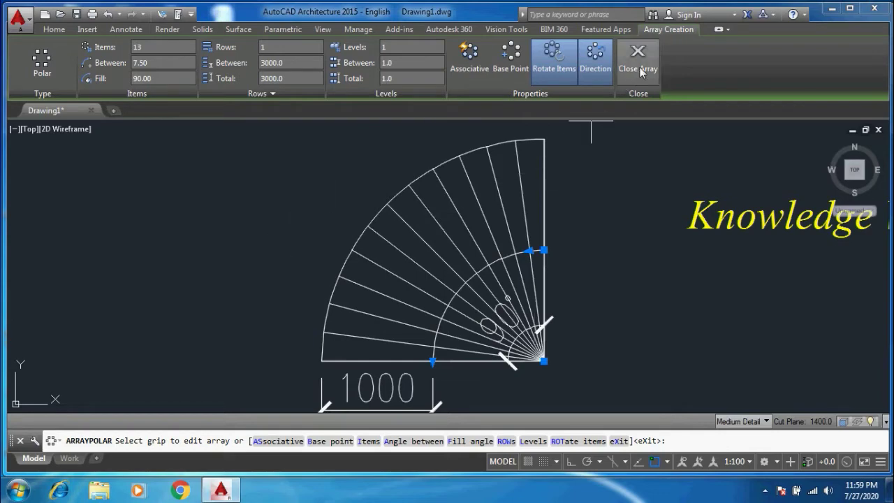
- Close the finished 13-line radial array
{"action": "left_click", "coordinate": [641, 73]}
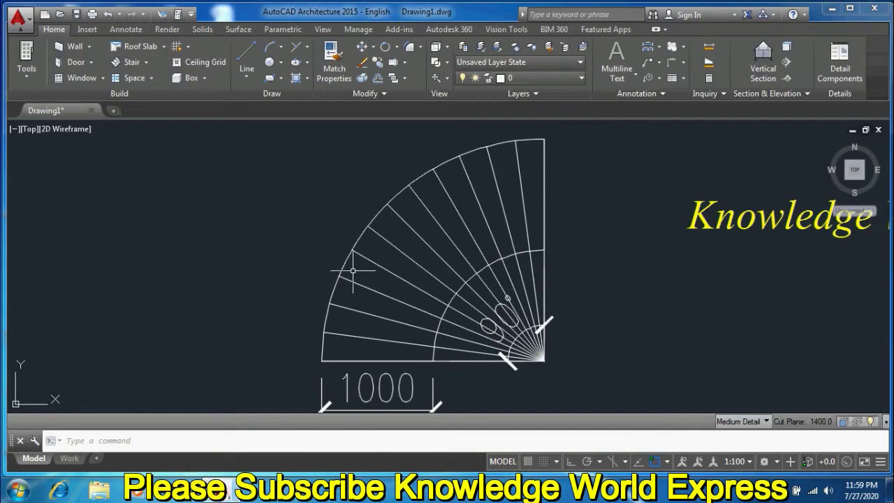
{"action": "scroll", "coordinate": [361, 324], "scroll_direction": "up", "scroll_amount": 2}
{"action": "scroll", "coordinate": [297, 338], "scroll_direction": "down", "scroll_amount": 2}
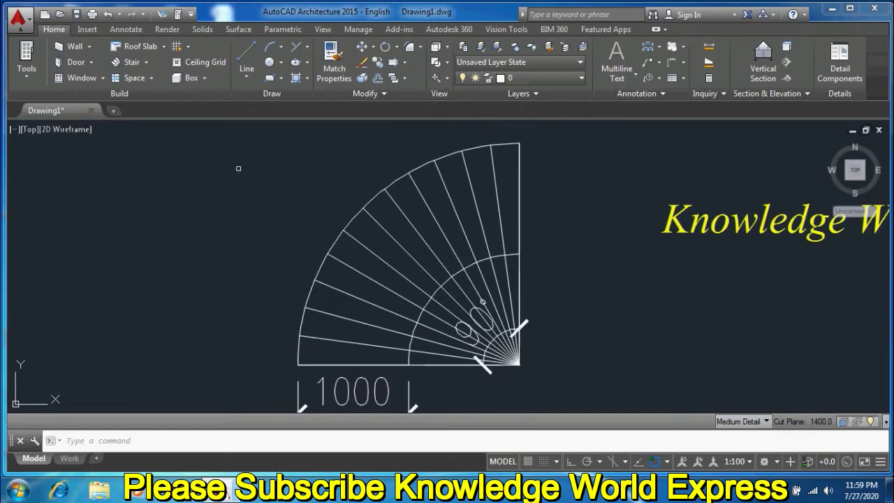
- Draw an Ortho vertical line rising from the outer arc's lower-left corner
{"action": "left_click", "coordinate": [247, 59]}
{"action": "left_click", "coordinate": [298, 364]}
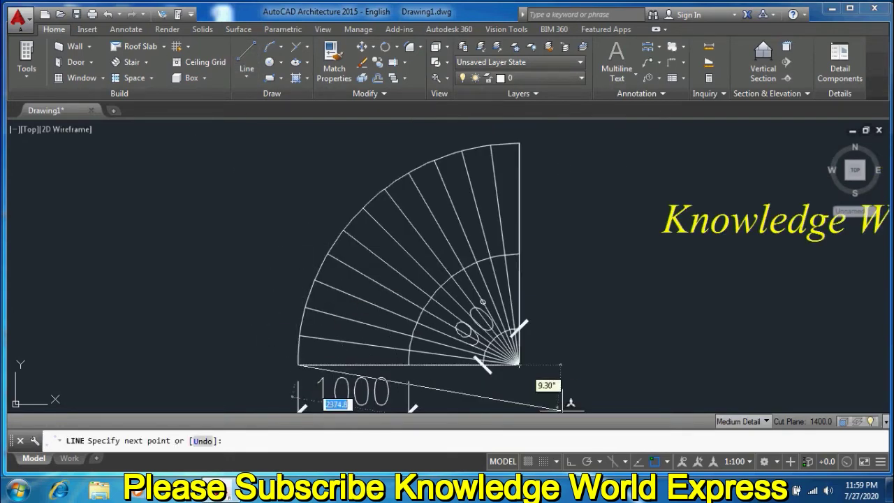
{"action": "left_click", "coordinate": [569, 461]}
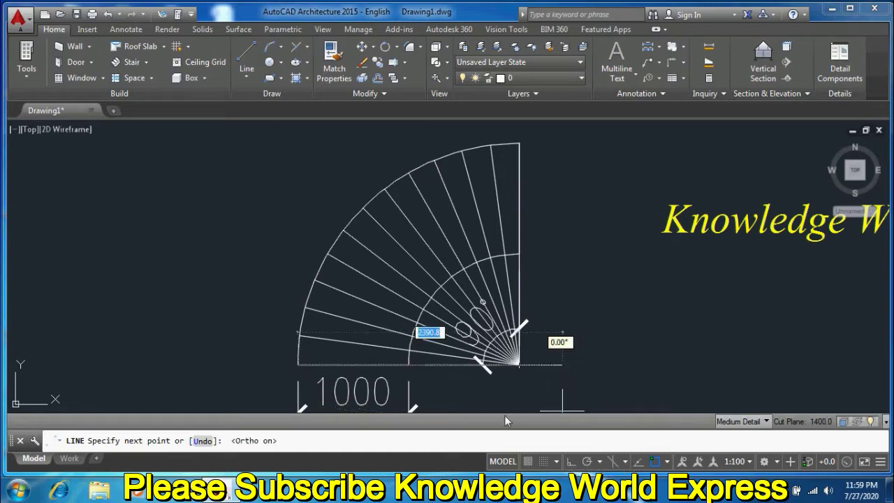
{"action": "left_click", "coordinate": [287, 209]}
{"action": "key", "text": "Return"}
{"action": "scroll", "coordinate": [280, 349], "scroll_direction": "up", "scroll_amount": 2}
{"action": "scroll", "coordinate": [293, 353], "scroll_direction": "up", "scroll_amount": 2}
{"action": "scroll", "coordinate": [307, 314], "scroll_direction": "up", "scroll_amount": 1}
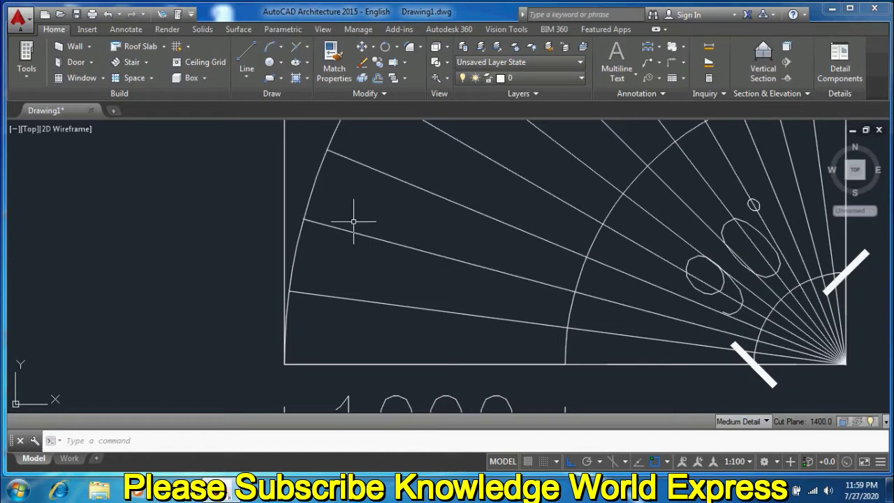
- Draw a short slanted line and move its endpoint onto the outer arc
{"action": "left_click", "coordinate": [246, 60]}
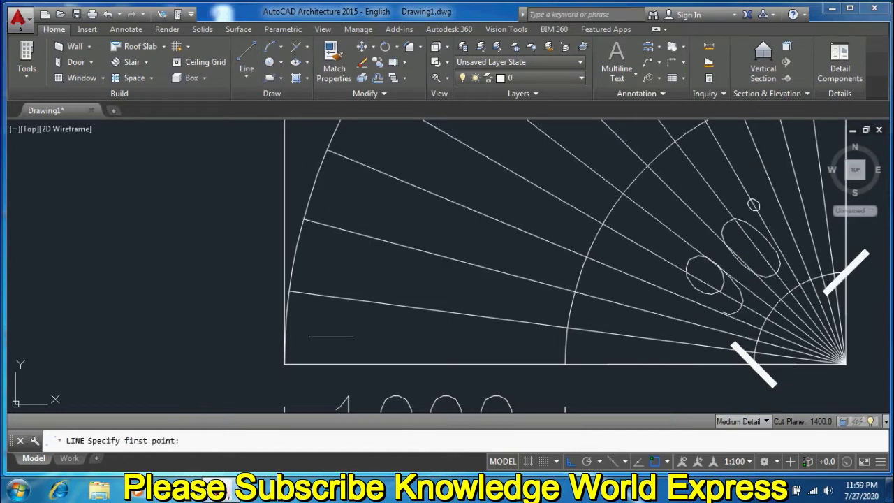
{"action": "left_click", "coordinate": [319, 337]}
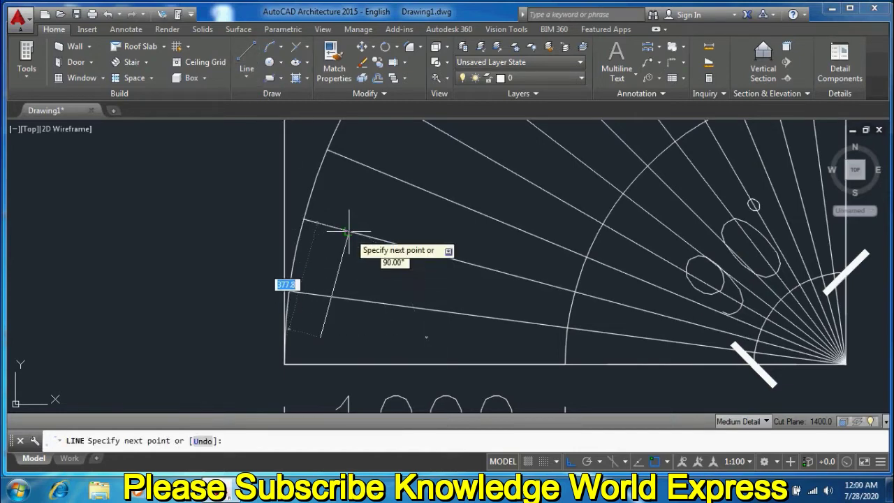
{"action": "left_click", "coordinate": [348, 231]}
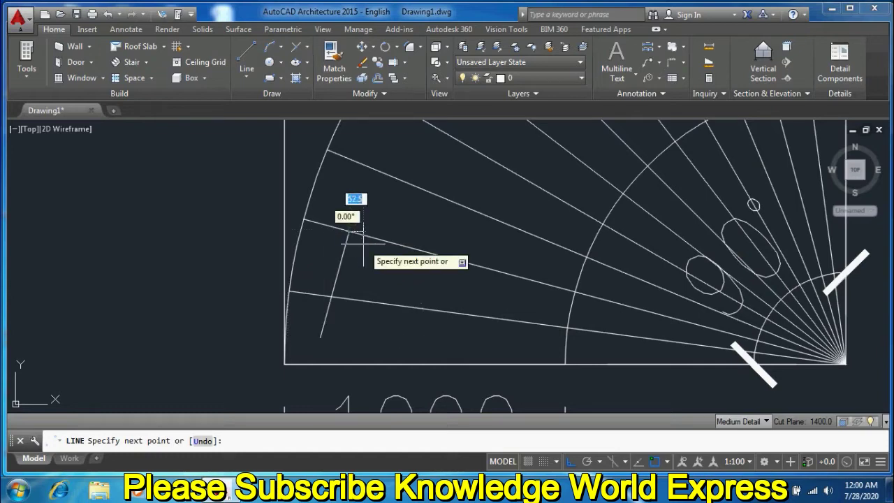
{"action": "key", "text": "Escape"}
{"action": "left_click", "coordinate": [343, 254]}
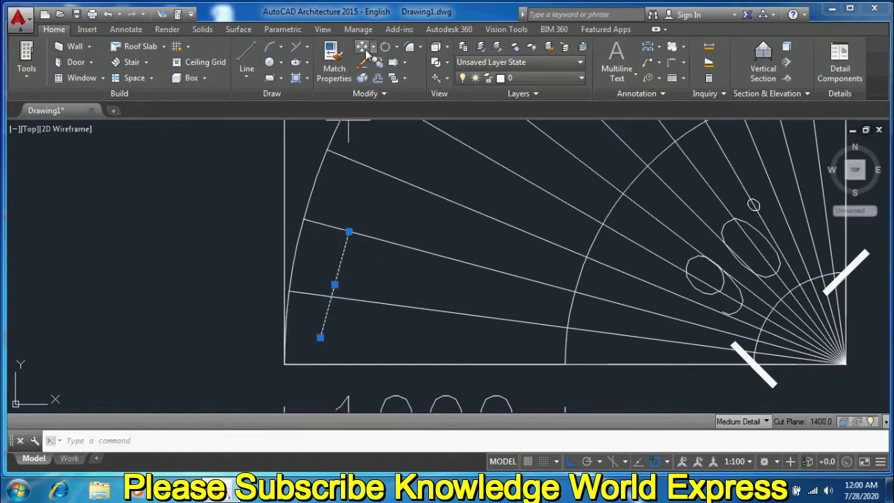
{"action": "left_click", "coordinate": [362, 46]}
{"action": "left_click", "coordinate": [347, 234]}
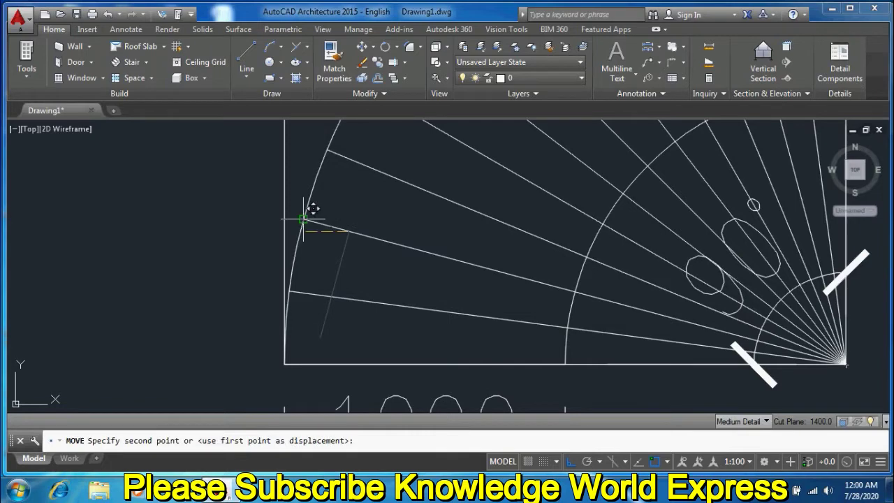
{"action": "left_click", "coordinate": [304, 222]}
- Trim the vertical line above the slant and cut away the lower slanted segment
{"action": "scroll", "coordinate": [299, 280], "scroll_direction": "up", "scroll_amount": 3}
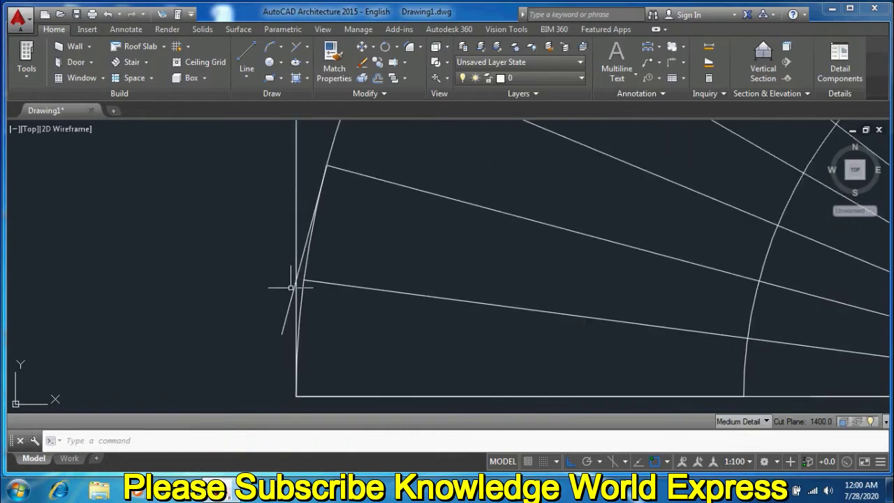
{"action": "left_click", "coordinate": [309, 271]}
{"action": "left_click", "coordinate": [253, 300]}
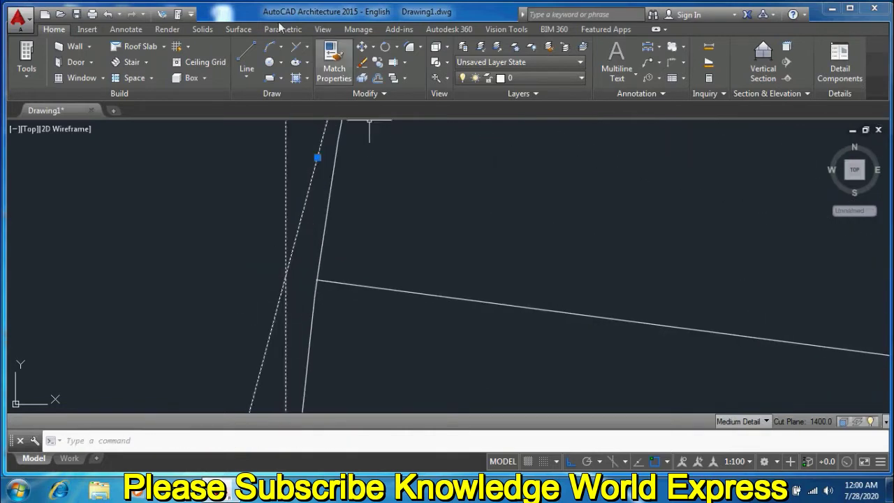
{"action": "left_click", "coordinate": [406, 66]}
{"action": "left_click", "coordinate": [417, 109]}
{"action": "left_click", "coordinate": [287, 227]}
{"action": "left_click", "coordinate": [274, 309]}
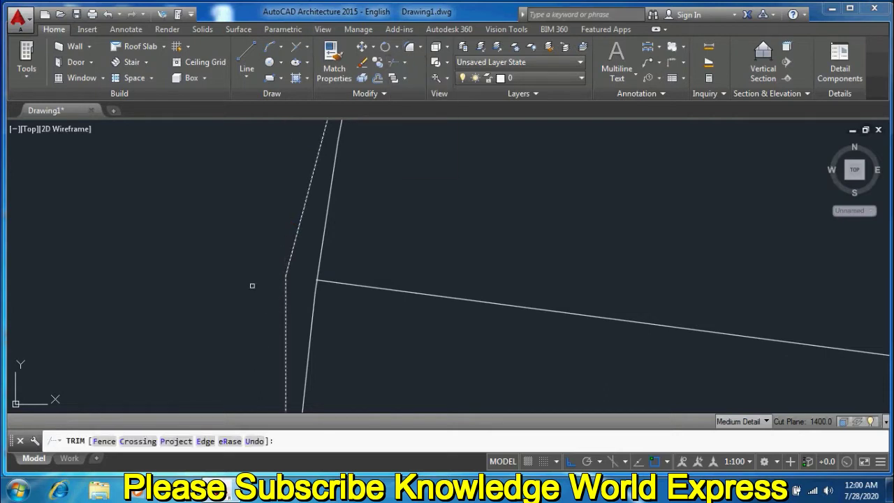
{"action": "scroll", "coordinate": [258, 287], "scroll_direction": "down", "scroll_amount": 2}
{"action": "key", "text": "Escape"}
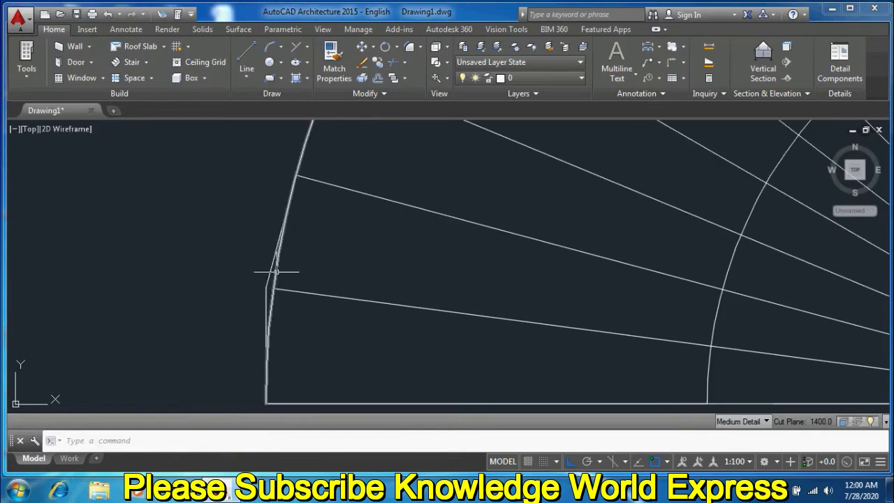
- Bring the whole elbow fan into view and start a new line
{"action": "scroll", "coordinate": [274, 296], "scroll_direction": "up", "scroll_amount": 2}
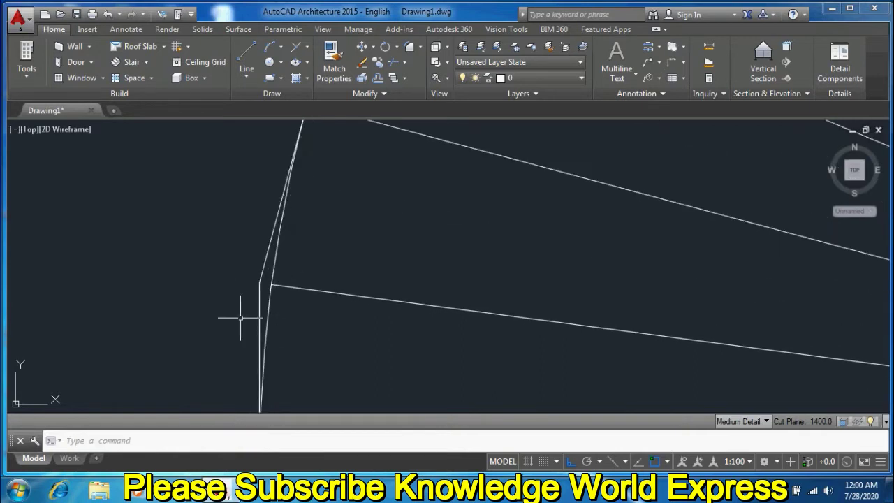
{"action": "scroll", "coordinate": [264, 276], "scroll_direction": "down", "scroll_amount": 2}
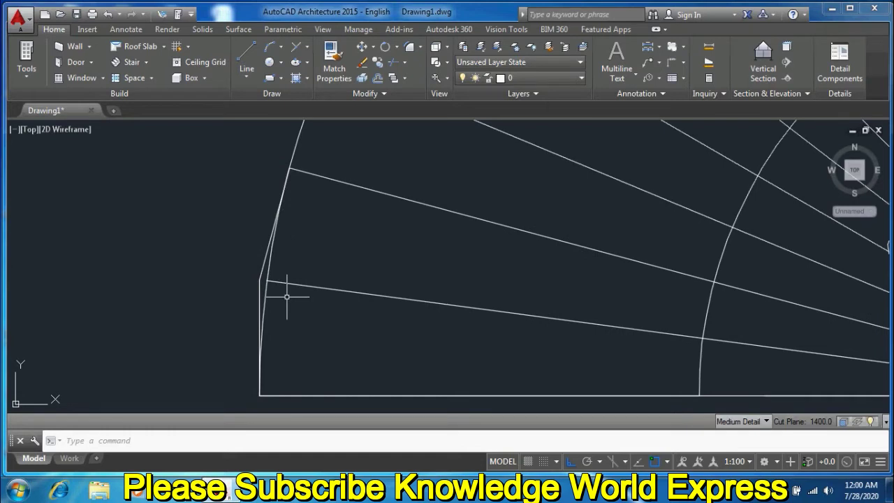
{"action": "scroll", "coordinate": [516, 308], "scroll_direction": "down", "scroll_amount": 2}
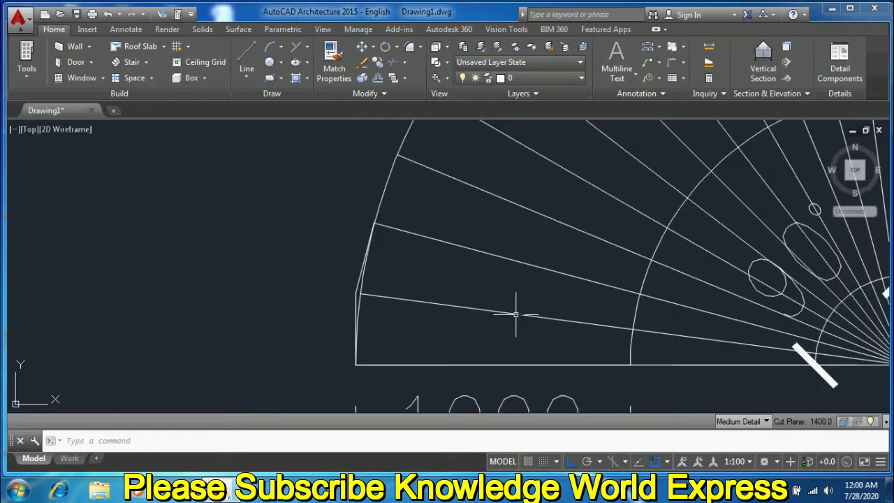
{"action": "middle_click_drag", "start_coordinate": [642, 325], "coordinate": [479, 317]}
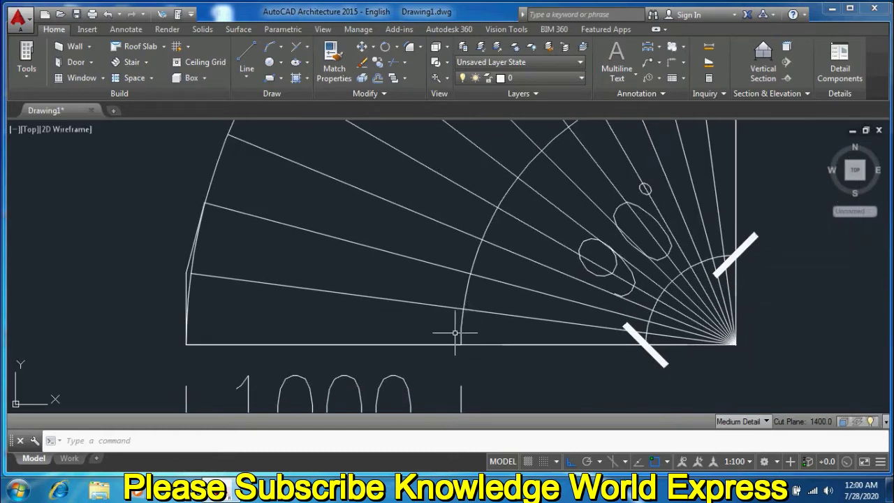
{"action": "left_click", "coordinate": [246, 59]}
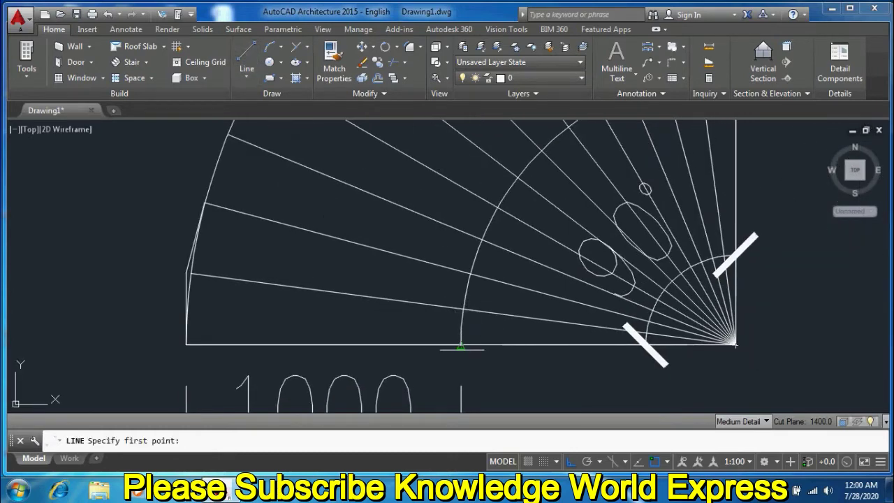
- Draw a short vertical line up from the foot of the middle arc
{"action": "left_click", "coordinate": [461, 346]}
{"action": "scroll", "coordinate": [426, 315], "scroll_direction": "up", "scroll_amount": 2}
{"action": "scroll", "coordinate": [447, 286], "scroll_direction": "up", "scroll_amount": 2}
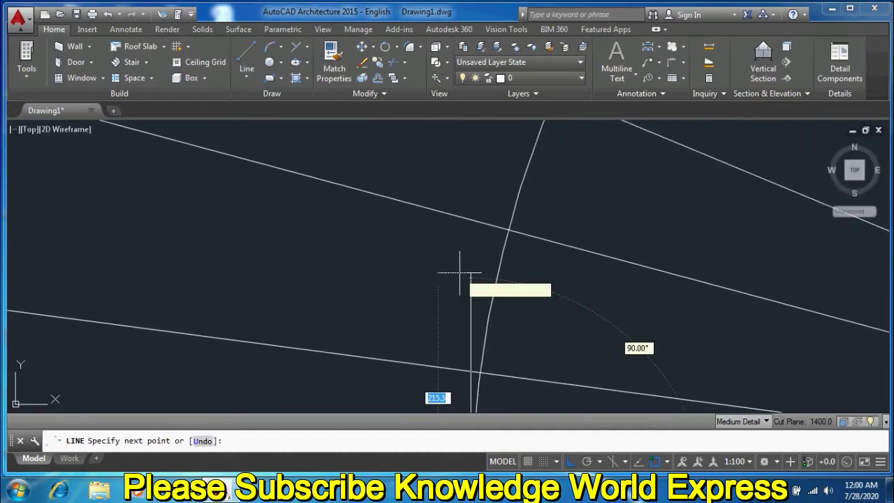
{"action": "right_click", "coordinate": [459, 264]}
{"action": "left_click", "coordinate": [482, 268]}
{"action": "scroll", "coordinate": [493, 269], "scroll_direction": "down", "scroll_amount": 1}
{"action": "scroll", "coordinate": [496, 275], "scroll_direction": "down", "scroll_amount": 2}
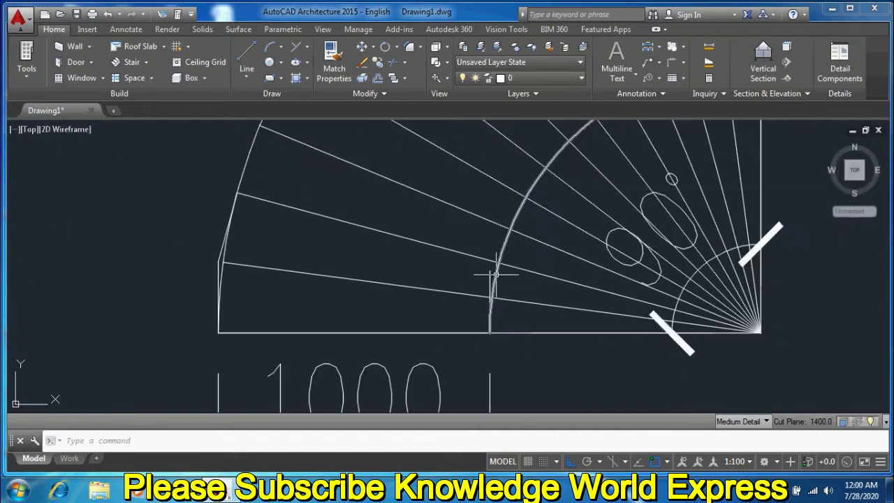
{"action": "scroll", "coordinate": [479, 279], "scroll_direction": "up", "scroll_amount": 3}
- Draw an angled line and move it onto the top of the vertical line
{"action": "left_click", "coordinate": [246, 59]}
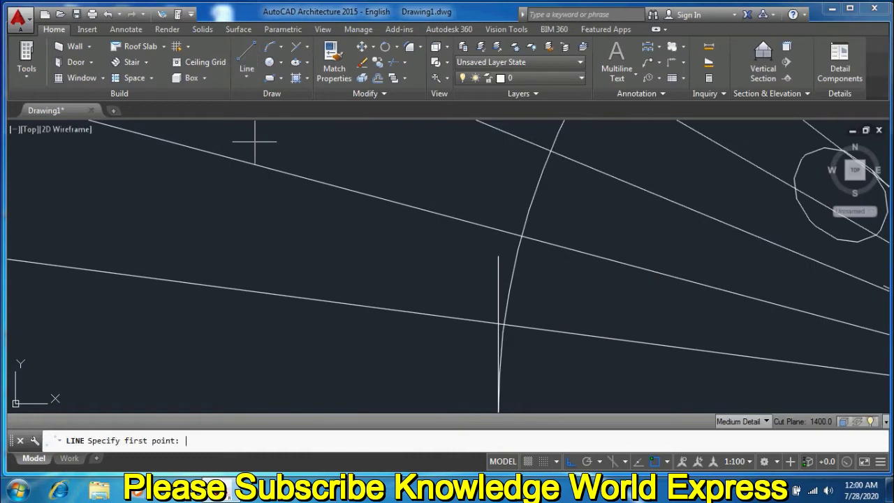
{"action": "scroll", "coordinate": [358, 302], "scroll_direction": "down", "scroll_amount": 3}
{"action": "left_click", "coordinate": [356, 345]}
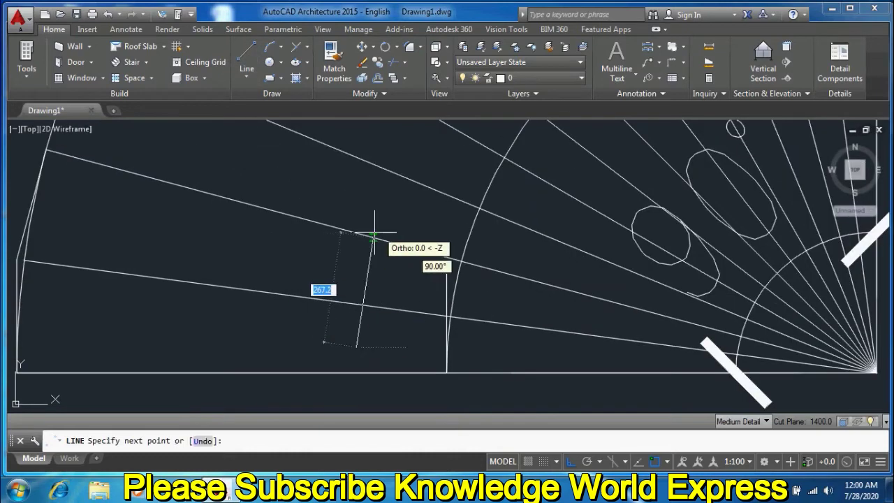
{"action": "left_click", "coordinate": [383, 240]}
{"action": "right_click", "coordinate": [384, 240]}
{"action": "left_click", "coordinate": [387, 249]}
{"action": "left_click", "coordinate": [390, 352]}
{"action": "left_click", "coordinate": [329, 236]}
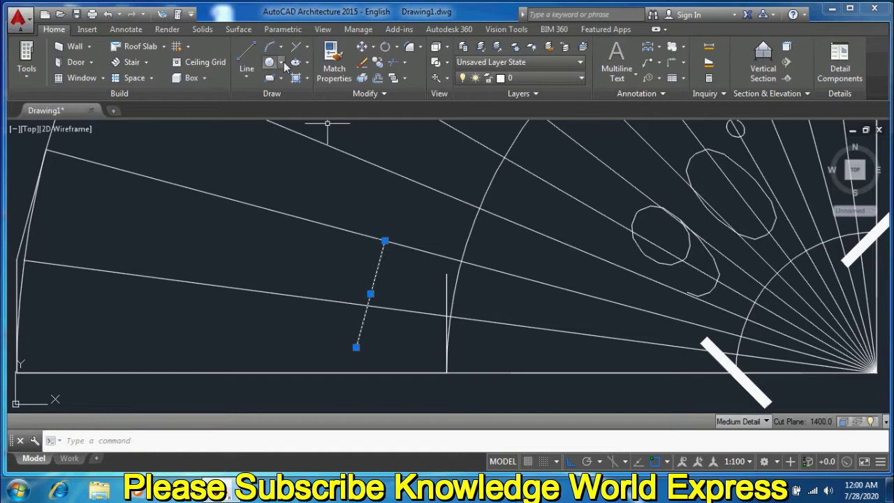
{"action": "left_click", "coordinate": [361, 46]}
{"action": "scroll", "coordinate": [409, 250], "scroll_direction": "up", "scroll_amount": 3}
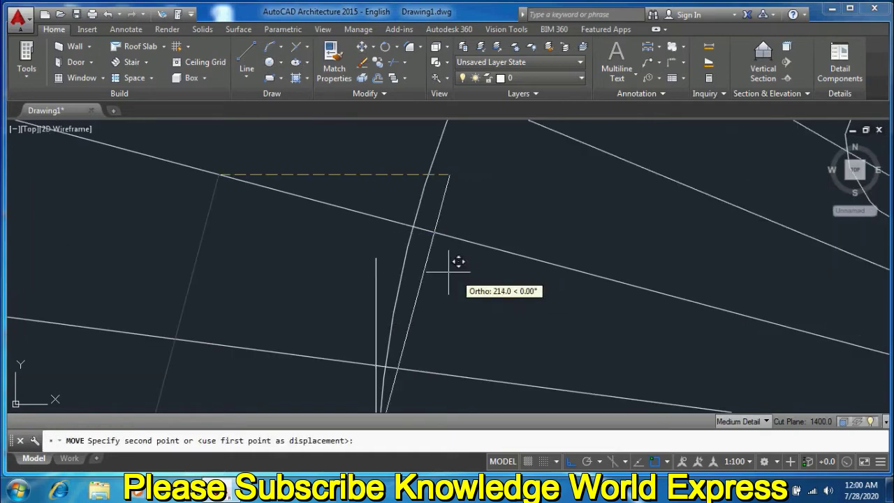
{"action": "left_click", "coordinate": [410, 226]}
- Window-select the new vertical and angled lines and begin trimming them
{"action": "scroll", "coordinate": [404, 349], "scroll_direction": "down", "scroll_amount": 2}
{"action": "scroll", "coordinate": [379, 358], "scroll_direction": "up", "scroll_amount": 3}
{"action": "left_click", "coordinate": [401, 291]}
{"action": "left_click", "coordinate": [413, 336]}
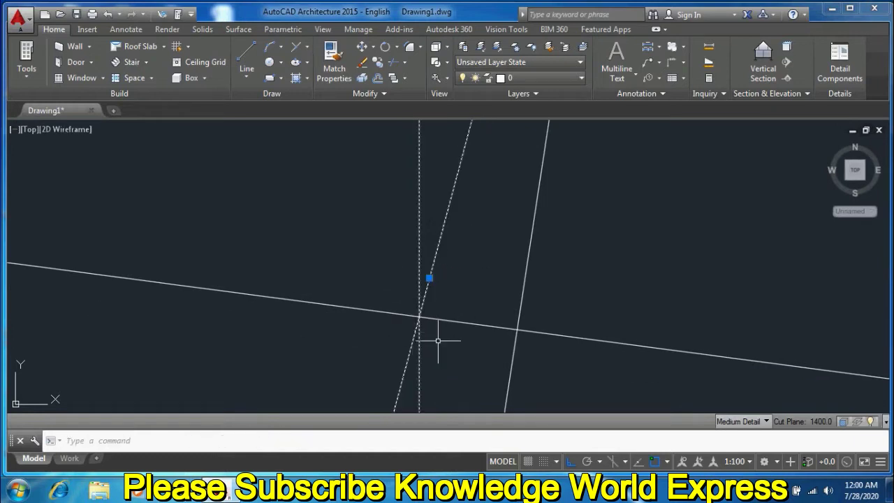
{"action": "left_click", "coordinate": [394, 66]}
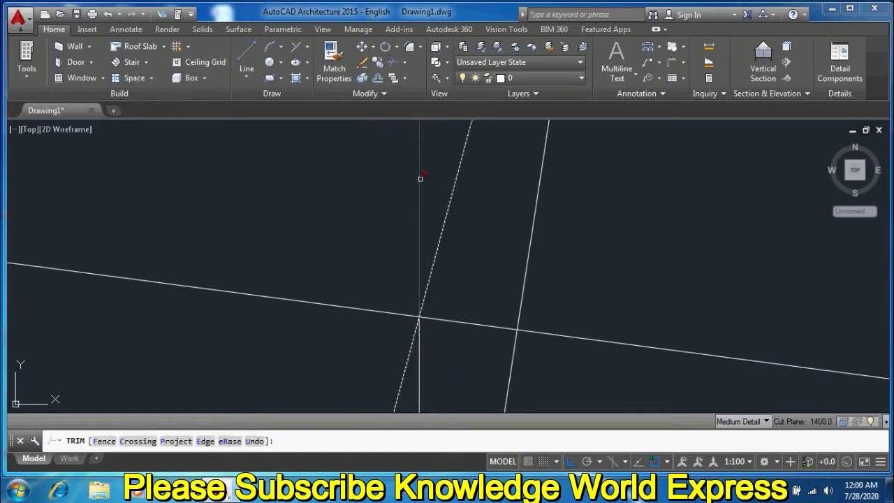
- Finish the trim so the vertical and angled pieces meet at the radial line
{"action": "right_click", "coordinate": [385, 241]}
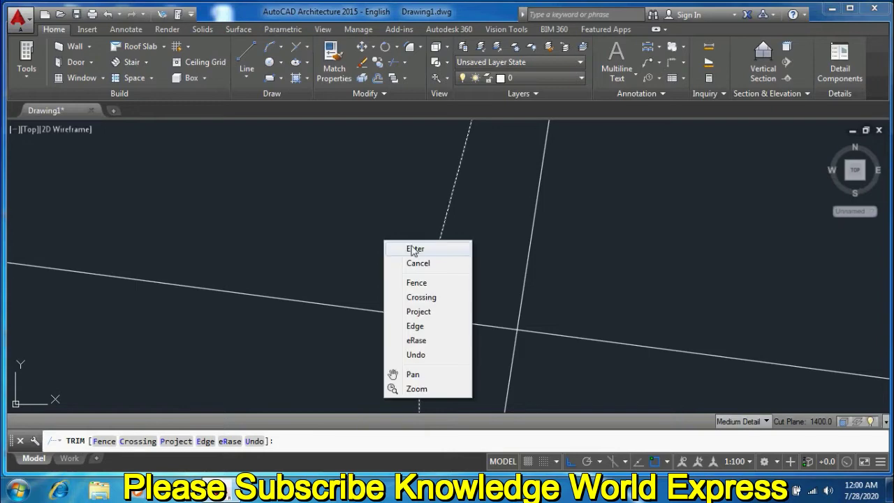
{"action": "left_click", "coordinate": [409, 245]}
{"action": "scroll", "coordinate": [454, 240], "scroll_direction": "down", "scroll_amount": 1}
{"action": "scroll", "coordinate": [461, 241], "scroll_direction": "down", "scroll_amount": 2}
{"action": "scroll", "coordinate": [473, 243], "scroll_direction": "down", "scroll_amount": 2}
{"action": "scroll", "coordinate": [474, 243], "scroll_direction": "down", "scroll_amount": 2}
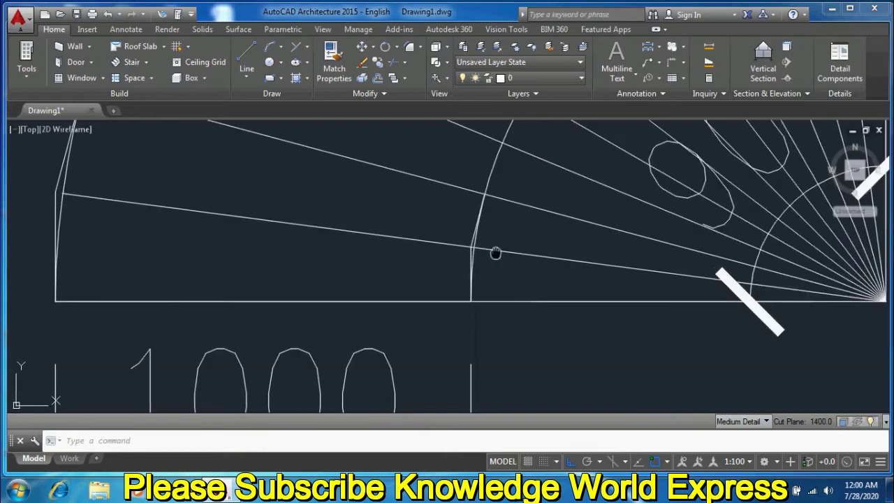
{"action": "scroll", "coordinate": [495, 253], "scroll_direction": "down", "scroll_amount": 2}
{"action": "scroll", "coordinate": [521, 287], "scroll_direction": "up", "scroll_amount": 3}
{"action": "scroll", "coordinate": [479, 259], "scroll_direction": "up", "scroll_amount": 2}
- Select the middle arc's angled and vertical edge lines plus the outer edge's lower vertical line
{"action": "left_click", "coordinate": [407, 244]}
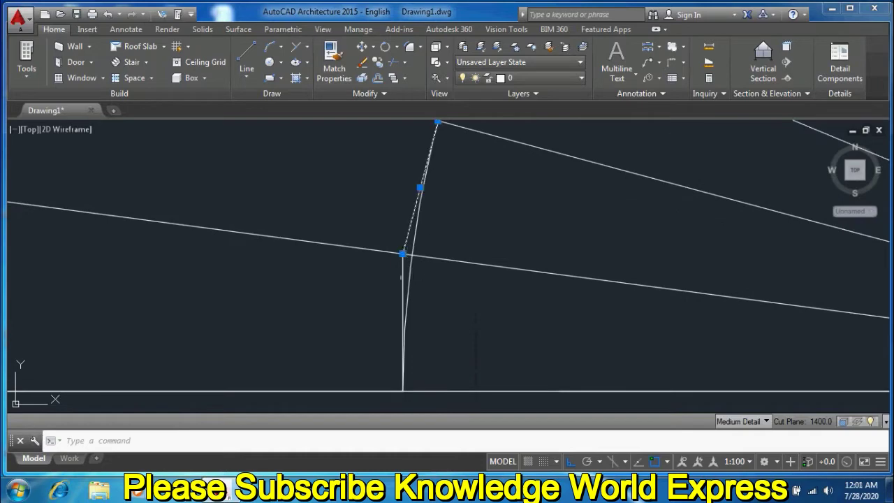
{"action": "left_click", "coordinate": [404, 279]}
{"action": "scroll", "coordinate": [254, 251], "scroll_direction": "down", "scroll_amount": 2}
{"action": "scroll", "coordinate": [182, 219], "scroll_direction": "down", "scroll_amount": 2}
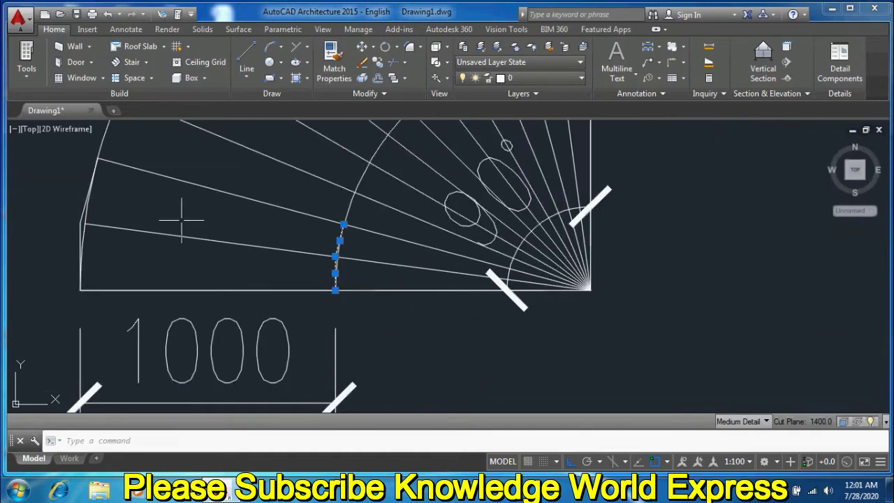
{"action": "scroll", "coordinate": [79, 209], "scroll_direction": "up", "scroll_amount": 3}
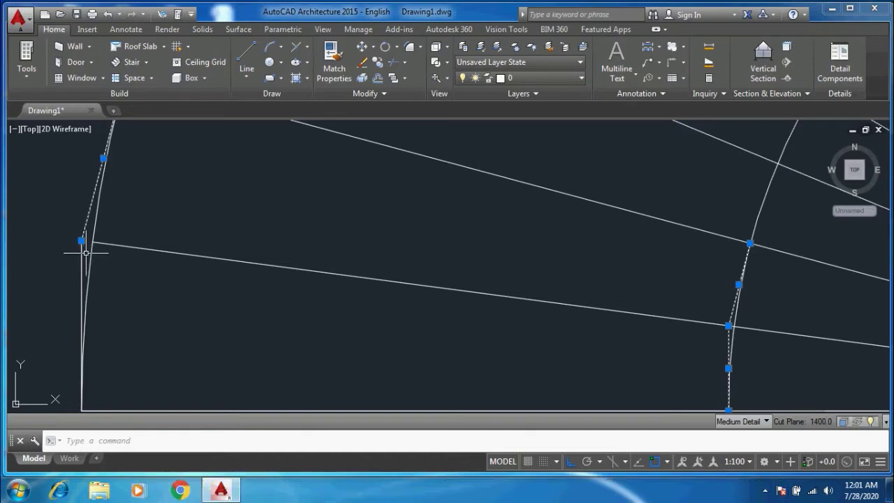
{"action": "left_click", "coordinate": [82, 251]}
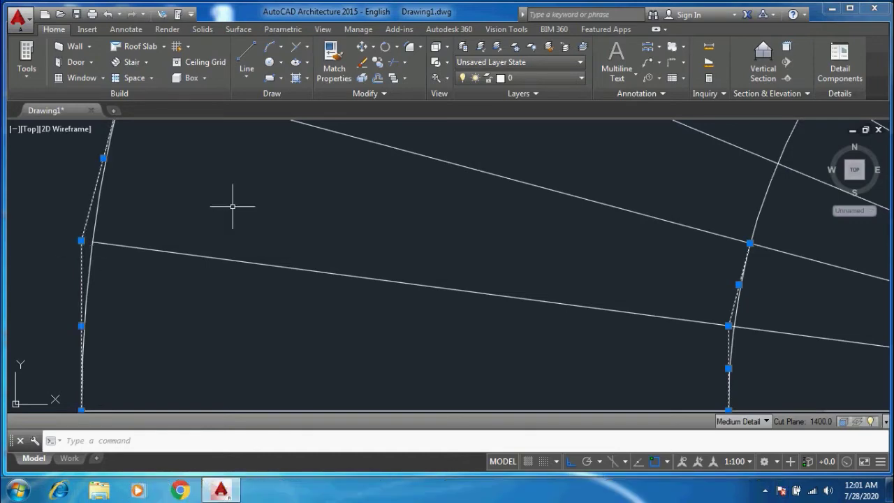
- Move the selected edge lines onto the Defpoints layer
{"action": "left_click", "coordinate": [537, 83]}
{"action": "left_click", "coordinate": [536, 107]}
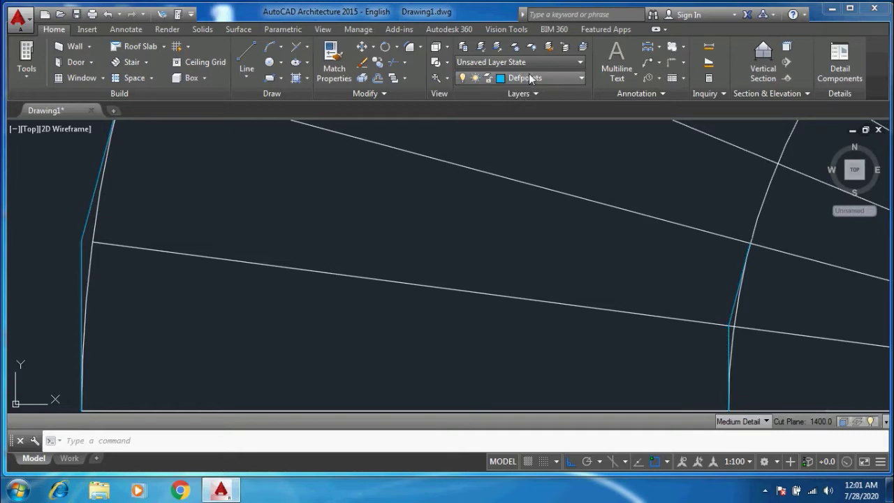
{"action": "scroll", "coordinate": [468, 250], "scroll_direction": "down", "scroll_amount": 4}
{"action": "key", "text": "Escape"}
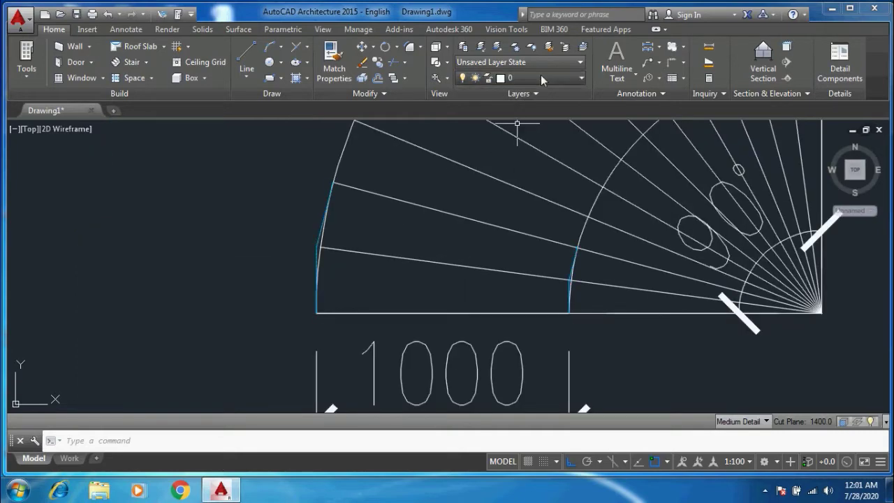
- Change the Defpoints layer colour to yellow
{"action": "left_click", "coordinate": [541, 80]}
{"action": "left_click", "coordinate": [500, 107]}
{"action": "left_click", "coordinate": [374, 201]}
{"action": "left_click", "coordinate": [427, 347]}
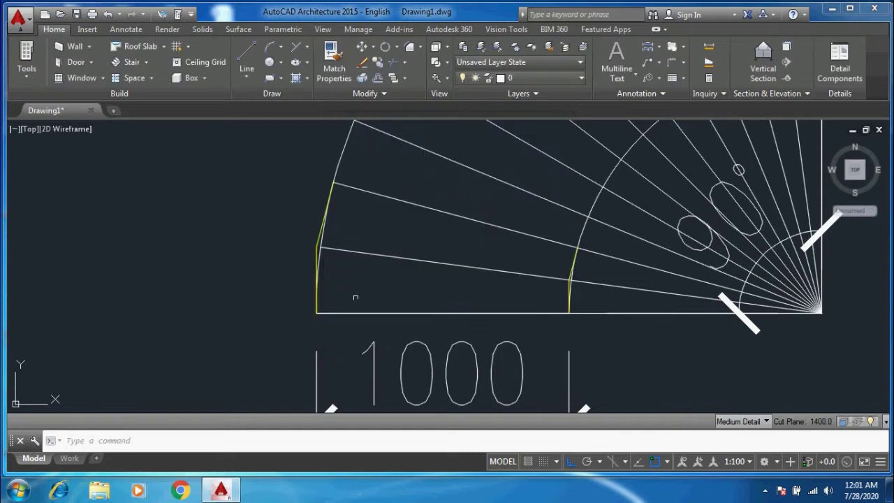
{"action": "scroll", "coordinate": [355, 297], "scroll_direction": "up", "scroll_amount": 3}
{"action": "scroll", "coordinate": [315, 249], "scroll_direction": "up", "scroll_amount": 1}
- Window-select the yellow edge lines on the left side
{"action": "left_click", "coordinate": [314, 230]}
{"action": "left_click", "coordinate": [273, 244]}
{"action": "scroll", "coordinate": [272, 244], "scroll_direction": "down", "scroll_amount": 1}
{"action": "scroll", "coordinate": [649, 287], "scroll_direction": "up", "scroll_amount": 3}
{"action": "scroll", "coordinate": [650, 282], "scroll_direction": "up", "scroll_amount": 2}
- Add the right-side yellow edge lines to the selection and start copying them
{"action": "left_click", "coordinate": [645, 319]}
{"action": "left_click", "coordinate": [673, 252]}
{"action": "middle_click_drag", "start_coordinate": [674, 252], "coordinate": [704, 106]}
{"action": "left_click", "coordinate": [685, 268]}
{"action": "left_click", "coordinate": [632, 289]}
{"action": "scroll", "coordinate": [632, 288], "scroll_direction": "down", "scroll_amount": 3}
{"action": "scroll", "coordinate": [649, 286], "scroll_direction": "down", "scroll_amount": 2}
{"action": "scroll", "coordinate": [642, 279], "scroll_direction": "down", "scroll_amount": 1}
{"action": "middle_click_drag", "start_coordinate": [618, 270], "coordinate": [475, 264]}
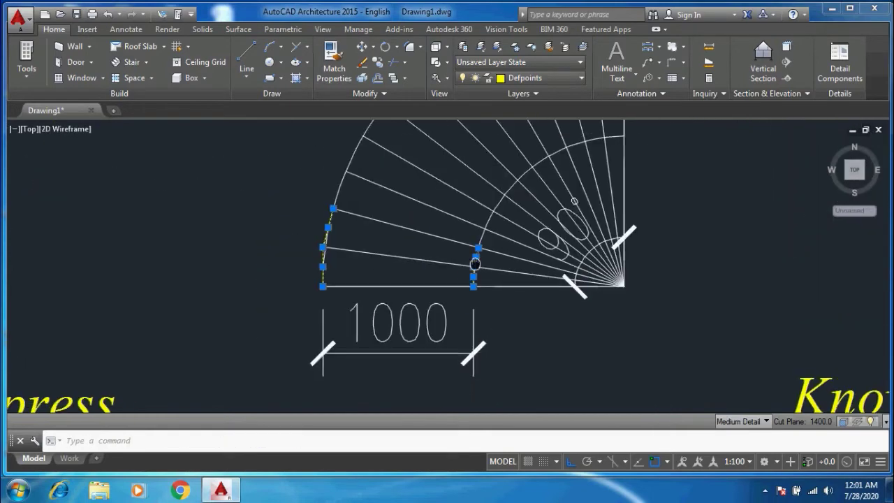
{"action": "left_click", "coordinate": [377, 61]}
- Copy the yellow edge lines from the outer edge's foot to several points along the outer arc
{"action": "scroll", "coordinate": [271, 231], "scroll_direction": "up", "scroll_amount": 2}
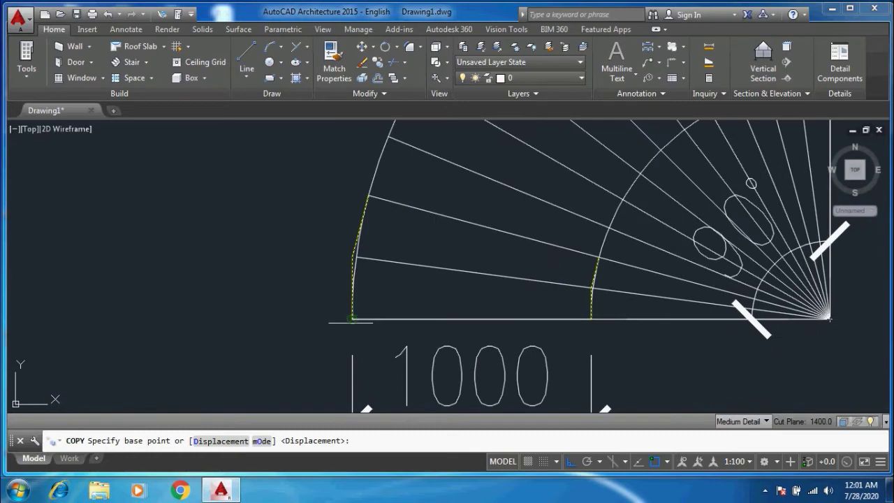
{"action": "left_click", "coordinate": [353, 319]}
{"action": "scroll", "coordinate": [359, 216], "scroll_direction": "up", "scroll_amount": 3}
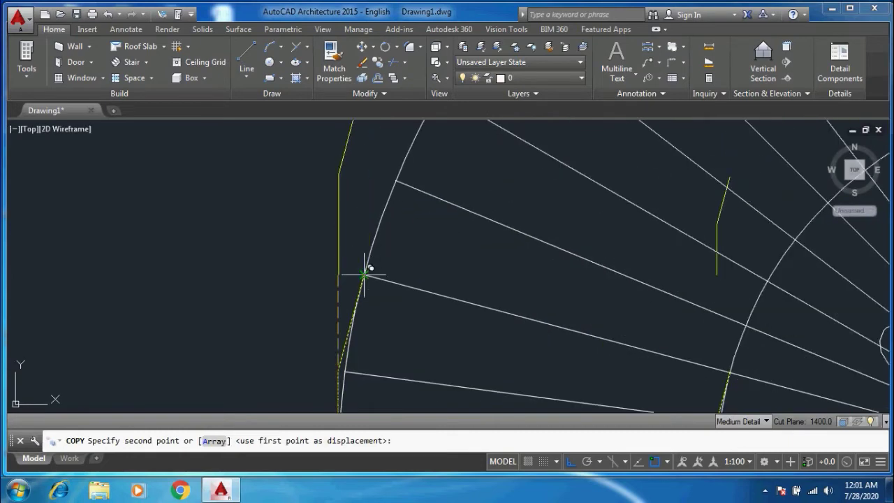
{"action": "left_click", "coordinate": [363, 275]}
{"action": "scroll", "coordinate": [360, 272], "scroll_direction": "down", "scroll_amount": 3}
{"action": "mouse_move", "coordinate": [400, 156]}
{"action": "middle_mouse_down"}
{"action": "mouse_move", "coordinate": [331, 247]}
{"action": "mouse_move", "coordinate": [296, 269]}
{"action": "middle_mouse_up"}
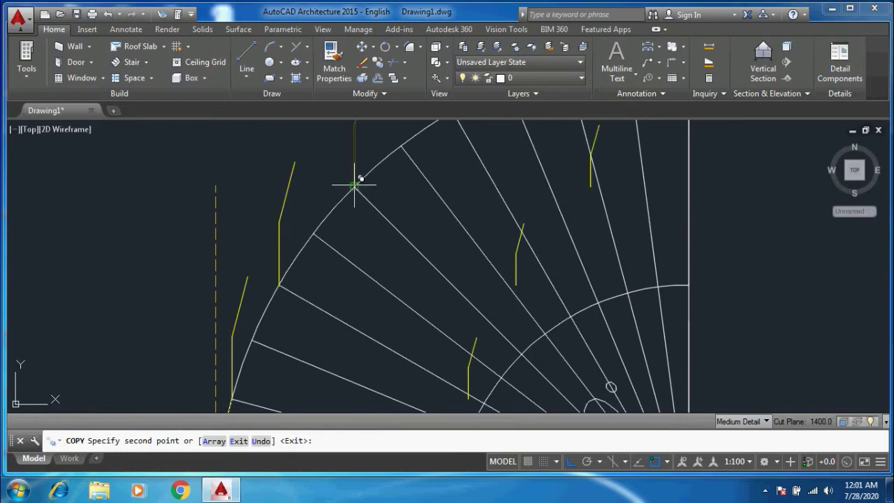
{"action": "scroll", "coordinate": [361, 182], "scroll_direction": "down", "scroll_amount": 4}
{"action": "scroll", "coordinate": [272, 248], "scroll_direction": "up", "scroll_amount": 3}
{"action": "scroll", "coordinate": [282, 239], "scroll_direction": "up", "scroll_amount": 2}
{"action": "left_click", "coordinate": [275, 236]}
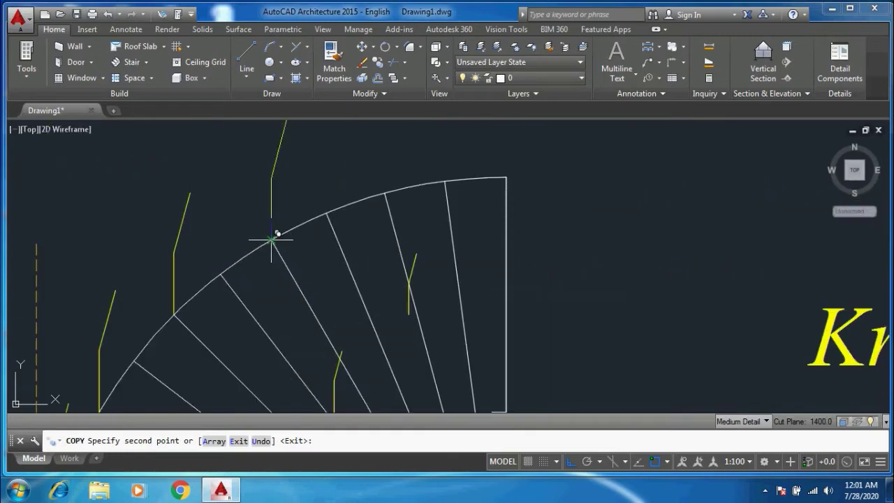
{"action": "left_click", "coordinate": [384, 190]}
{"action": "scroll", "coordinate": [469, 279], "scroll_direction": "down", "scroll_amount": 4}
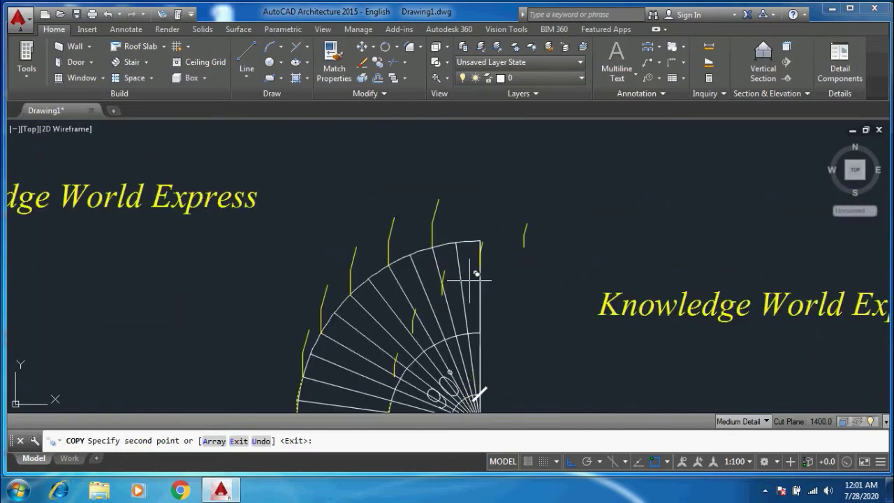
{"action": "middle_click_drag", "start_coordinate": [479, 279], "coordinate": [578, 200]}
{"action": "key", "text": "Escape"}
- Select the copied yellow line and the left yellow edge line for rotating
{"action": "scroll", "coordinate": [507, 257], "scroll_direction": "up", "scroll_amount": 2}
{"action": "scroll", "coordinate": [508, 257], "scroll_direction": "up", "scroll_amount": 2}
{"action": "scroll", "coordinate": [507, 257], "scroll_direction": "up", "scroll_amount": 2}
{"action": "scroll", "coordinate": [513, 280], "scroll_direction": "down", "scroll_amount": 4}
{"action": "scroll", "coordinate": [514, 259], "scroll_direction": "up", "scroll_amount": 4}
{"action": "left_click", "coordinate": [507, 250]}
{"action": "left_click", "coordinate": [479, 255]}
{"action": "scroll", "coordinate": [413, 265], "scroll_direction": "down", "scroll_amount": 3}
{"action": "scroll", "coordinate": [256, 235], "scroll_direction": "up", "scroll_amount": 5}
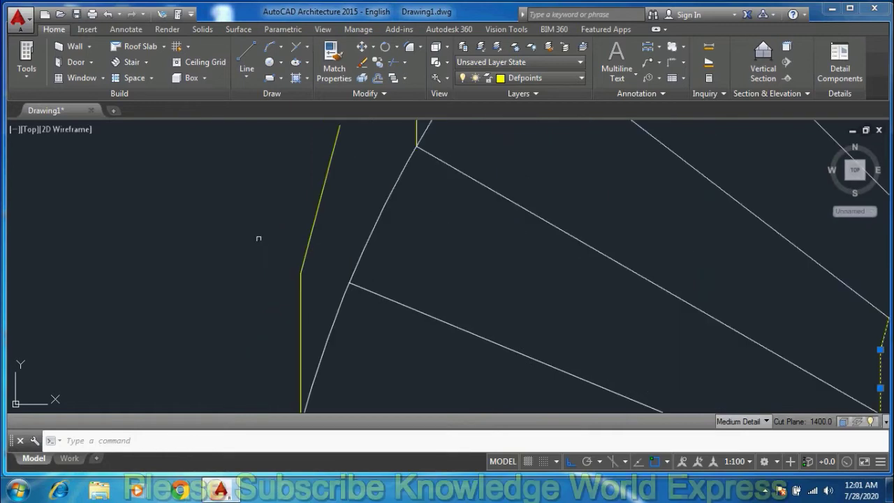
{"action": "left_click", "coordinate": [305, 257]}
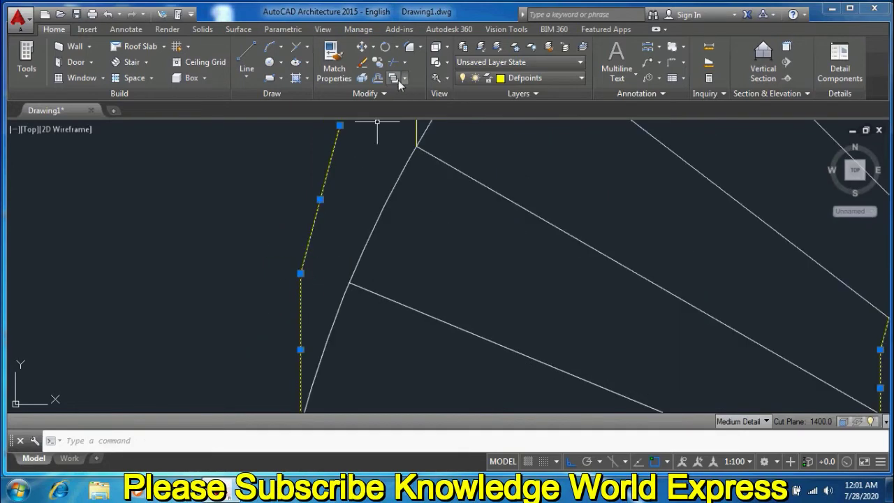
- Rotate the selected yellow line by reference about its end so it meets the outer arc
{"action": "left_click", "coordinate": [385, 46]}
{"action": "scroll", "coordinate": [349, 243], "scroll_direction": "down", "scroll_amount": 3}
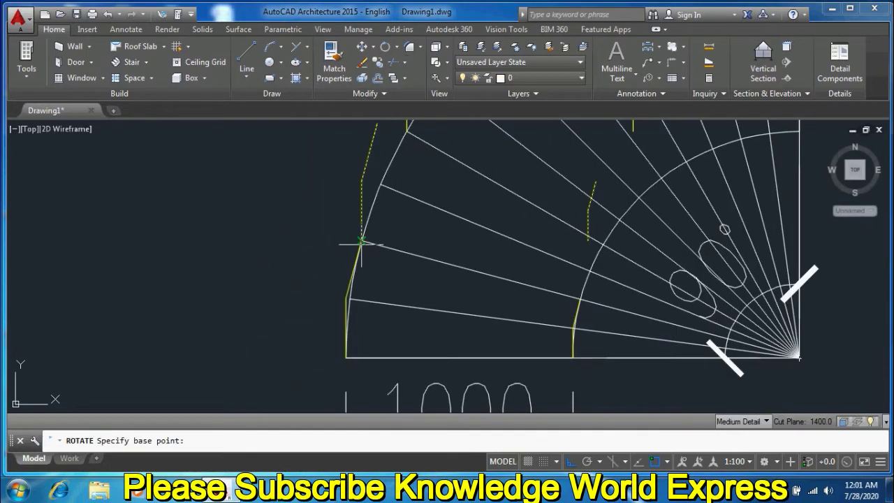
{"action": "left_click", "coordinate": [361, 241]}
{"action": "left_click", "coordinate": [271, 440]}
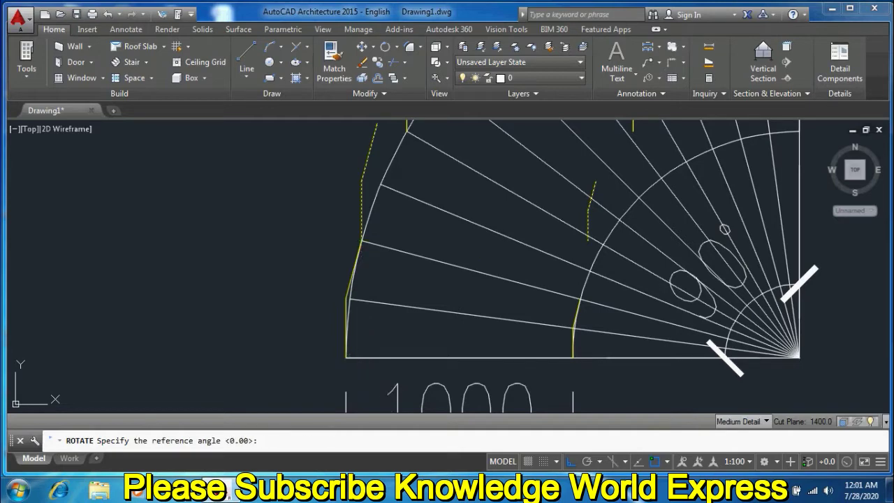
{"action": "left_click", "coordinate": [361, 241]}
{"action": "middle_click_drag", "start_coordinate": [361, 240], "coordinate": [340, 310]}
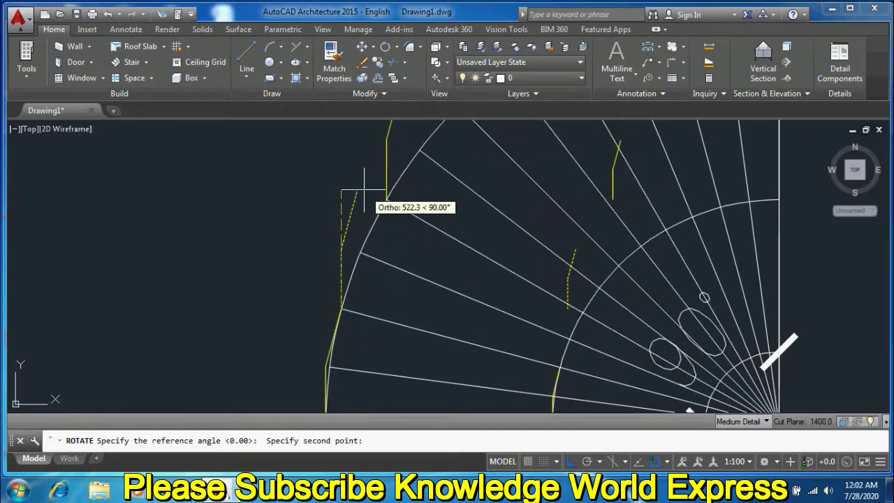
{"action": "left_click", "coordinate": [356, 190]}
{"action": "left_click", "coordinate": [393, 195]}
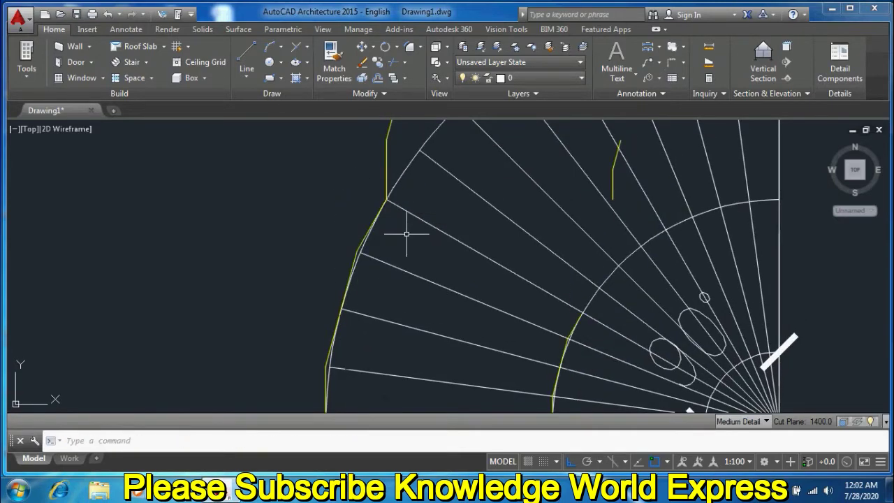
- Rotate the two yellow outlines near the arc by reference about the arc point onto the next division
{"action": "scroll", "coordinate": [377, 273], "scroll_direction": "up", "scroll_amount": 2}
{"action": "left_click_drag", "start_coordinate": [340, 199], "coordinate": [376, 244]}
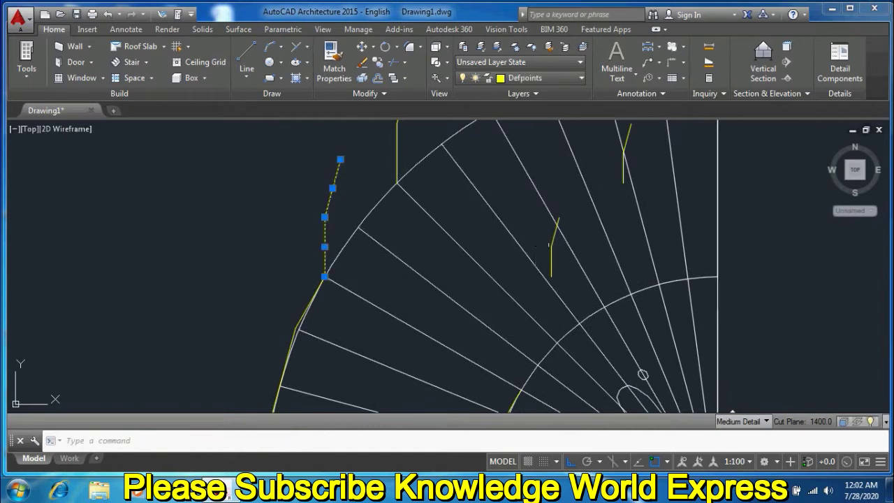
{"action": "left_click", "coordinate": [558, 242]}
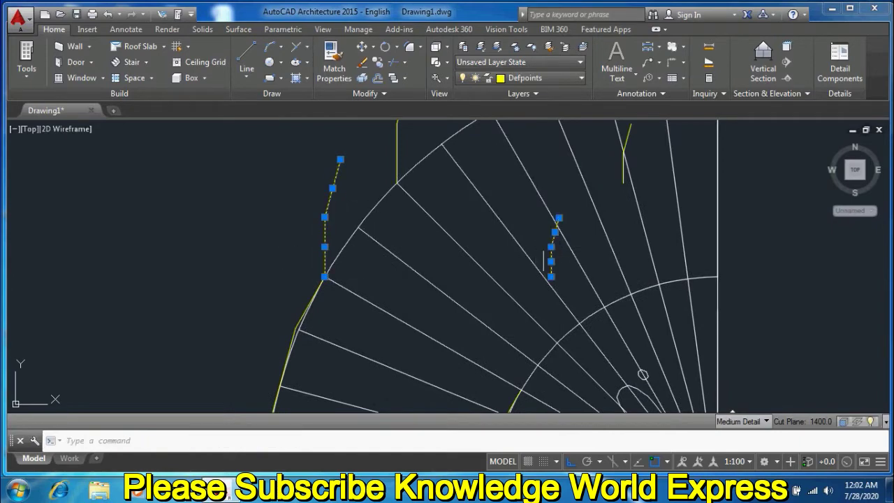
{"action": "left_click", "coordinate": [385, 46]}
{"action": "left_click", "coordinate": [326, 277]}
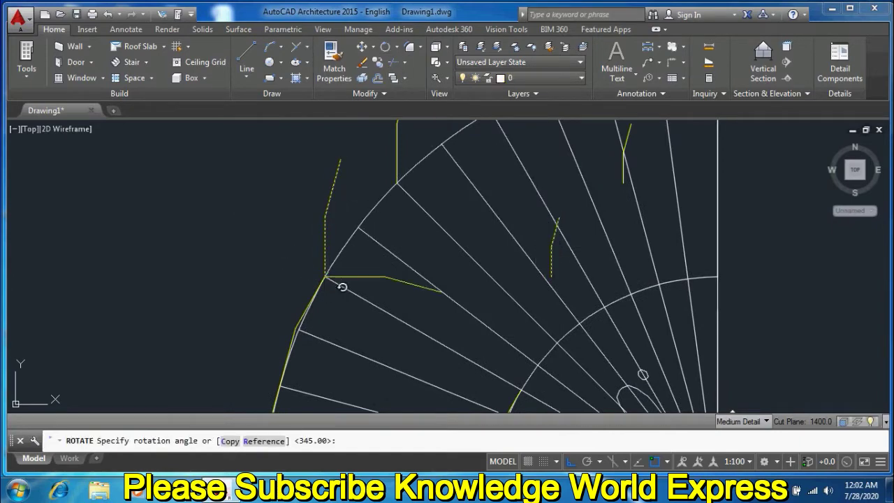
{"action": "left_click", "coordinate": [271, 442]}
{"action": "left_click", "coordinate": [326, 277]}
{"action": "left_click", "coordinate": [340, 160]}
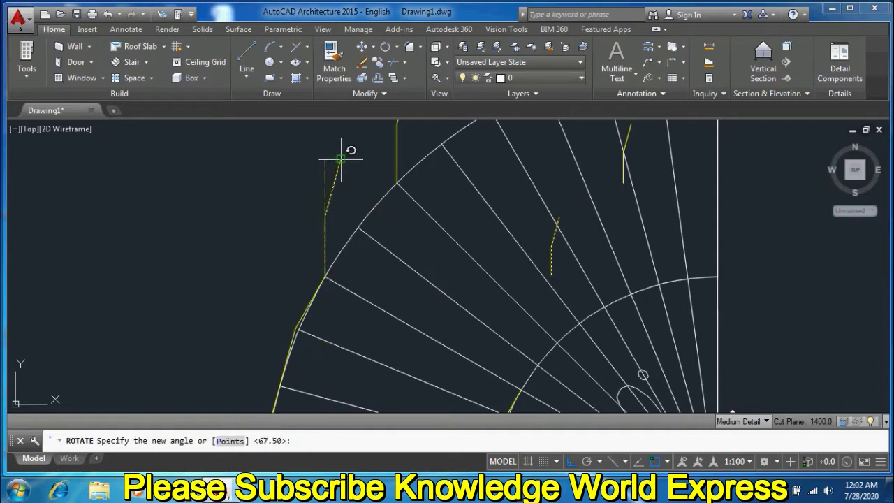
{"action": "left_click", "coordinate": [396, 184]}
- Select the yellow dashed outline, the short yellow line and the vertical yellow line for rotating
{"action": "scroll", "coordinate": [395, 184], "scroll_direction": "down", "scroll_amount": 2}
{"action": "scroll", "coordinate": [330, 310], "scroll_direction": "up", "scroll_amount": 1}
{"action": "left_click", "coordinate": [286, 220]}
{"action": "scroll", "coordinate": [499, 253], "scroll_direction": "up", "scroll_amount": 3}
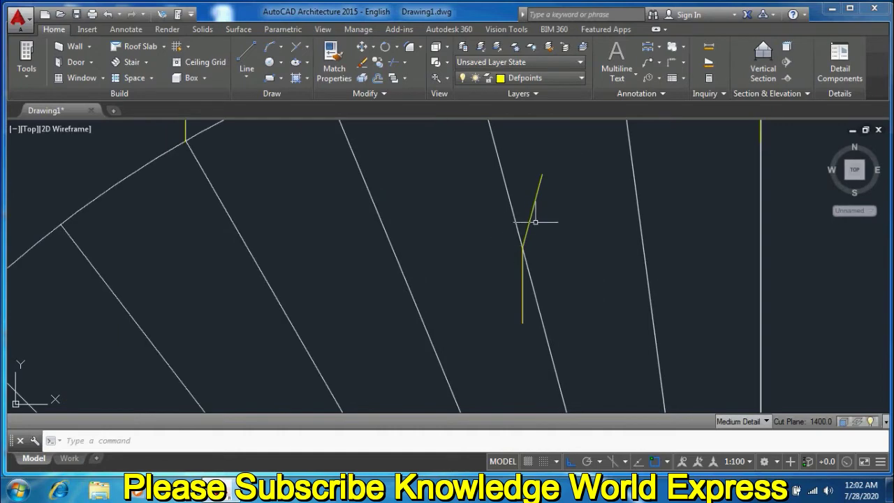
{"action": "left_click", "coordinate": [546, 227]}
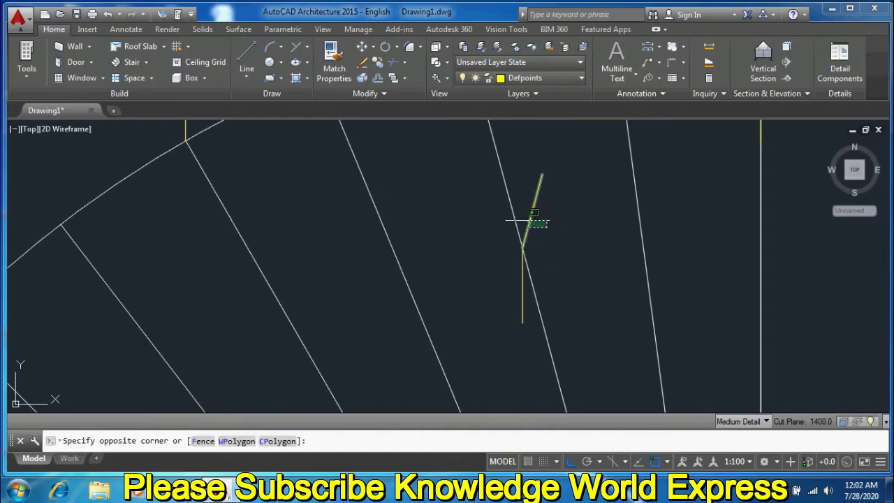
{"action": "left_click", "coordinate": [524, 222]}
{"action": "left_click", "coordinate": [522, 284]}
{"action": "scroll", "coordinate": [592, 312], "scroll_direction": "down", "scroll_amount": 2}
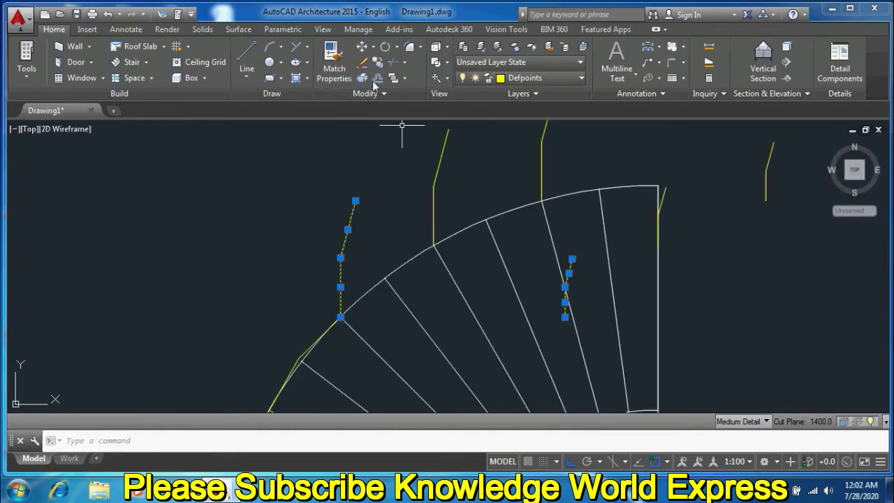
{"action": "left_click", "coordinate": [384, 46]}
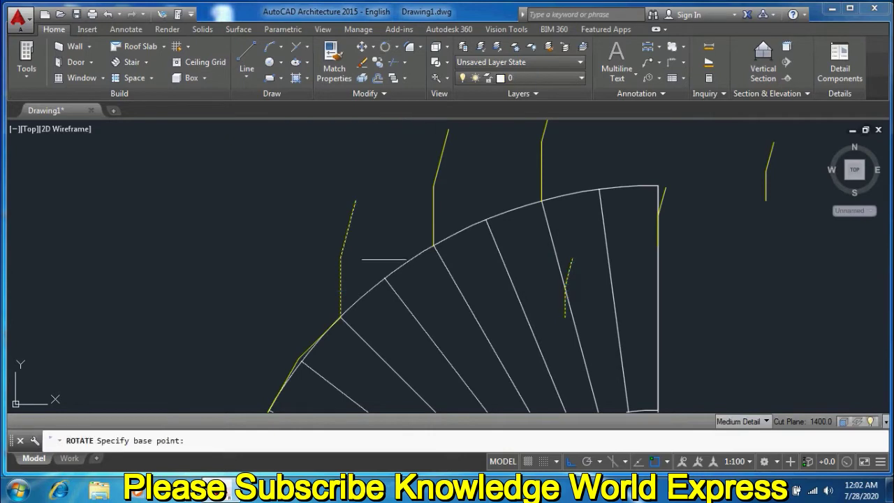
- Rotate the selected yellow lines by reference about their arc endpoint onto the next arc division
{"action": "left_click", "coordinate": [342, 318]}
{"action": "left_click", "coordinate": [264, 440]}
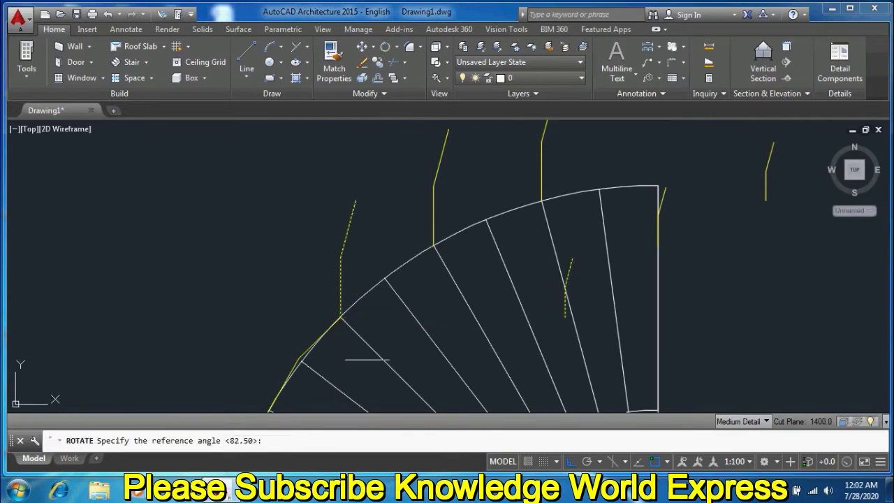
{"action": "left_click", "coordinate": [339, 318]}
{"action": "left_click", "coordinate": [355, 202]}
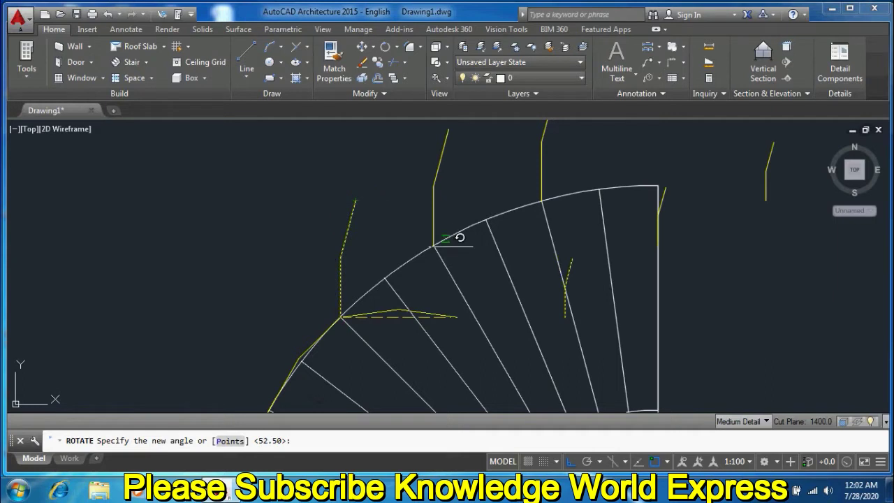
{"action": "left_click", "coordinate": [449, 237]}
- Select the next yellow outlines, clearing and reselecting the slanted line and left outline
{"action": "middle_click_drag", "start_coordinate": [477, 293], "coordinate": [368, 340]}
{"action": "left_click", "coordinate": [354, 202]}
{"action": "left_click", "coordinate": [317, 242]}
{"action": "left_click", "coordinate": [540, 212]}
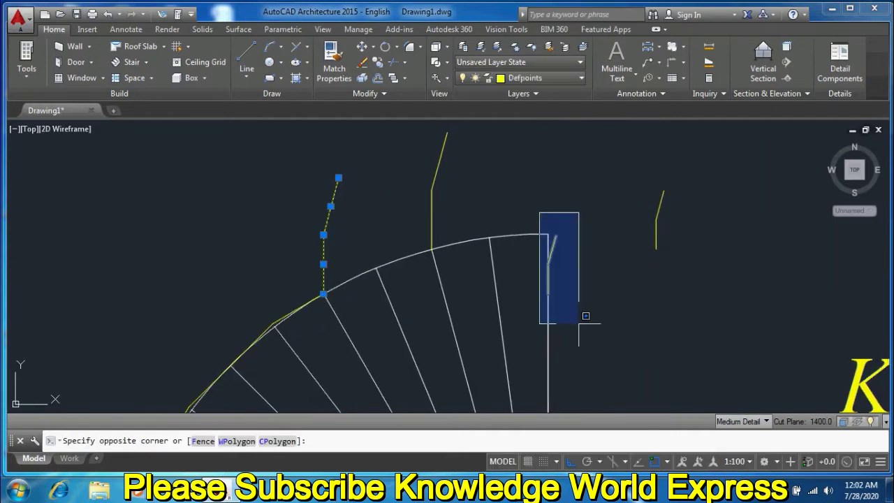
{"action": "left_click", "coordinate": [579, 323]}
{"action": "scroll", "coordinate": [556, 259], "scroll_direction": "up", "scroll_amount": 4}
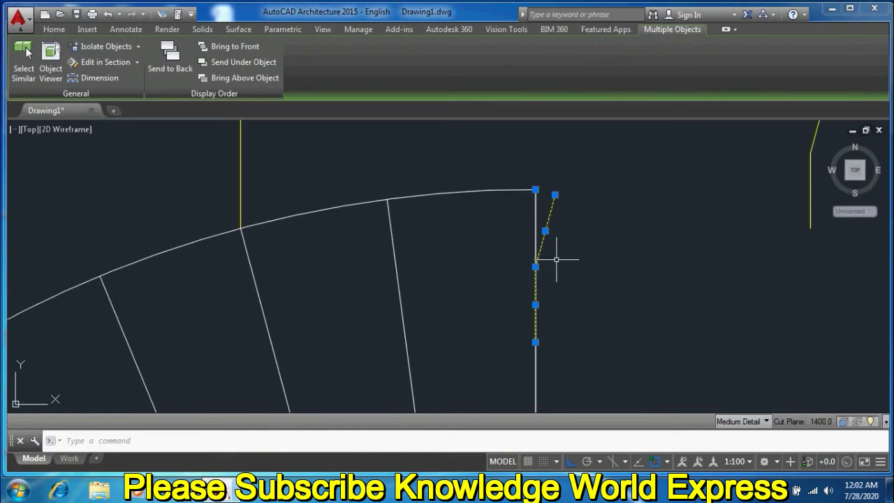
{"action": "key", "text": "Escape"}
{"action": "left_click", "coordinate": [551, 199]}
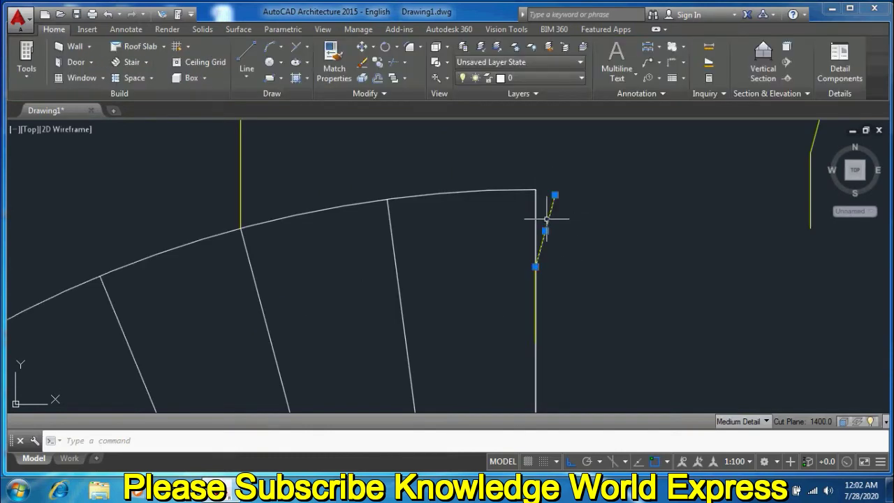
{"action": "scroll", "coordinate": [604, 295], "scroll_direction": "down", "scroll_amount": 2}
{"action": "scroll", "coordinate": [605, 295], "scroll_direction": "down", "scroll_amount": 2}
{"action": "left_click", "coordinate": [415, 235]}
{"action": "left_click", "coordinate": [340, 269]}
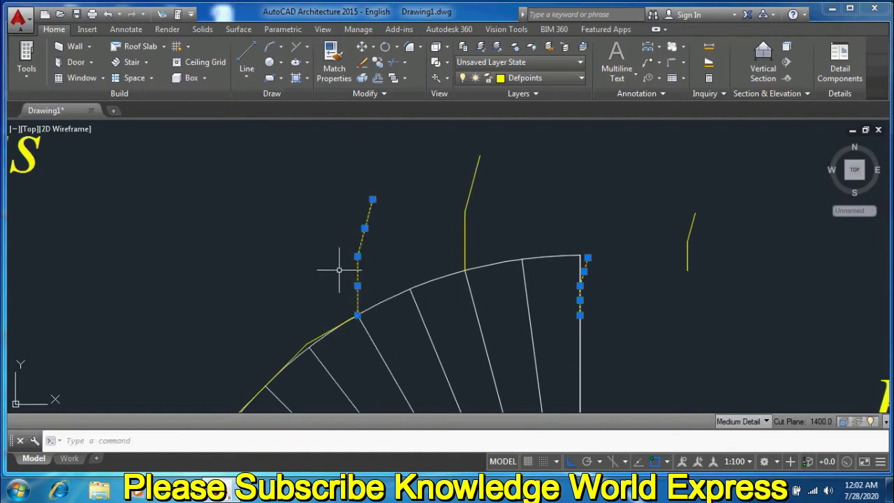
- Rotate the selected outlines by reference about their lower end so they lie on the arc
{"action": "left_click", "coordinate": [385, 46]}
{"action": "left_click", "coordinate": [357, 315]}
{"action": "type", "text": "r"}
{"action": "key", "text": "Return"}
{"action": "left_click", "coordinate": [359, 314]}
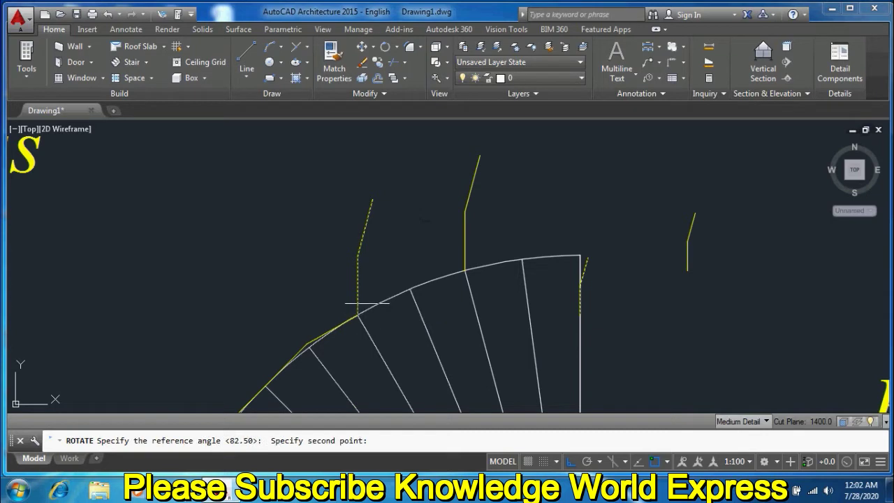
{"action": "left_click", "coordinate": [372, 200]}
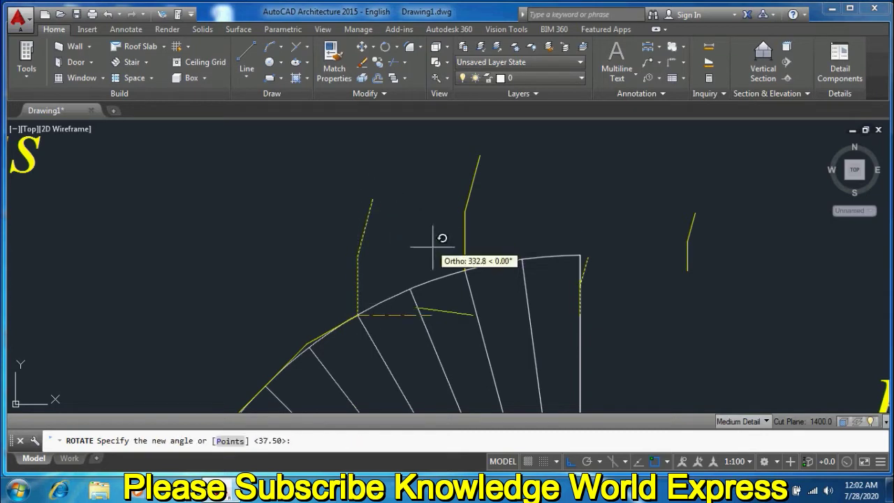
{"action": "left_click", "coordinate": [466, 273]}
- Select the last yellow outline and small line, then rotate them by reference onto the arc's end
{"action": "left_click", "coordinate": [445, 181]}
{"action": "left_click", "coordinate": [488, 210]}
{"action": "left_click", "coordinate": [725, 187]}
{"action": "left_click", "coordinate": [657, 294]}
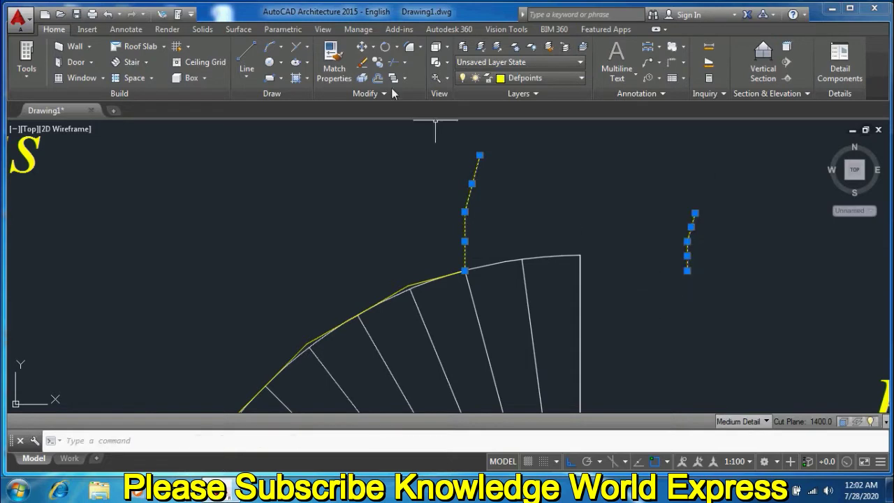
{"action": "left_click", "coordinate": [378, 62]}
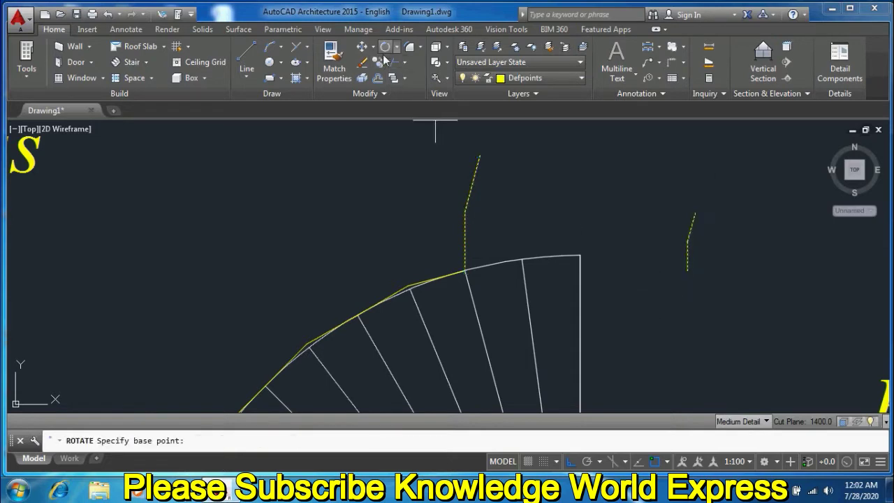
{"action": "left_click", "coordinate": [464, 270]}
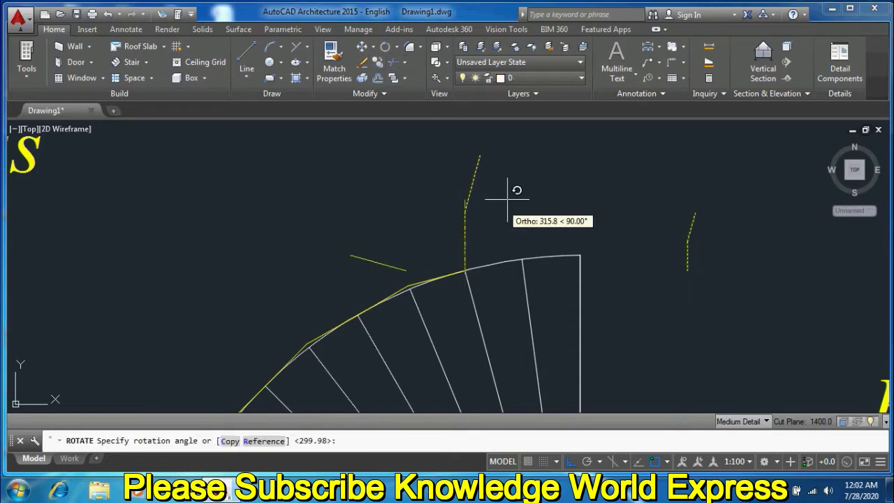
{"action": "left_click", "coordinate": [264, 441]}
{"action": "left_click", "coordinate": [465, 272]}
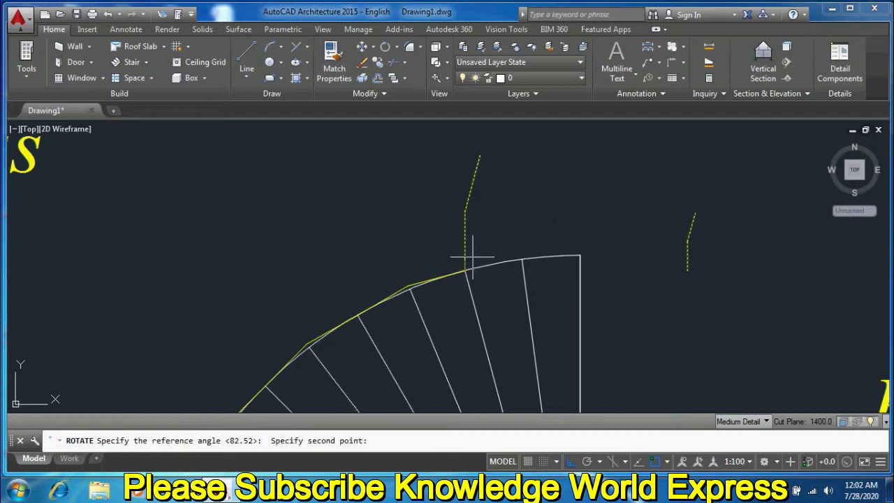
{"action": "left_click", "coordinate": [480, 155]}
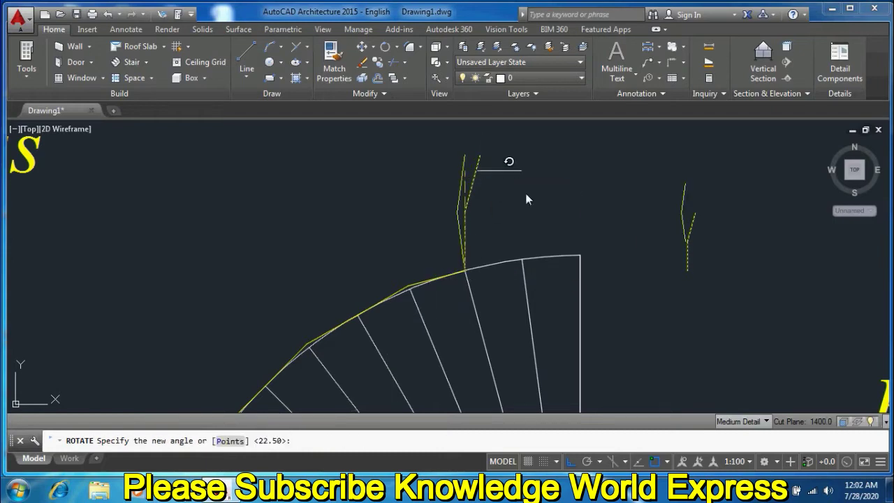
{"action": "left_click", "coordinate": [577, 256]}
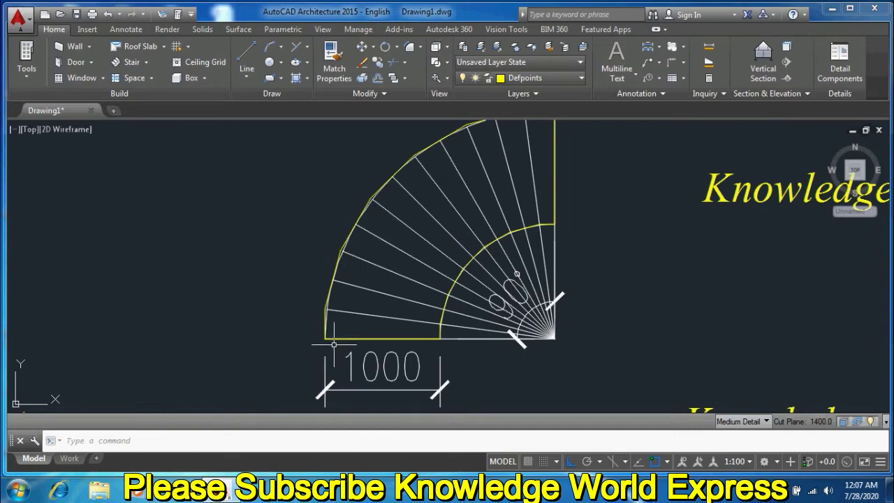
- Select the lowest radial line and the bottom horizontal line of the elbow's bottom segment
{"action": "middle_click_drag", "start_coordinate": [472, 267], "coordinate": [442, 274]}
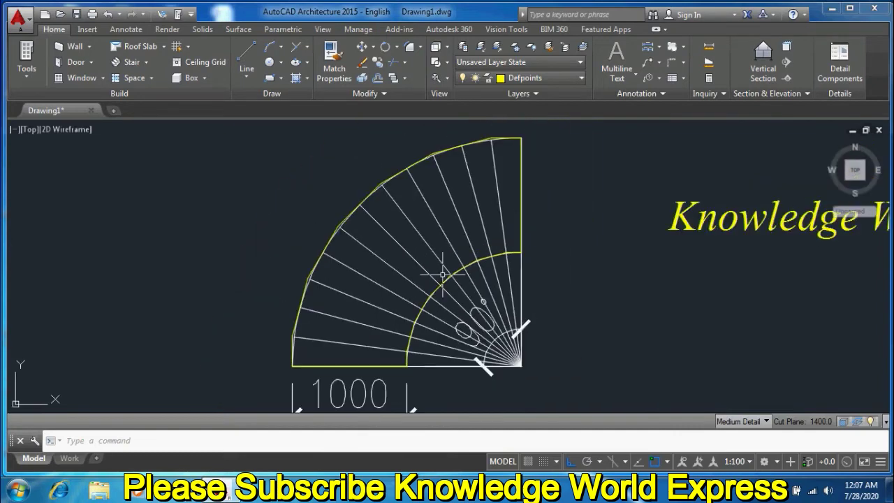
{"action": "scroll", "coordinate": [306, 343], "scroll_direction": "up", "scroll_amount": 4}
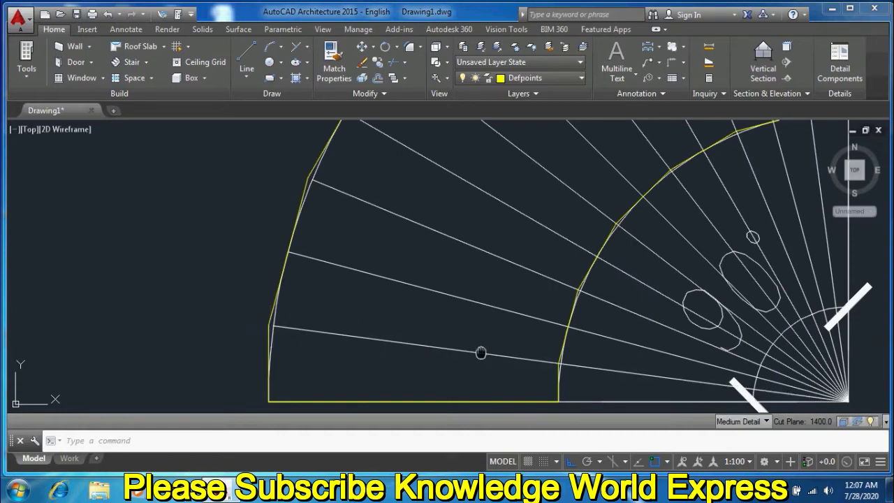
{"action": "middle_click_drag", "start_coordinate": [479, 351], "coordinate": [473, 310]}
{"action": "left_click", "coordinate": [472, 310]}
{"action": "left_click", "coordinate": [472, 357]}
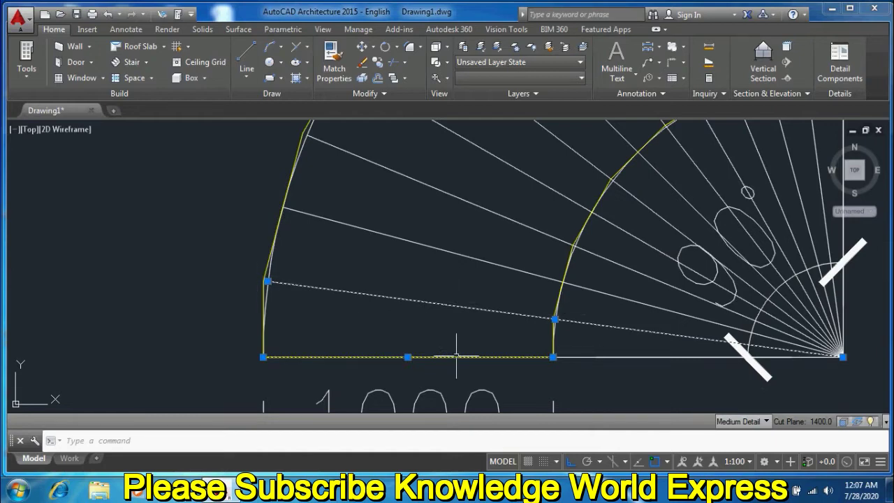
- Pan and zoom to center the elbow in the view
{"action": "middle_click_drag", "start_coordinate": [514, 286], "coordinate": [451, 346]}
{"action": "scroll", "coordinate": [486, 266], "scroll_direction": "down", "scroll_amount": 4}
{"action": "scroll", "coordinate": [384, 300], "scroll_direction": "up", "scroll_amount": 2}
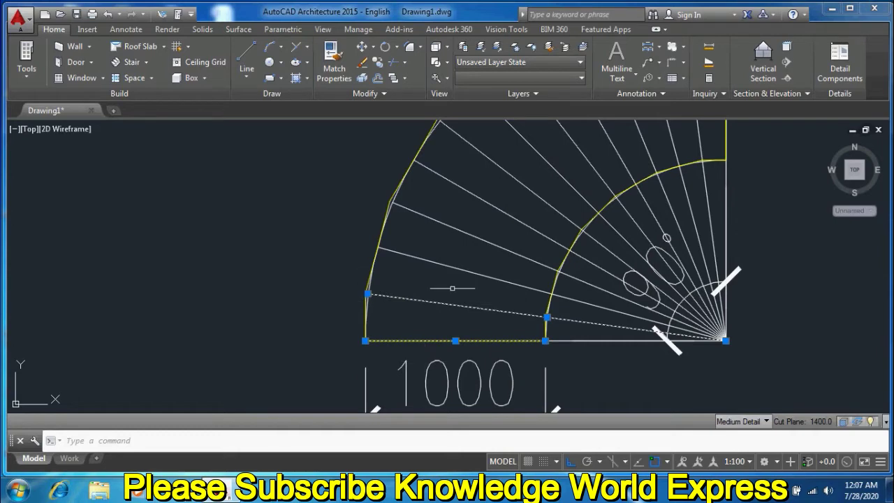
{"action": "scroll", "coordinate": [532, 344], "scroll_direction": "down", "scroll_amount": 2}
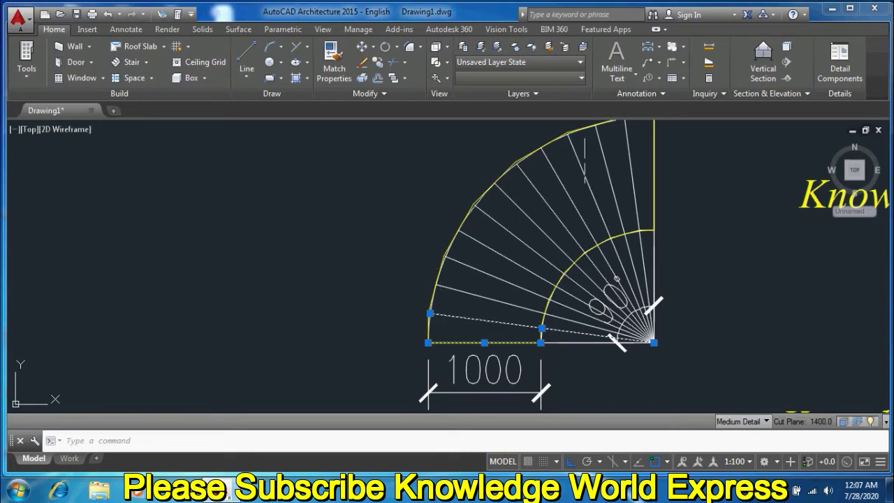
{"action": "scroll", "coordinate": [491, 321], "scroll_direction": "down", "scroll_amount": 2}
{"action": "scroll", "coordinate": [489, 317], "scroll_direction": "up", "scroll_amount": 4}
{"action": "scroll", "coordinate": [492, 326], "scroll_direction": "down", "scroll_amount": 2}
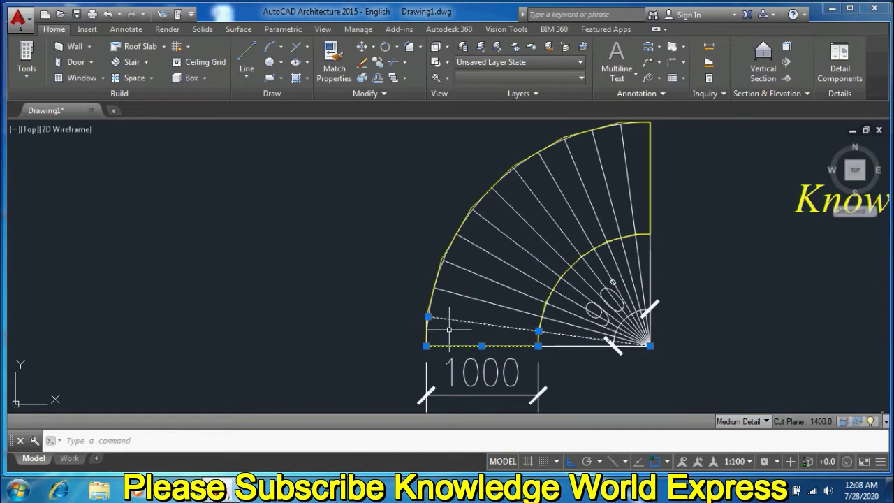
{"action": "scroll", "coordinate": [449, 329], "scroll_direction": "up", "scroll_amount": 4}
{"action": "scroll", "coordinate": [398, 295], "scroll_direction": "up", "scroll_amount": 4}
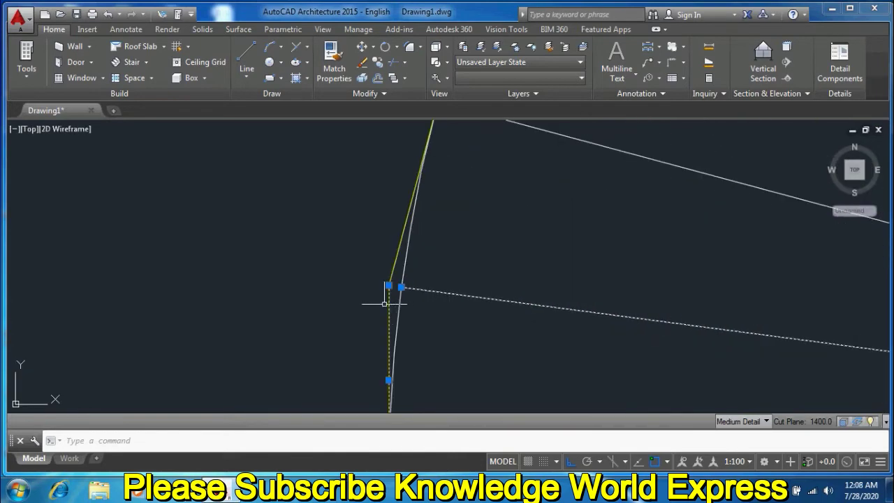
{"action": "scroll", "coordinate": [384, 303], "scroll_direction": "down", "scroll_amount": 2}
{"action": "scroll", "coordinate": [301, 250], "scroll_direction": "down", "scroll_amount": 2}
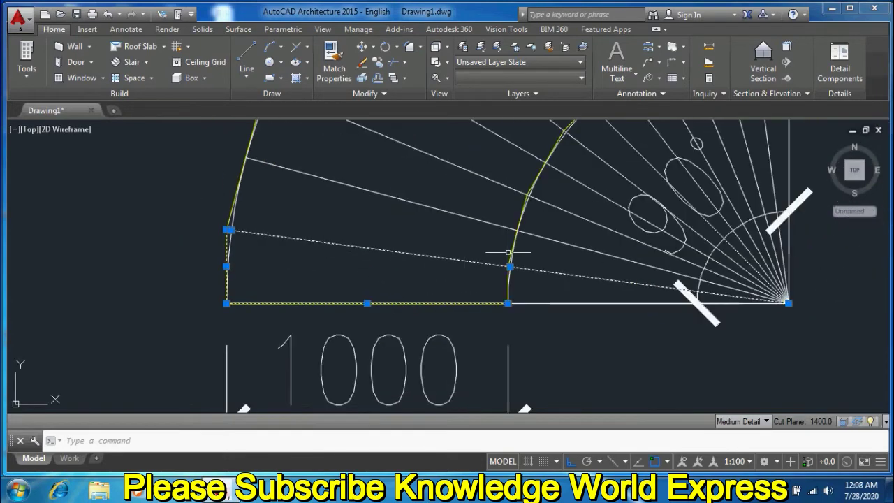
{"action": "scroll", "coordinate": [508, 252], "scroll_direction": "up", "scroll_amount": 4}
{"action": "scroll", "coordinate": [583, 304], "scroll_direction": "down", "scroll_amount": 2}
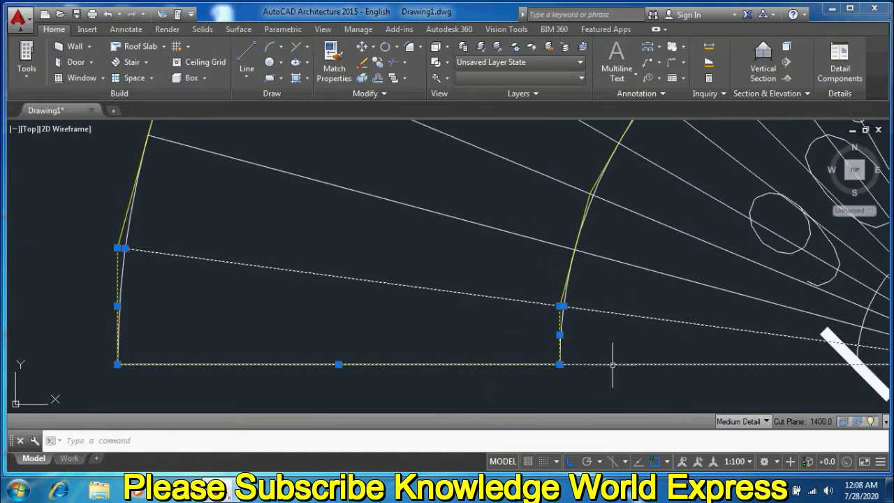
- Copy the bottom segment outline from its fan corner to the empty area on the right
{"action": "left_click", "coordinate": [378, 61]}
{"action": "scroll", "coordinate": [489, 293], "scroll_direction": "down", "scroll_amount": 2}
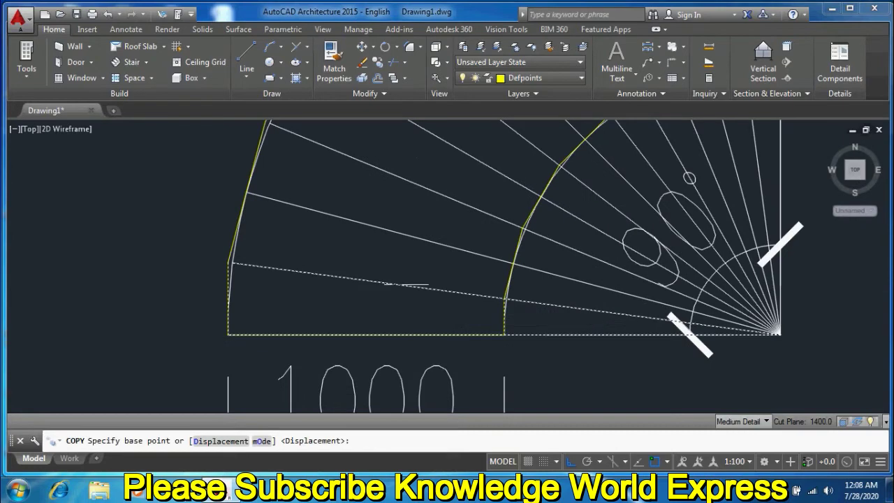
{"action": "scroll", "coordinate": [528, 318], "scroll_direction": "down", "scroll_amount": 1}
{"action": "left_click", "coordinate": [551, 304]}
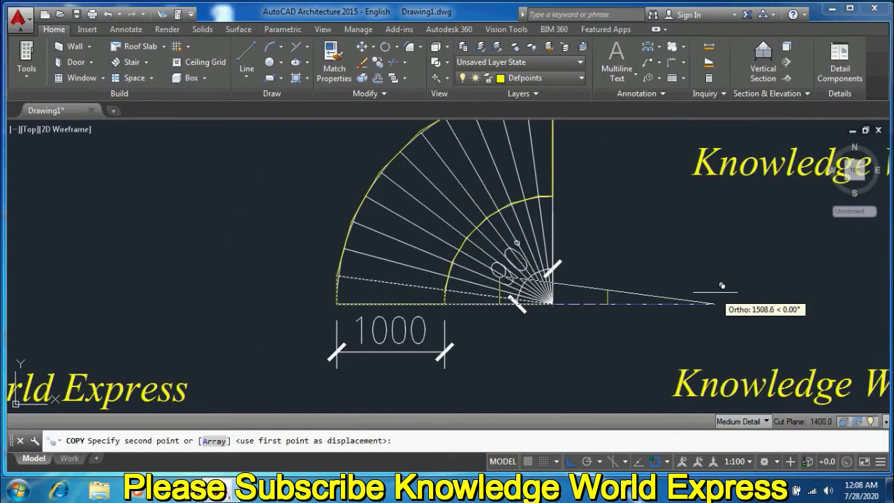
{"action": "middle_click_drag", "start_coordinate": [712, 291], "coordinate": [455, 291]}
{"action": "right_click", "coordinate": [491, 290]}
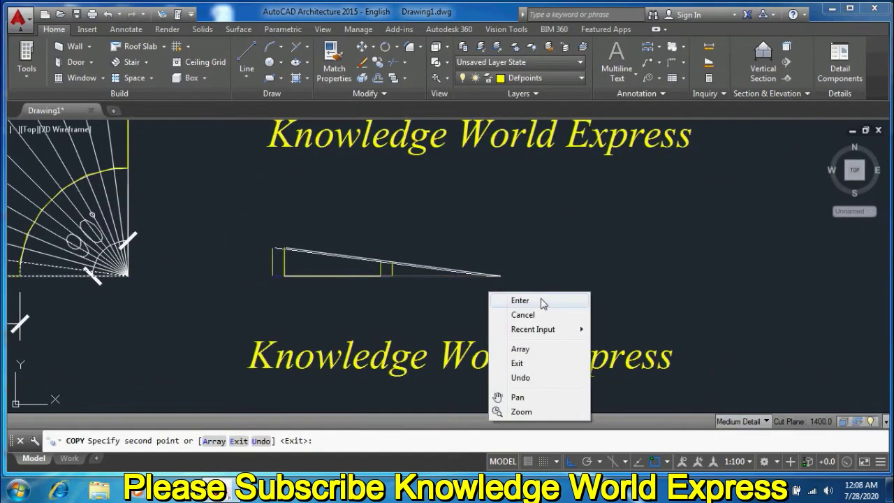
{"action": "left_click", "coordinate": [488, 299]}
{"action": "scroll", "coordinate": [326, 245], "scroll_direction": "up", "scroll_amount": 4}
- Close the copied outline with a line and delete the extra long sloped and bottom lines
{"action": "left_click", "coordinate": [246, 55]}
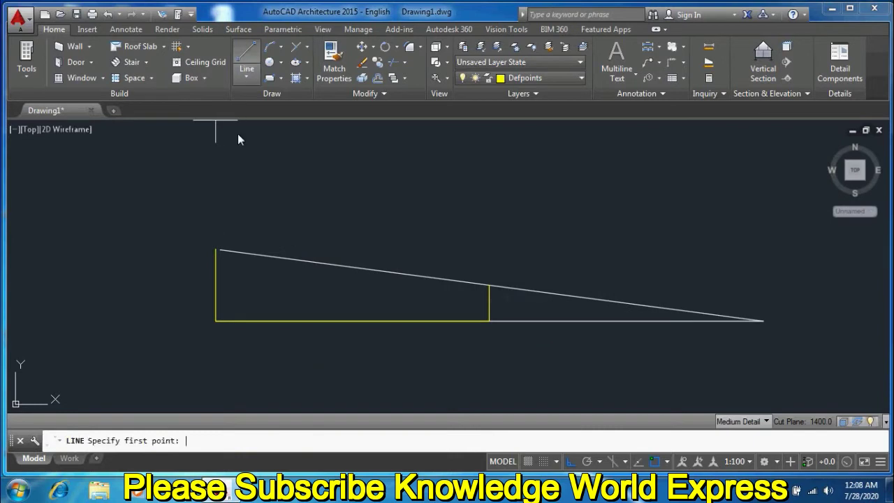
{"action": "left_click", "coordinate": [215, 248]}
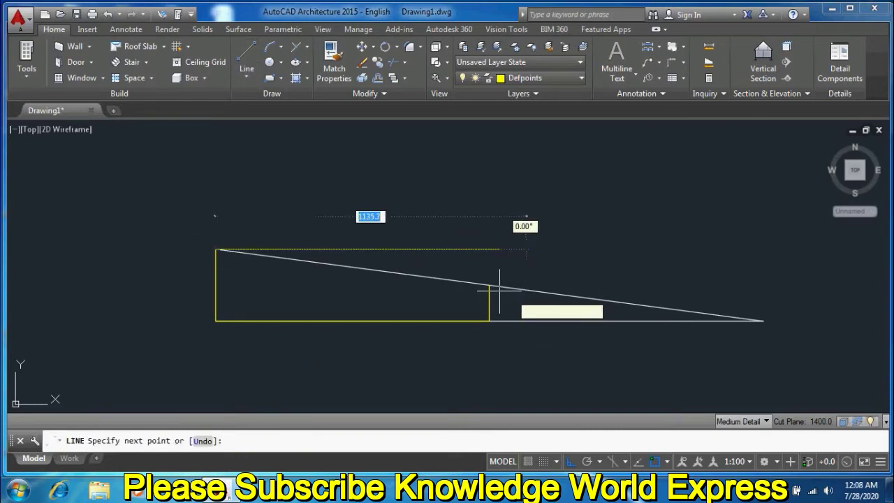
{"action": "right_click", "coordinate": [489, 285]}
{"action": "left_click", "coordinate": [496, 288]}
{"action": "left_click", "coordinate": [579, 285]}
{"action": "left_click", "coordinate": [531, 314]}
{"action": "key", "text": "Delete"}
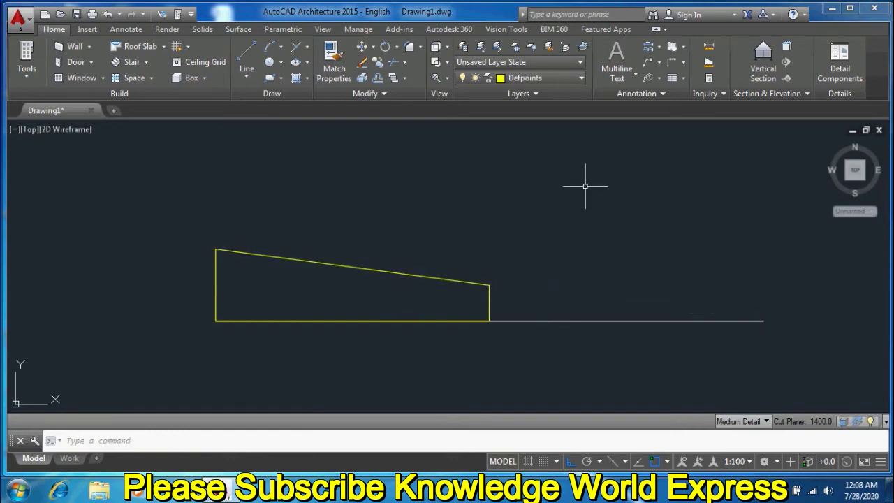
{"action": "left_click", "coordinate": [624, 263]}
{"action": "left_click", "coordinate": [587, 332]}
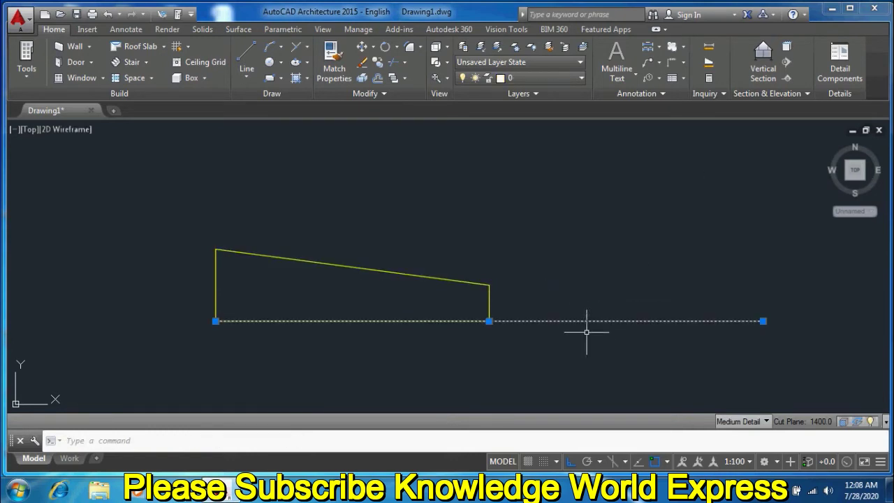
{"action": "key", "text": "Delete"}
- Draw a circle centred on the bottom edge's midpoint, passing through its end
{"action": "scroll", "coordinate": [305, 269], "scroll_direction": "down", "scroll_amount": 2}
{"action": "left_click", "coordinate": [270, 62]}
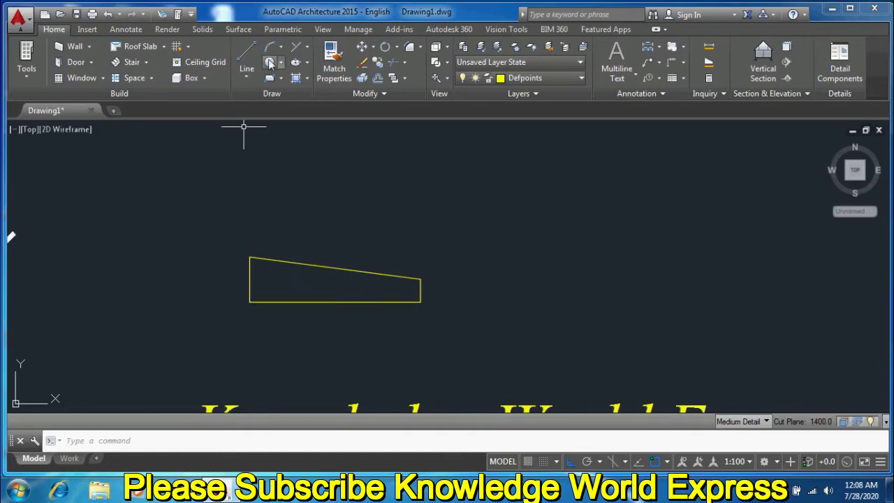
{"action": "left_click", "coordinate": [335, 301]}
{"action": "left_click", "coordinate": [420, 302]}
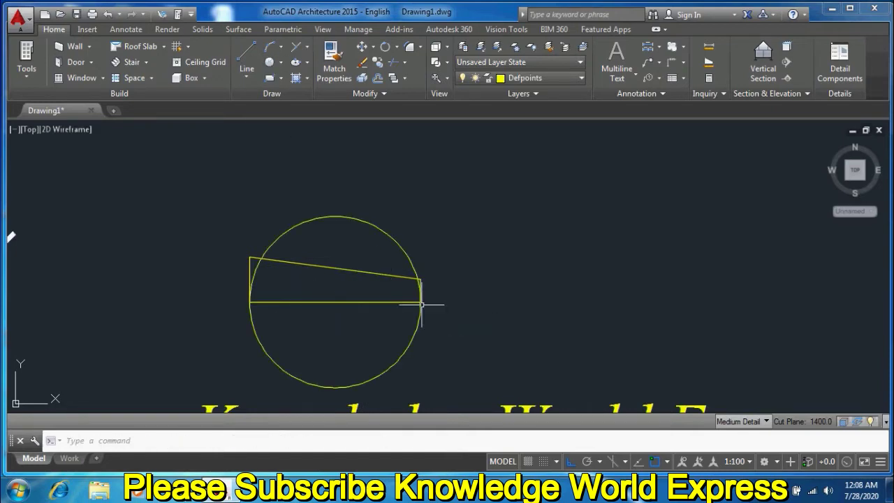
- Move the Knowledge World Express text to the lower right with Ortho off
{"action": "scroll", "coordinate": [420, 300], "scroll_direction": "down", "scroll_amount": 3}
{"action": "scroll", "coordinate": [373, 335], "scroll_direction": "up", "scroll_amount": 3}
{"action": "scroll", "coordinate": [371, 339], "scroll_direction": "down", "scroll_amount": 3}
{"action": "scroll", "coordinate": [391, 345], "scroll_direction": "up", "scroll_amount": 3}
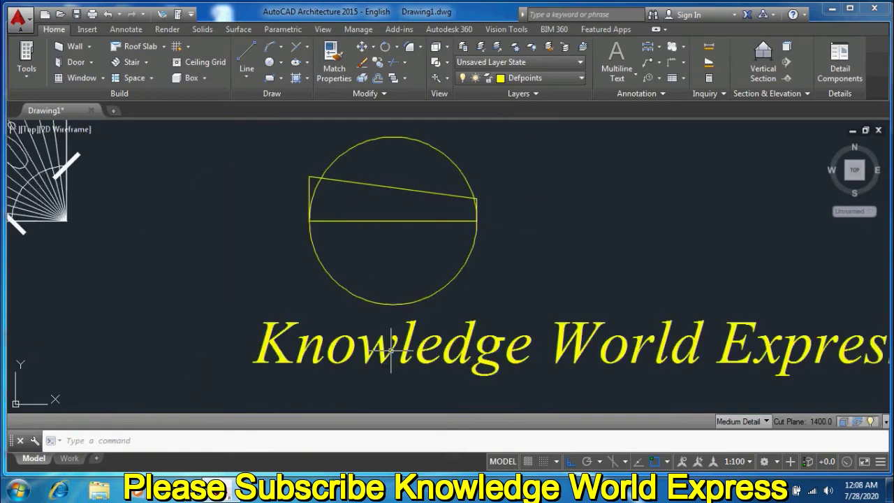
{"action": "left_click", "coordinate": [390, 339]}
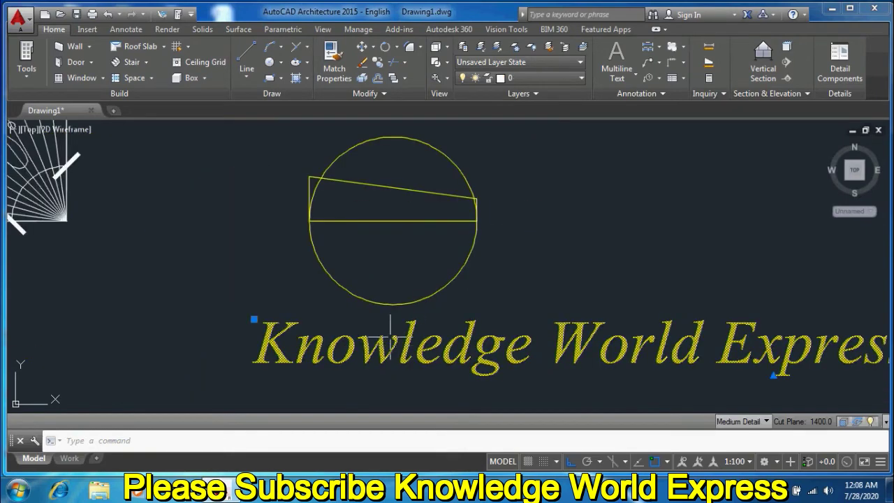
{"action": "left_click", "coordinate": [360, 47]}
{"action": "left_click", "coordinate": [535, 255]}
{"action": "scroll", "coordinate": [535, 255], "scroll_direction": "down", "scroll_amount": 4}
{"action": "left_click", "coordinate": [569, 461]}
{"action": "left_click", "coordinate": [684, 340]}
- Move the circle straight down with Ortho to sit below the trapezoid
{"action": "middle_click_drag", "start_coordinate": [567, 269], "coordinate": [551, 319]}
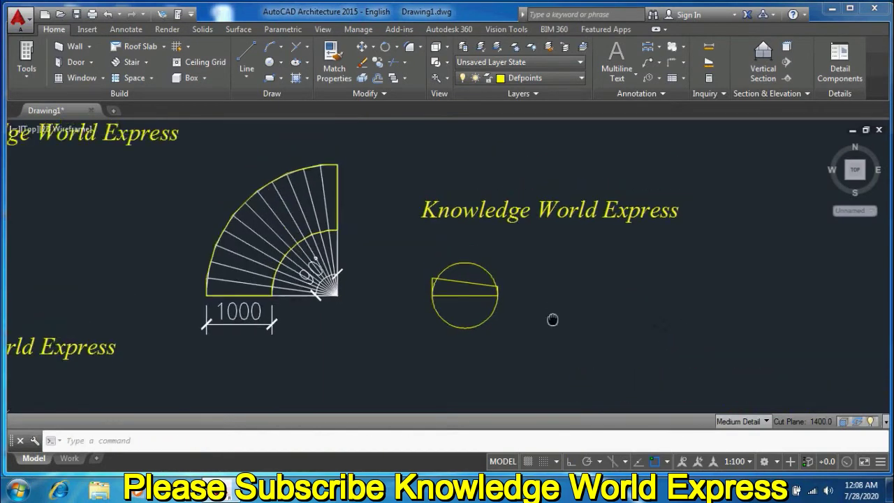
{"action": "scroll", "coordinate": [551, 320], "scroll_direction": "down", "scroll_amount": 2}
{"action": "scroll", "coordinate": [465, 273], "scroll_direction": "up", "scroll_amount": 2}
{"action": "middle_click_drag", "start_coordinate": [465, 273], "coordinate": [392, 300]}
{"action": "left_click", "coordinate": [367, 228]}
{"action": "left_click", "coordinate": [381, 168]}
{"action": "left_click", "coordinate": [368, 47]}
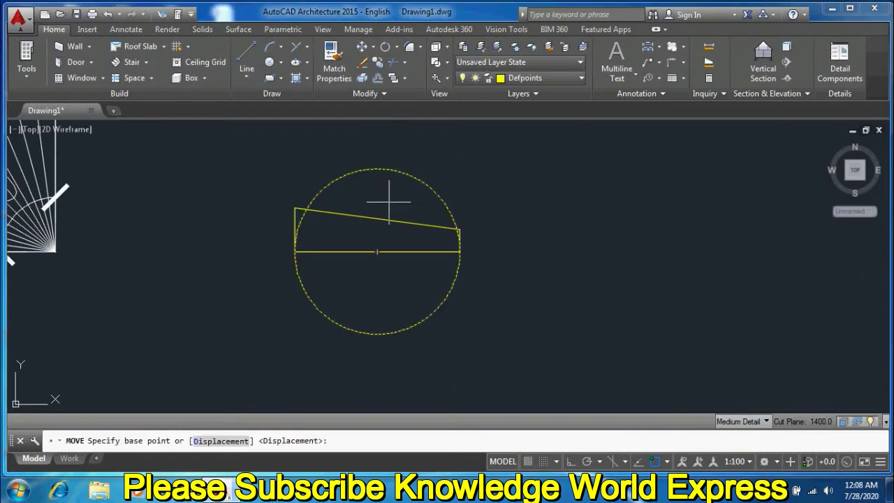
{"action": "left_click", "coordinate": [377, 251]}
{"action": "scroll", "coordinate": [377, 251], "scroll_direction": "down", "scroll_amount": 2}
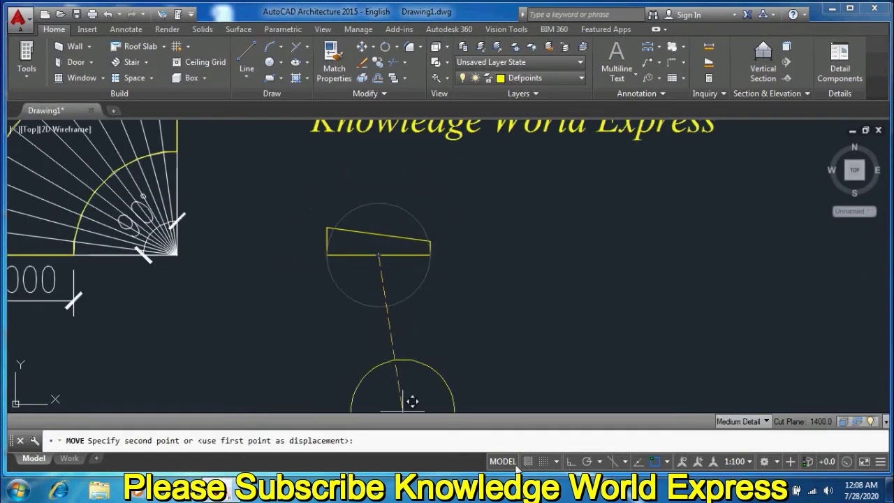
{"action": "left_click", "coordinate": [574, 462]}
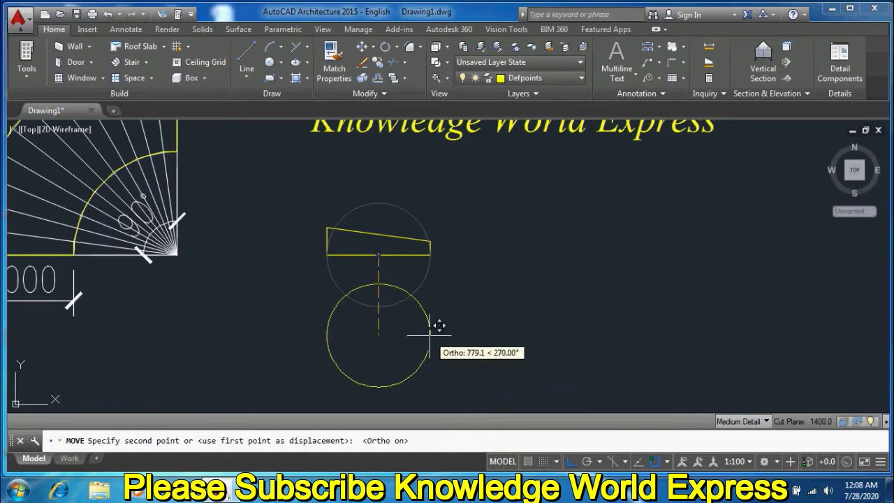
{"action": "left_click", "coordinate": [429, 335]}
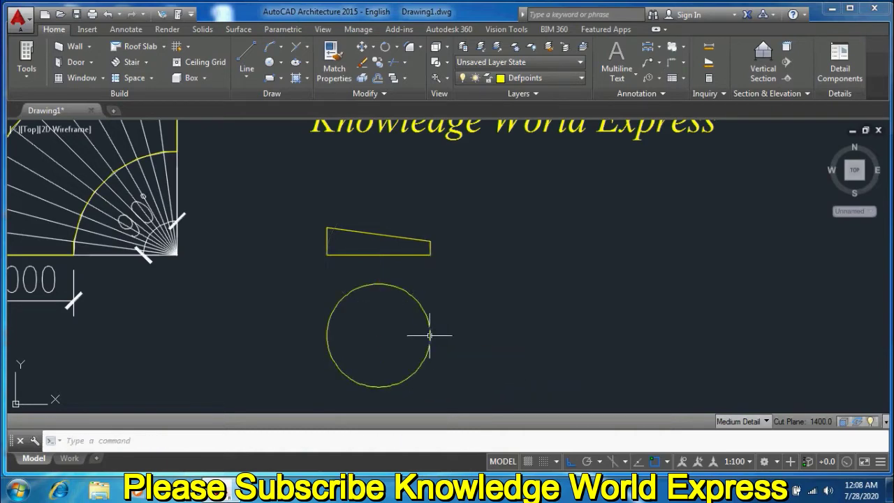
- Draw a radius line from the circle centre to its right edge
{"action": "left_click", "coordinate": [245, 54]}
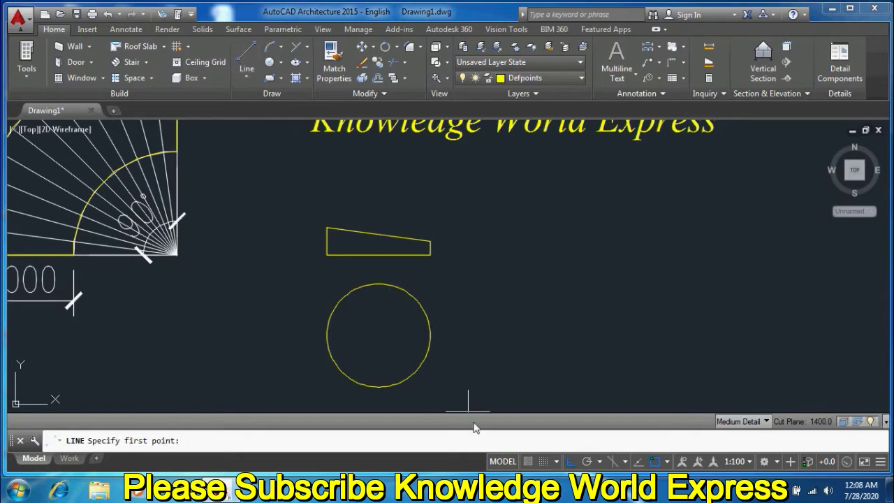
{"action": "left_click", "coordinate": [377, 334]}
{"action": "left_click", "coordinate": [430, 335]}
{"action": "right_click", "coordinate": [431, 336]}
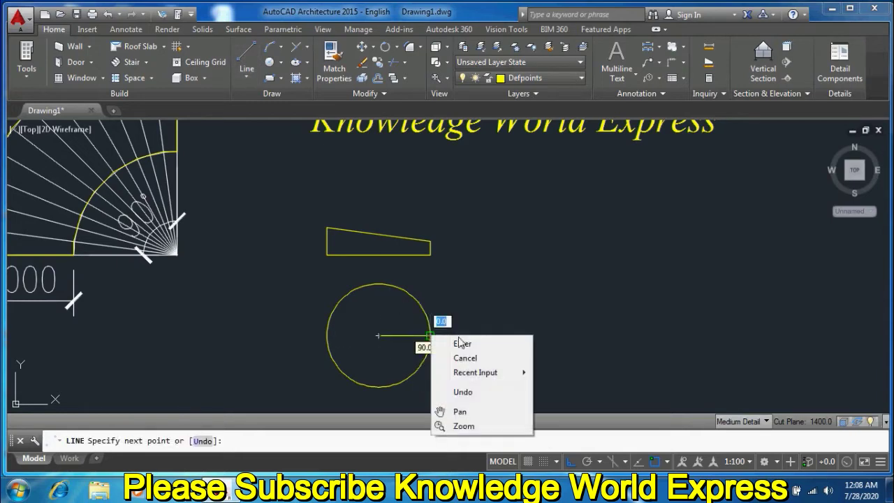
{"action": "left_click", "coordinate": [447, 343]}
- Polar-array the radius line about the circle centre with 12 items
{"action": "left_click", "coordinate": [408, 327]}
{"action": "left_click", "coordinate": [390, 342]}
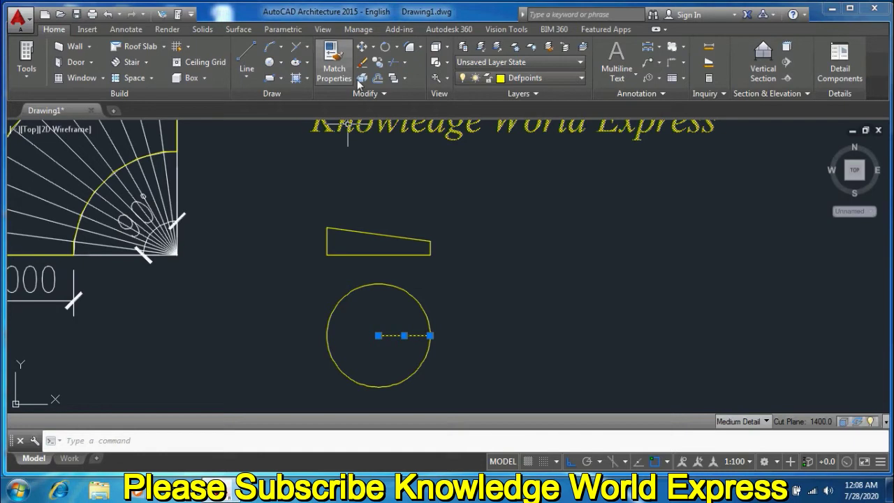
{"action": "left_click", "coordinate": [375, 98]}
{"action": "left_click", "coordinate": [388, 125]}
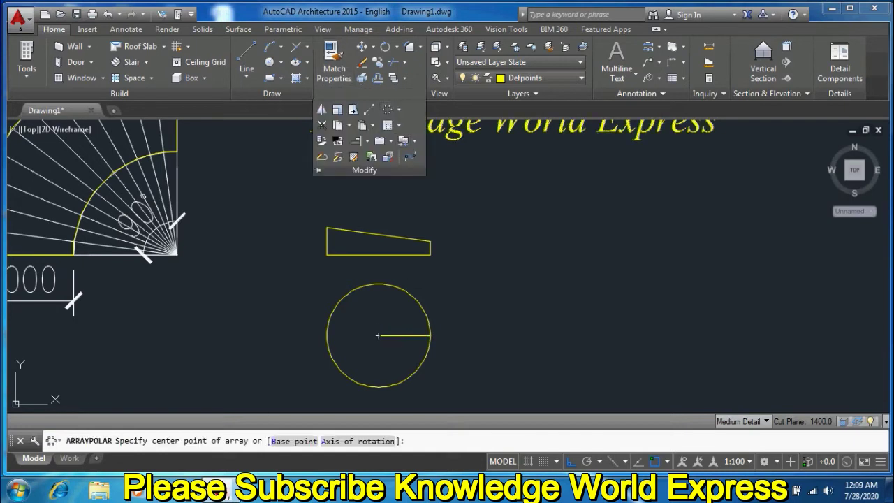
{"action": "left_click", "coordinate": [378, 335]}
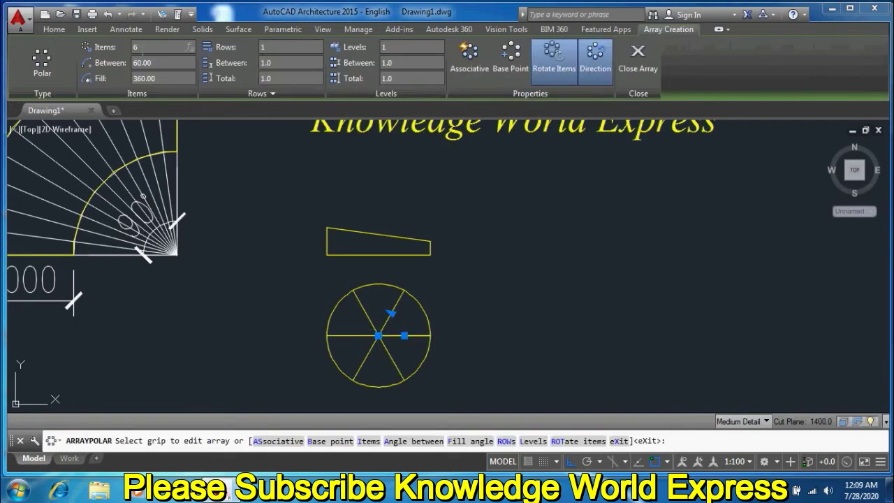
{"action": "type", "text": "12"}
{"action": "key", "text": "Return"}
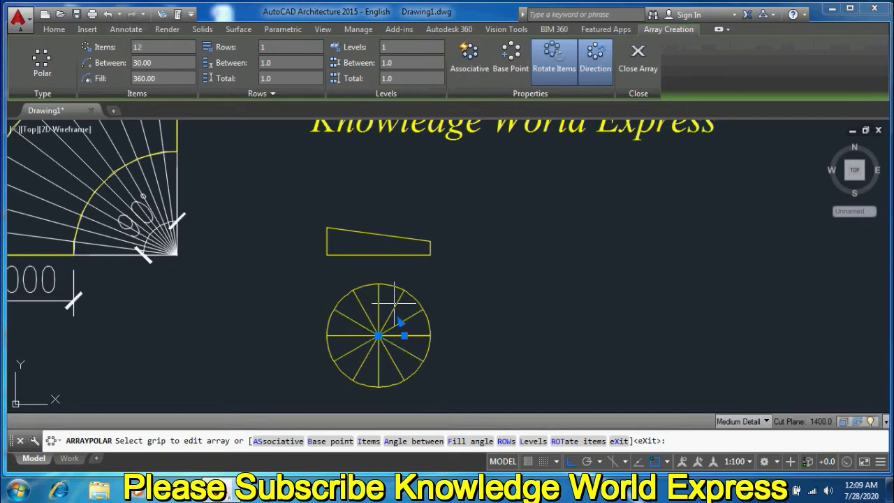
{"action": "scroll", "coordinate": [392, 334], "scroll_direction": "up", "scroll_amount": 2}
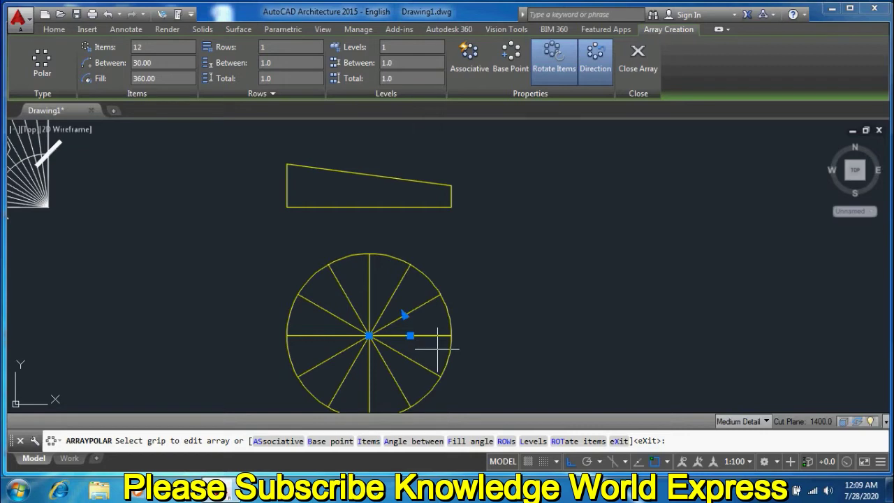
{"action": "left_click", "coordinate": [68, 32]}
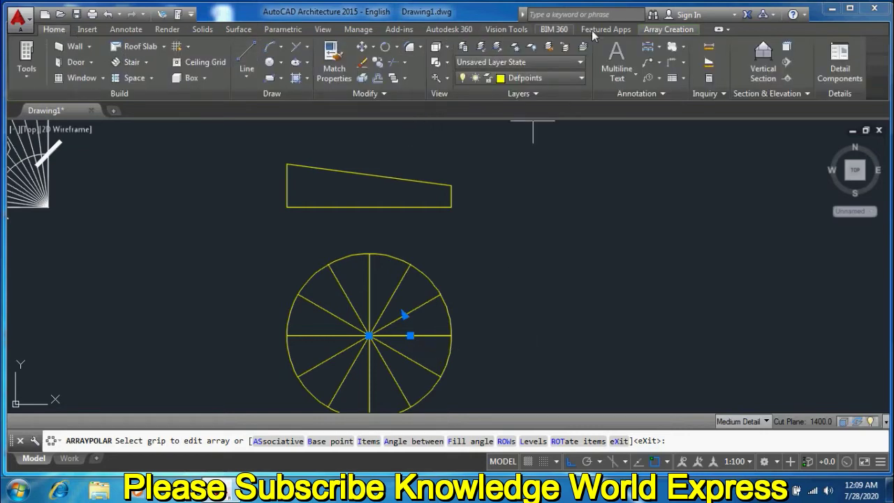
{"action": "left_click", "coordinate": [668, 30]}
{"action": "left_click", "coordinate": [637, 60]}
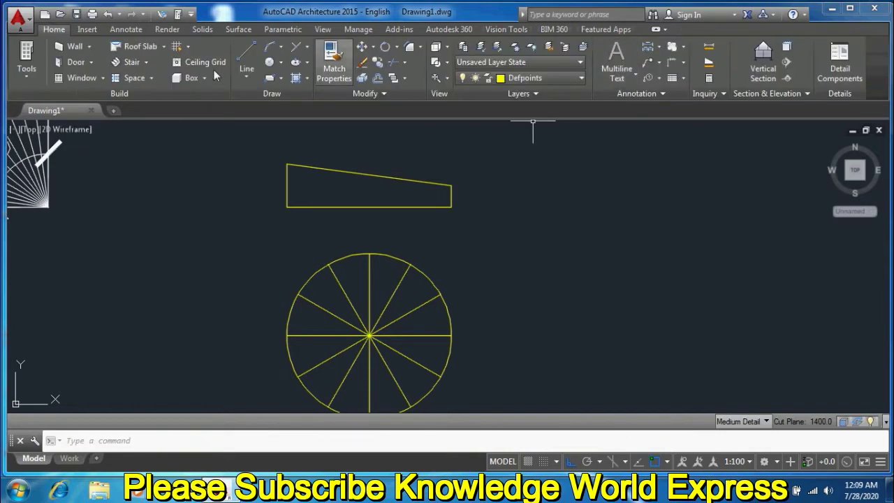
- Draw a vertical line up from the circle's left edge through the bottom segment
{"action": "left_click", "coordinate": [248, 53]}
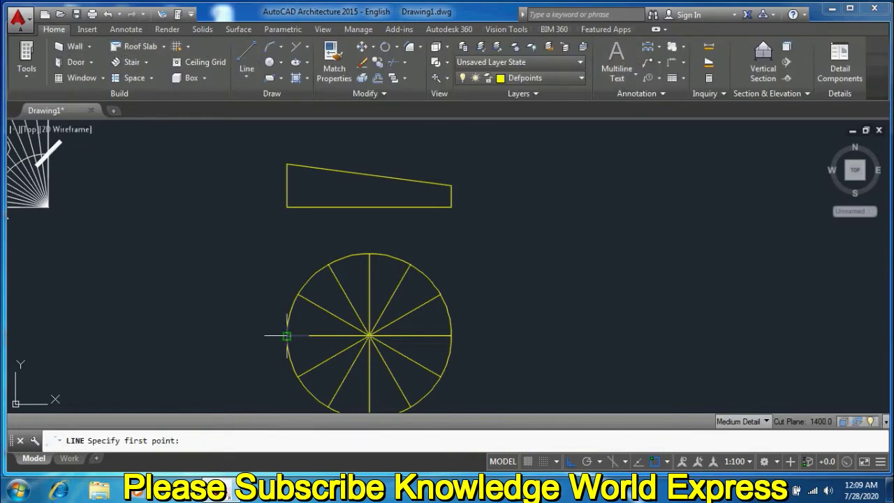
{"action": "left_click", "coordinate": [286, 336]}
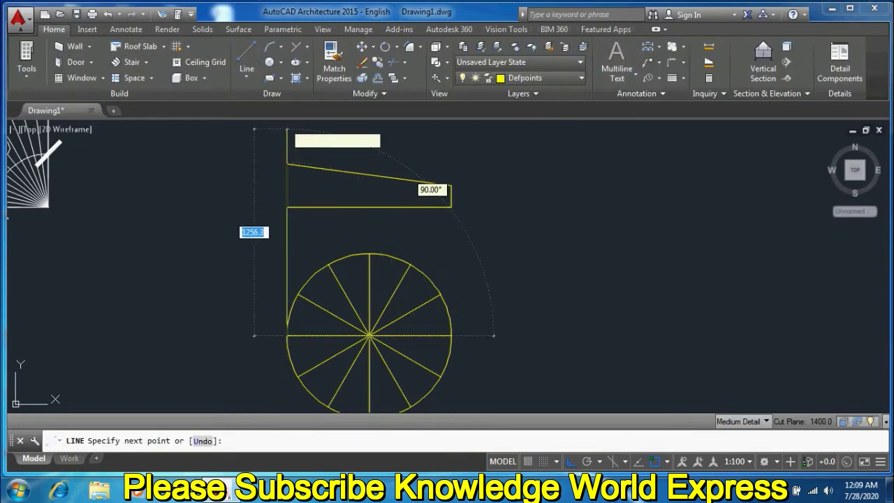
{"action": "middle_click_drag", "start_coordinate": [286, 129], "coordinate": [276, 171]}
{"action": "right_click", "coordinate": [292, 158]}
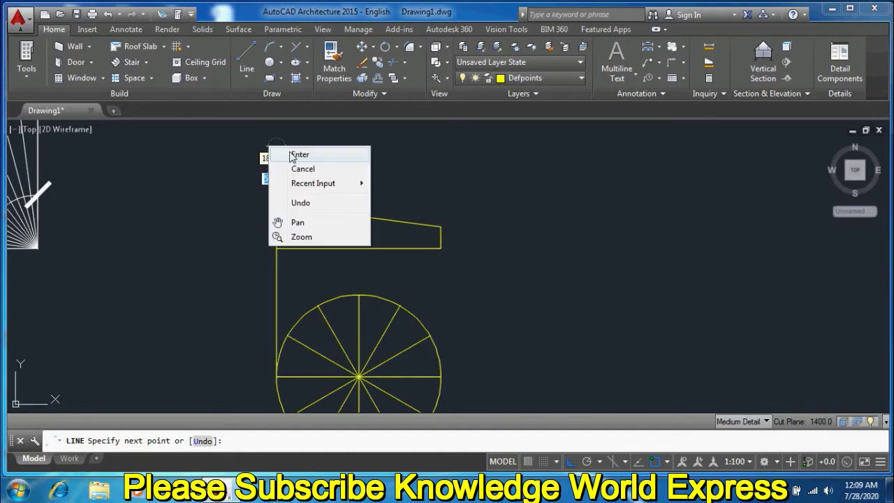
{"action": "left_click", "coordinate": [296, 155]}
{"action": "scroll", "coordinate": [317, 234], "scroll_direction": "down", "scroll_amount": 2}
- Copy the vertical line onto each circle division point
{"action": "left_click", "coordinate": [301, 252]}
{"action": "left_click", "coordinate": [282, 257]}
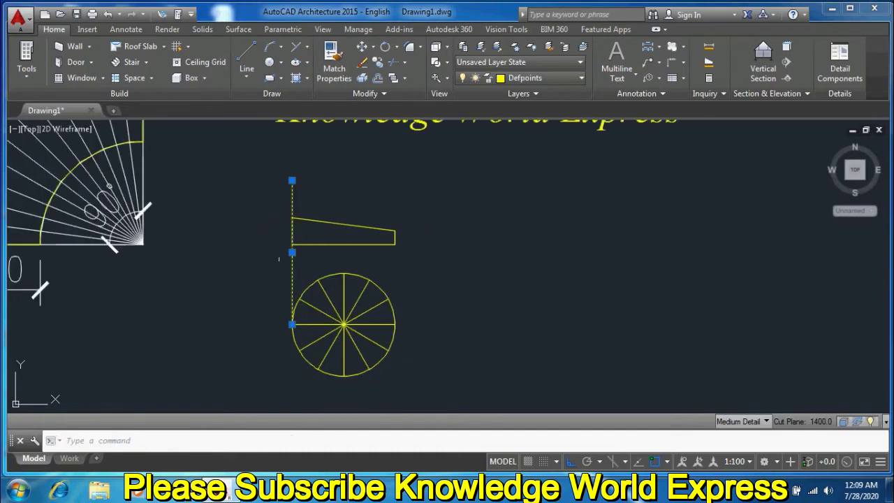
{"action": "left_click", "coordinate": [378, 62]}
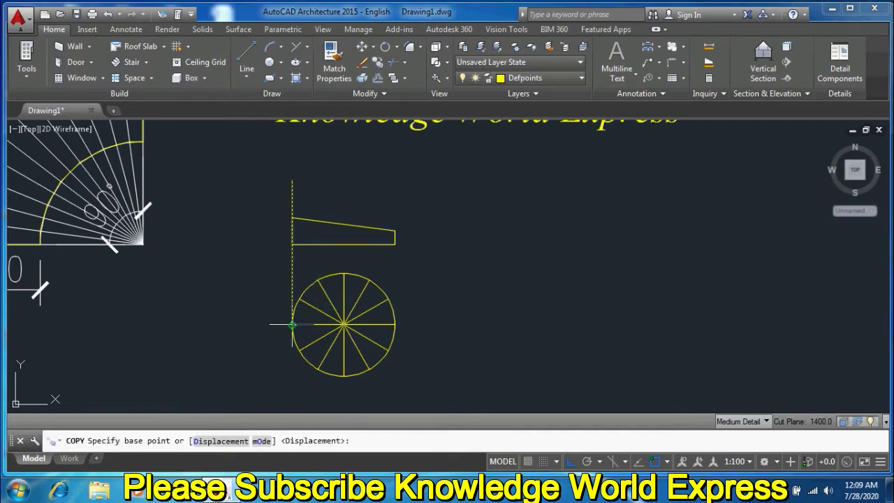
{"action": "left_click", "coordinate": [291, 324]}
{"action": "left_click", "coordinate": [299, 299]}
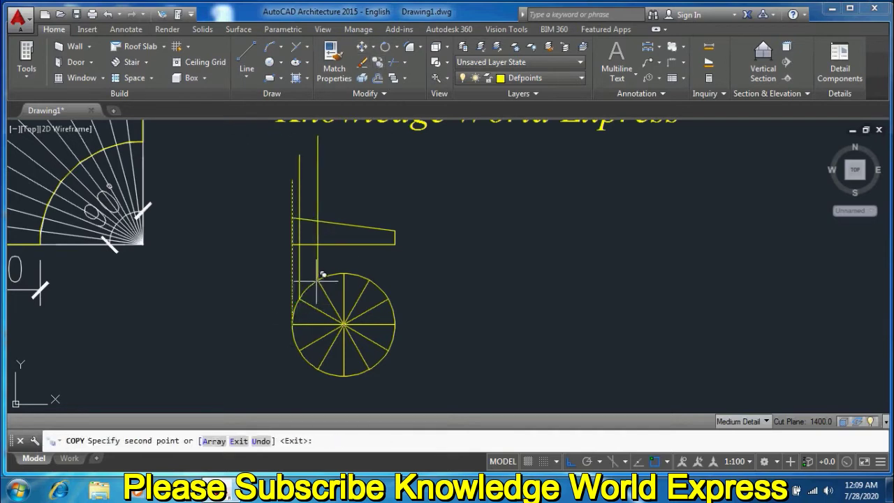
{"action": "left_click", "coordinate": [368, 279]}
{"action": "left_click", "coordinate": [388, 298]}
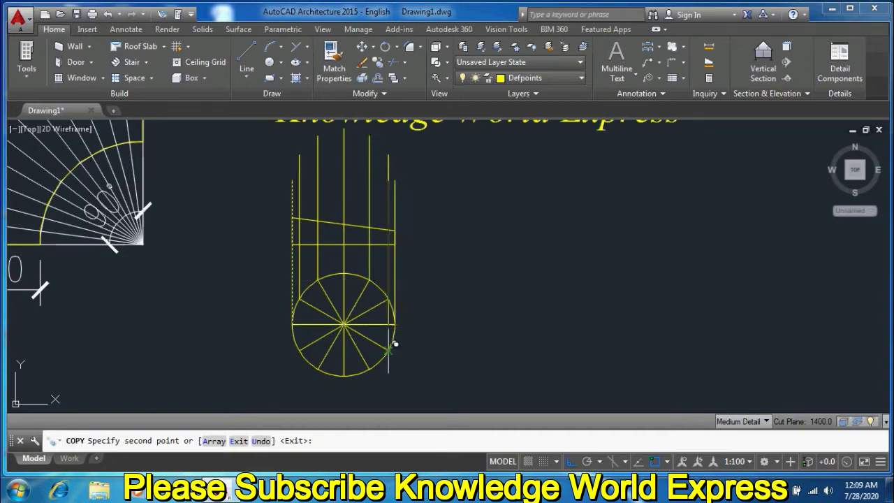
{"action": "scroll", "coordinate": [394, 343], "scroll_direction": "up", "scroll_amount": 4}
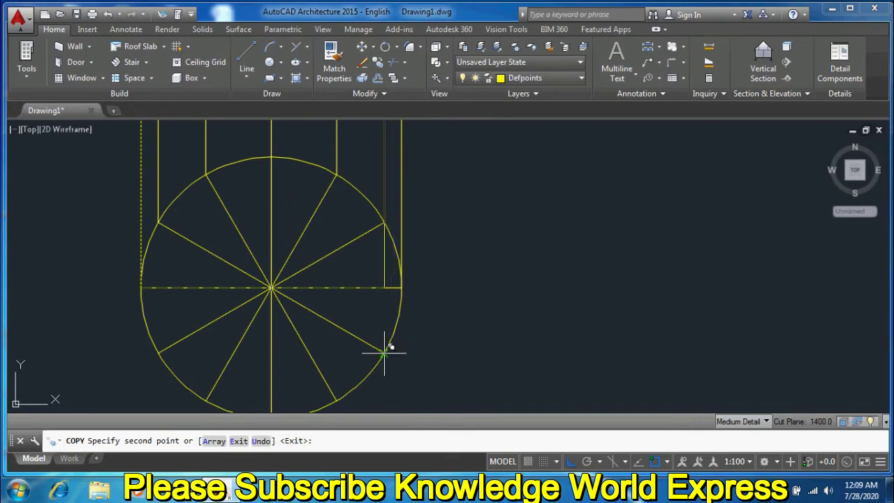
{"action": "scroll", "coordinate": [385, 277], "scroll_direction": "down", "scroll_amount": 2}
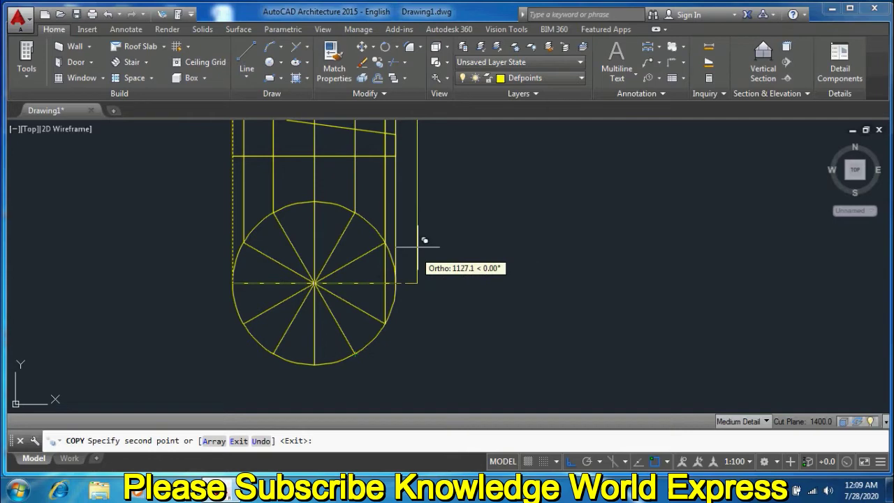
{"action": "middle_click_drag", "start_coordinate": [423, 237], "coordinate": [463, 323]}
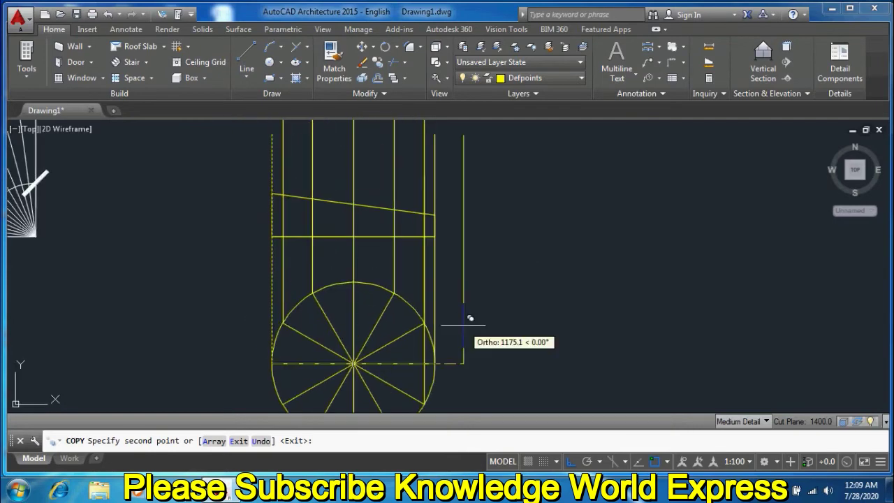
{"action": "key", "text": "Escape"}
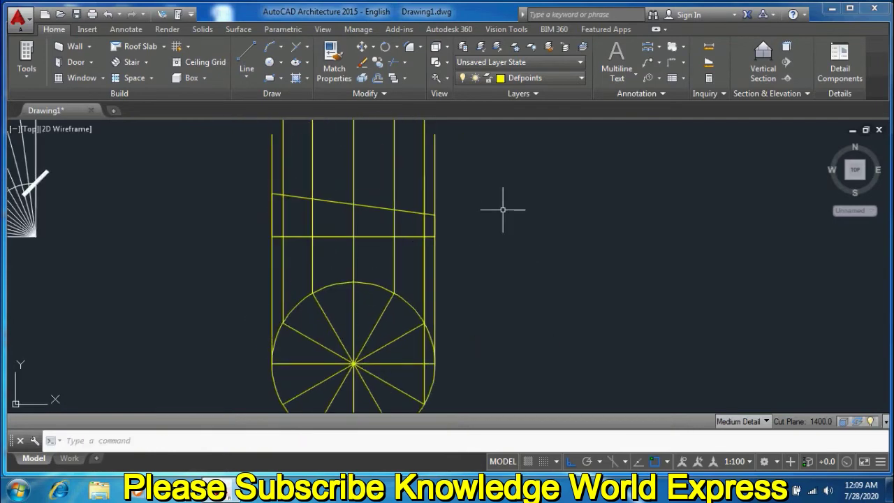
{"action": "scroll", "coordinate": [447, 228], "scroll_direction": "down", "scroll_amount": 2}
{"action": "left_click", "coordinate": [246, 55]}
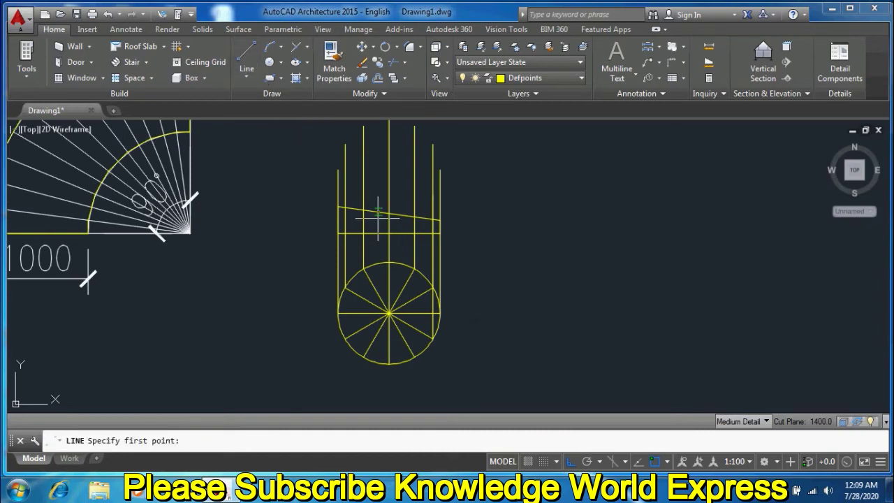
- Draw a long horizontal line right from the segment's top corner
{"action": "left_click", "coordinate": [337, 206]}
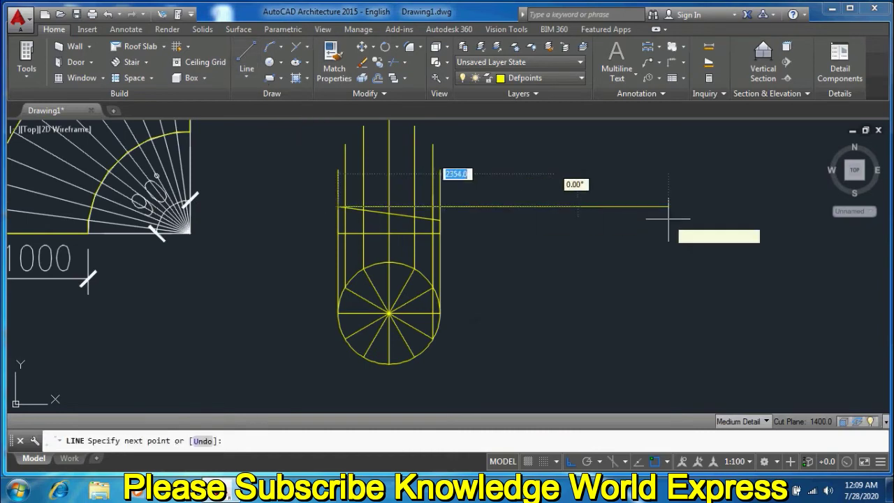
{"action": "scroll", "coordinate": [515, 235], "scroll_direction": "down", "scroll_amount": 2}
{"action": "left_click", "coordinate": [724, 230]}
{"action": "right_click", "coordinate": [711, 211]}
{"action": "left_click", "coordinate": [726, 218]}
{"action": "scroll", "coordinate": [314, 226], "scroll_direction": "up", "scroll_amount": 1}
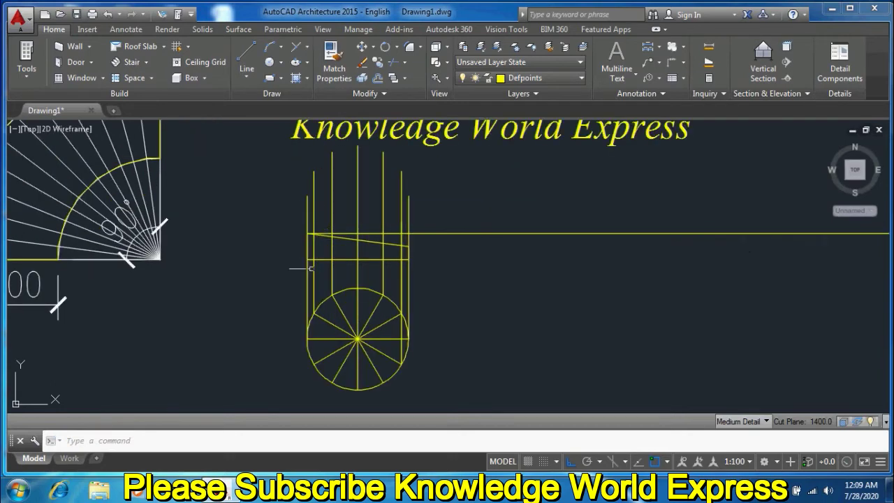
- Draw a second long horizontal line right from the segment's lower corner
{"action": "left_click", "coordinate": [247, 56]}
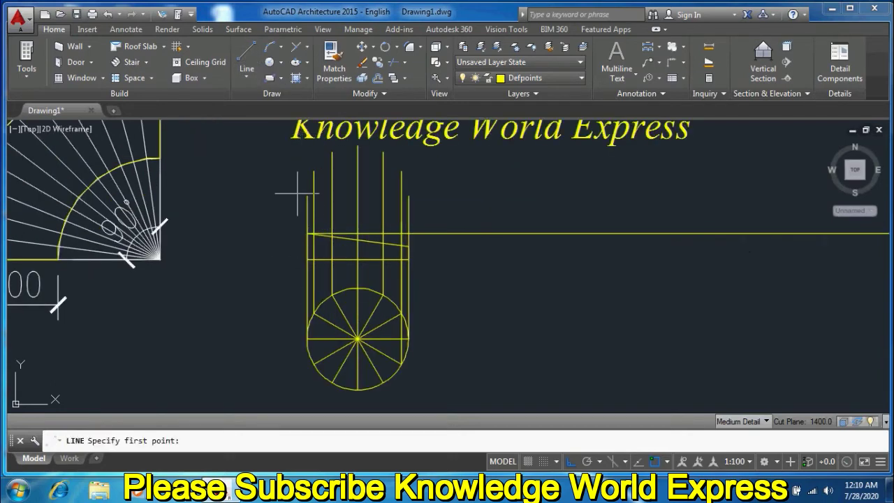
{"action": "left_click", "coordinate": [306, 260]}
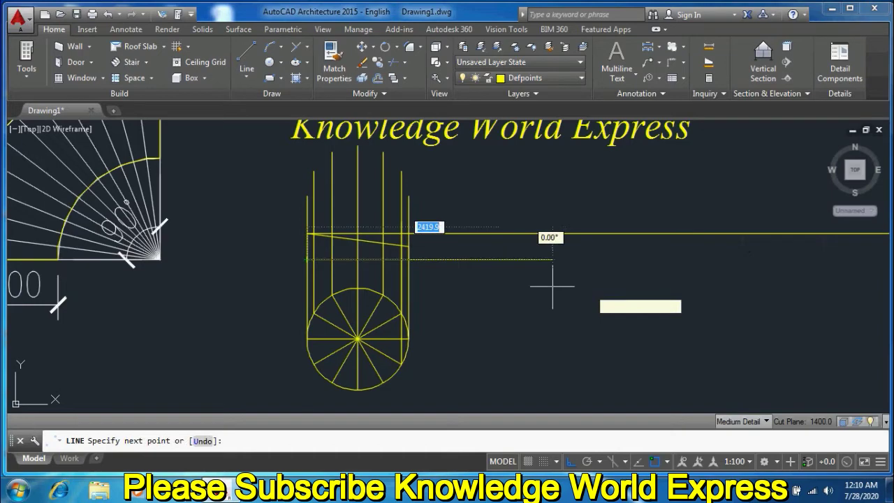
{"action": "middle_click_drag", "start_coordinate": [670, 300], "coordinate": [386, 315]}
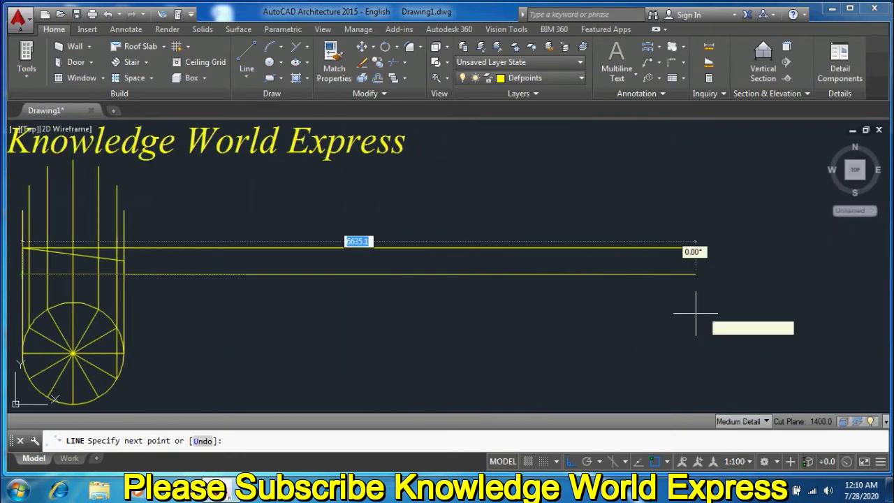
{"action": "left_click", "coordinate": [709, 306]}
{"action": "right_click", "coordinate": [710, 308]}
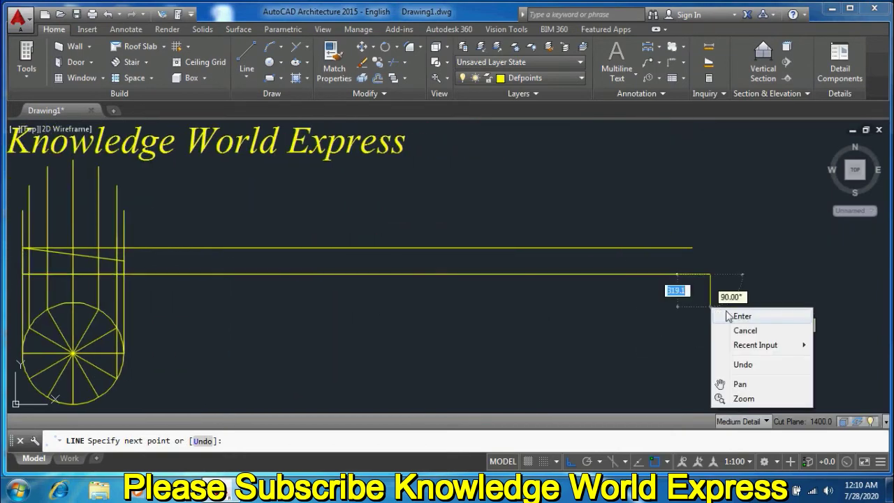
{"action": "left_click", "coordinate": [741, 318]}
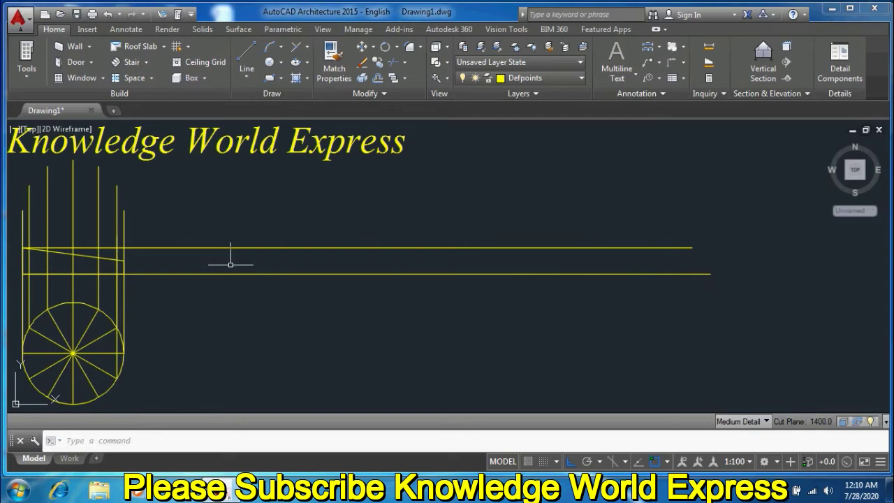
{"action": "mouse_move", "coordinate": [220, 274]}
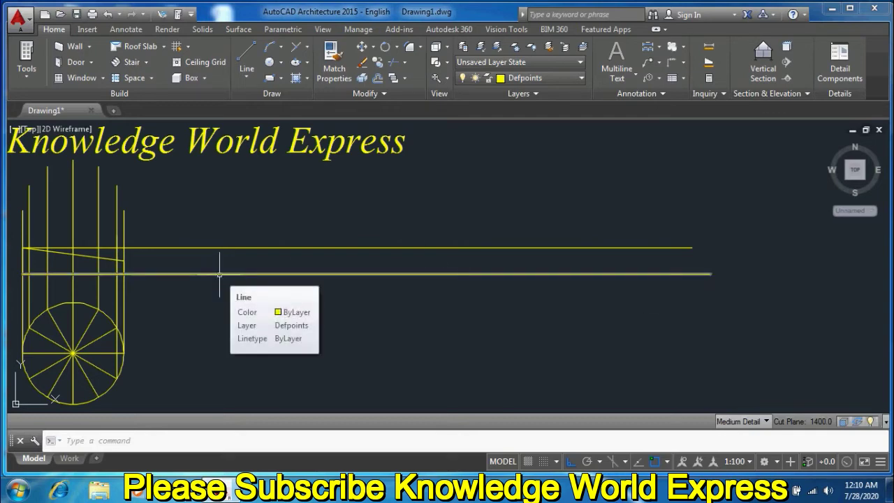
- Check the 3140 circumference in the Excel spreadsheet, then minimize it
{"action": "key", "text": "alt+Tab"}
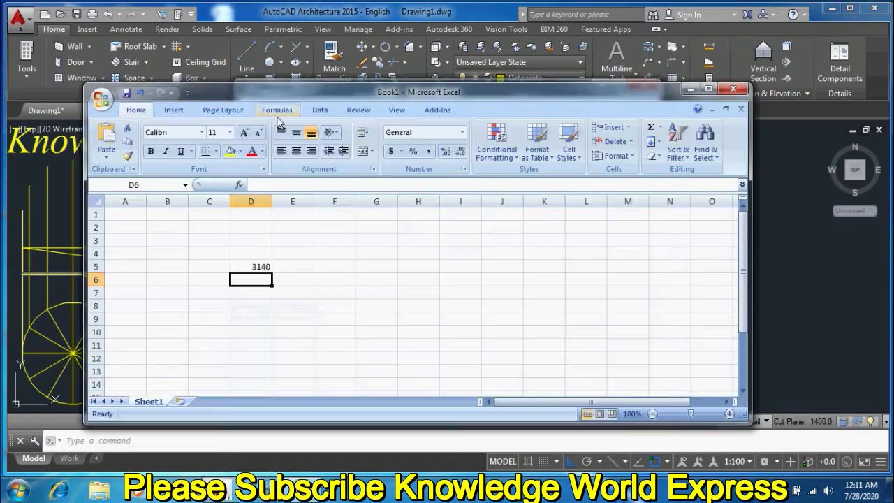
{"action": "left_click", "coordinate": [688, 89]}
{"action": "scroll", "coordinate": [412, 249], "scroll_direction": "up", "scroll_amount": 3}
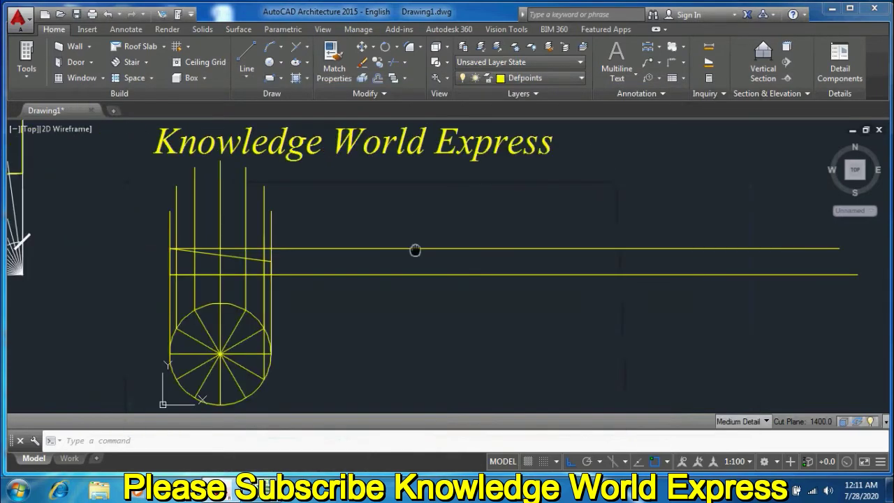
{"action": "left_click", "coordinate": [249, 64]}
- Draw a vertical line perpendicular between the lower and upper horizontal lines
{"action": "left_click", "coordinate": [371, 275]}
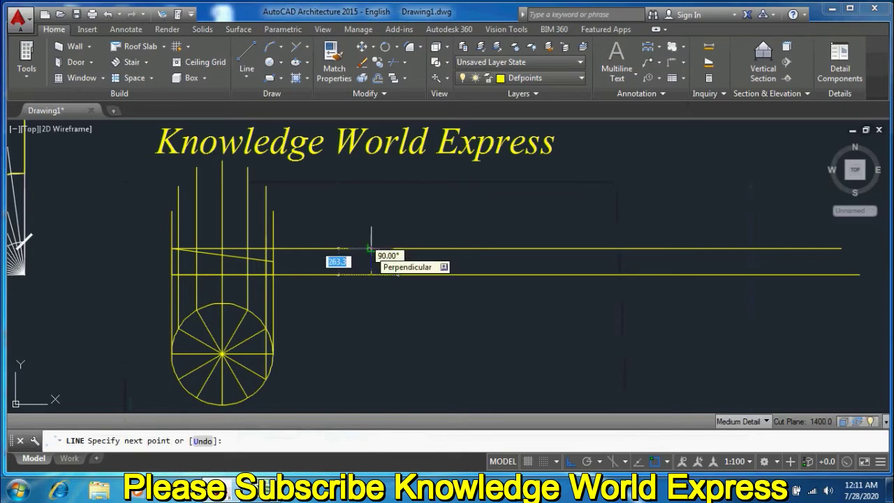
{"action": "left_click", "coordinate": [370, 249]}
{"action": "right_click", "coordinate": [370, 248]}
{"action": "left_click", "coordinate": [395, 259]}
{"action": "scroll", "coordinate": [290, 259], "scroll_direction": "up", "scroll_amount": 2}
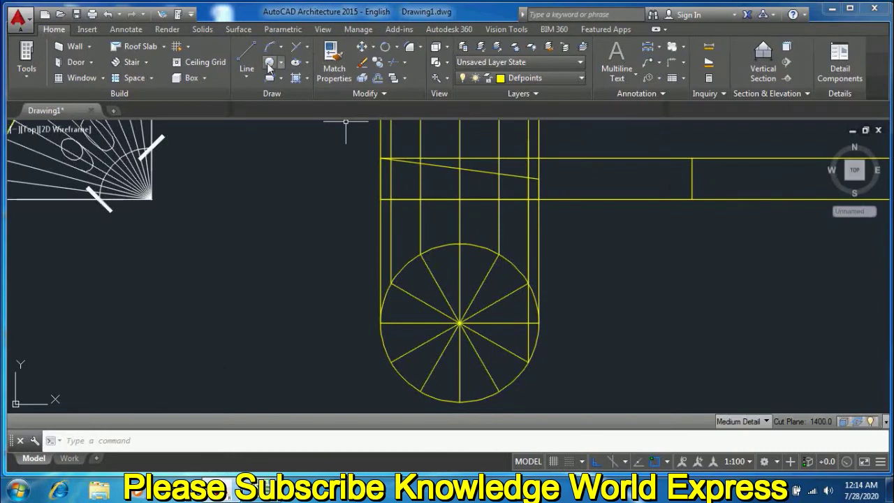
- Draw a helper circle sized to one circle division
{"action": "left_click", "coordinate": [268, 64]}
{"action": "scroll", "coordinate": [400, 295], "scroll_direction": "up", "scroll_amount": 4}
{"action": "left_click", "coordinate": [376, 263]}
{"action": "left_click", "coordinate": [451, 187]}
{"action": "left_click", "coordinate": [423, 164]}
{"action": "left_click", "coordinate": [382, 183]}
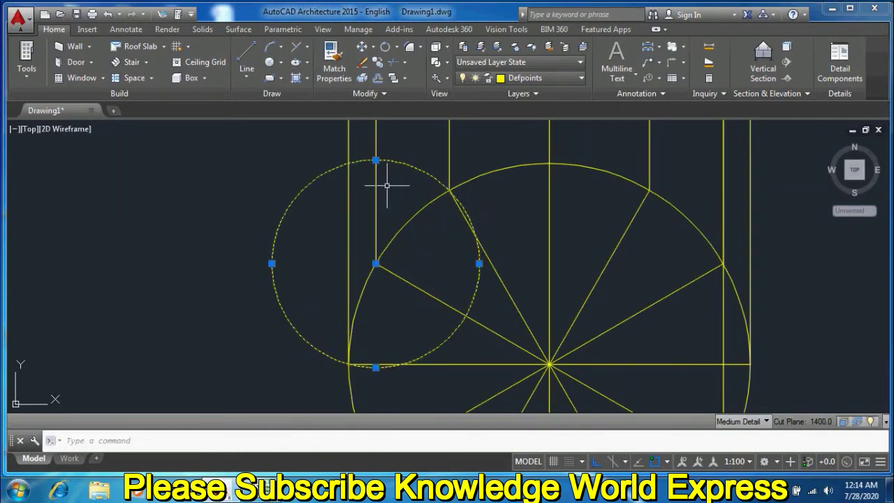
- Move the helper circle onto the stretch-out's vertical line
{"action": "left_click", "coordinate": [384, 63]}
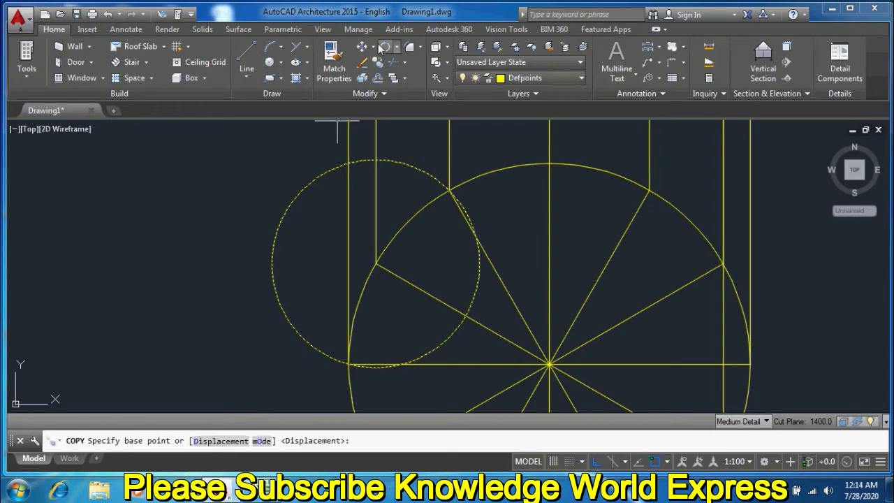
{"action": "left_click", "coordinate": [362, 47]}
{"action": "left_click", "coordinate": [405, 167]}
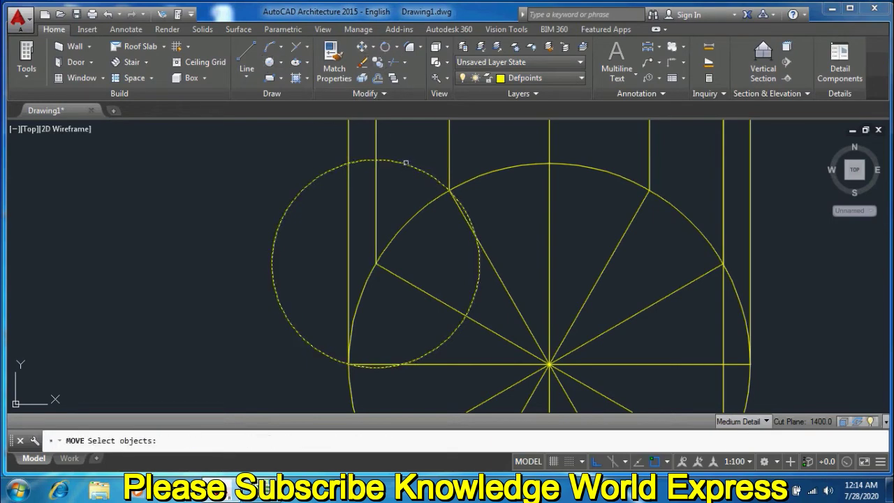
{"action": "key", "text": "Return"}
{"action": "left_click", "coordinate": [375, 263]}
{"action": "scroll", "coordinate": [446, 234], "scroll_direction": "down", "scroll_amount": 3}
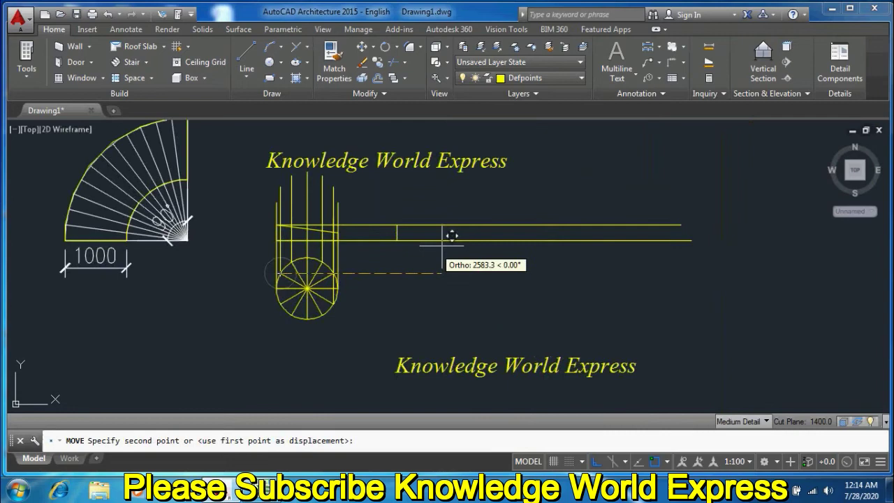
{"action": "scroll", "coordinate": [397, 224], "scroll_direction": "up", "scroll_amount": 2}
{"action": "left_click", "coordinate": [366, 246]}
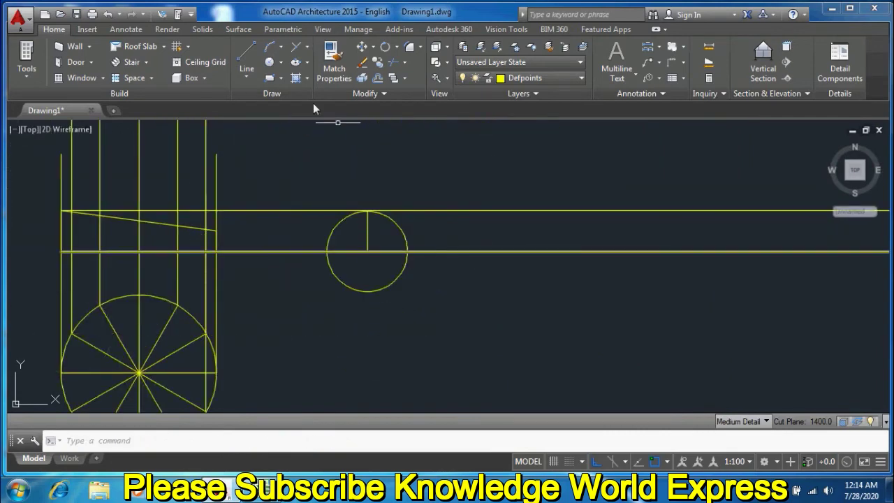
- Draw a vertical line at the circle's edge between the horizontals, then erase the circle
{"action": "left_click", "coordinate": [259, 61]}
{"action": "left_click", "coordinate": [407, 252]}
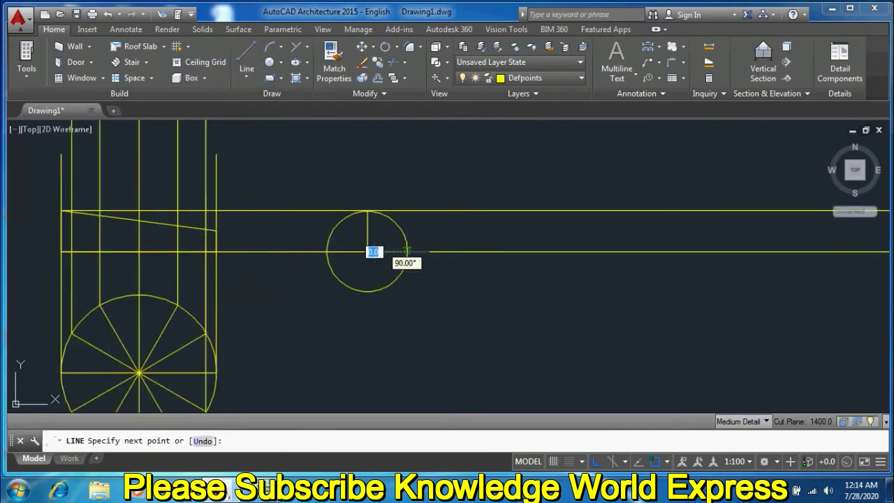
{"action": "right_click", "coordinate": [408, 212]}
{"action": "left_click", "coordinate": [437, 222]}
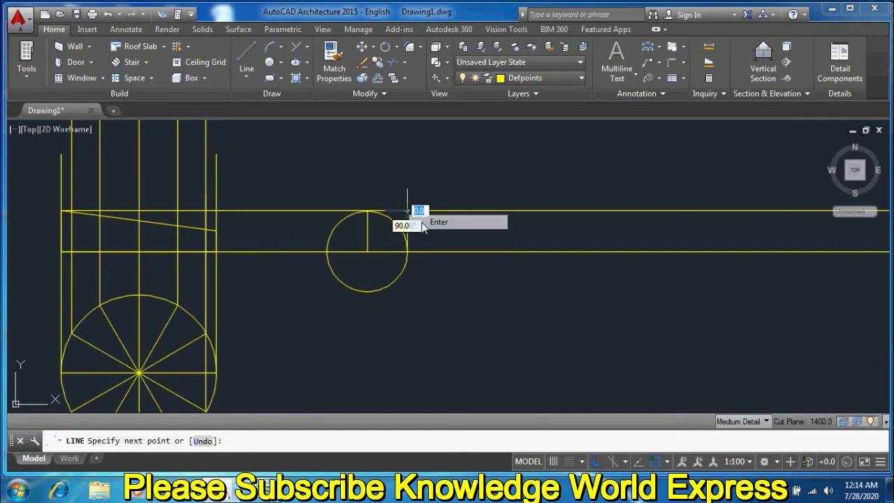
{"action": "key", "text": "Delete"}
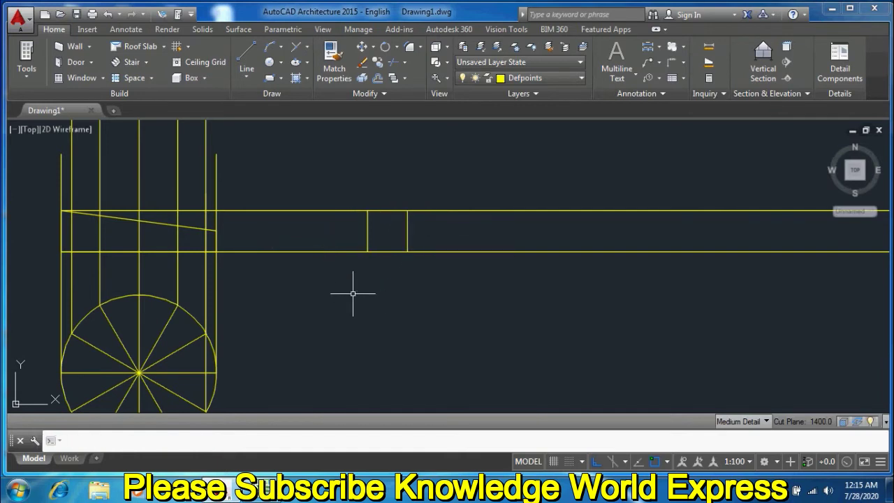
{"action": "left_click", "coordinate": [362, 50]}
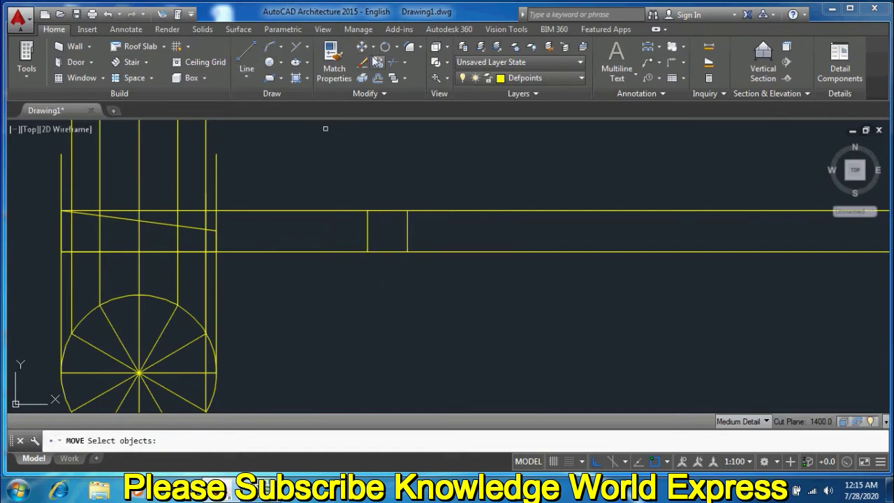
- Copy the vertical division line along the strip at equal division spacing
{"action": "left_click", "coordinate": [378, 63]}
{"action": "key", "text": "Return"}
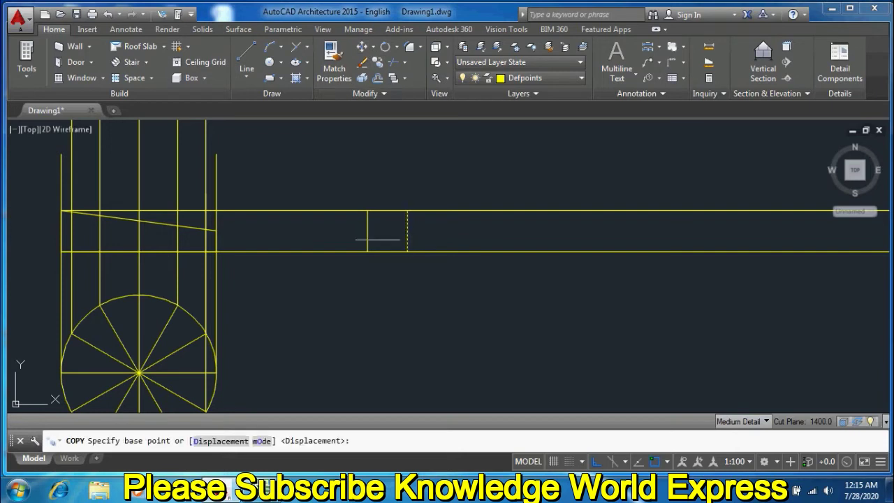
{"action": "left_click", "coordinate": [368, 252]}
{"action": "left_click", "coordinate": [407, 251]}
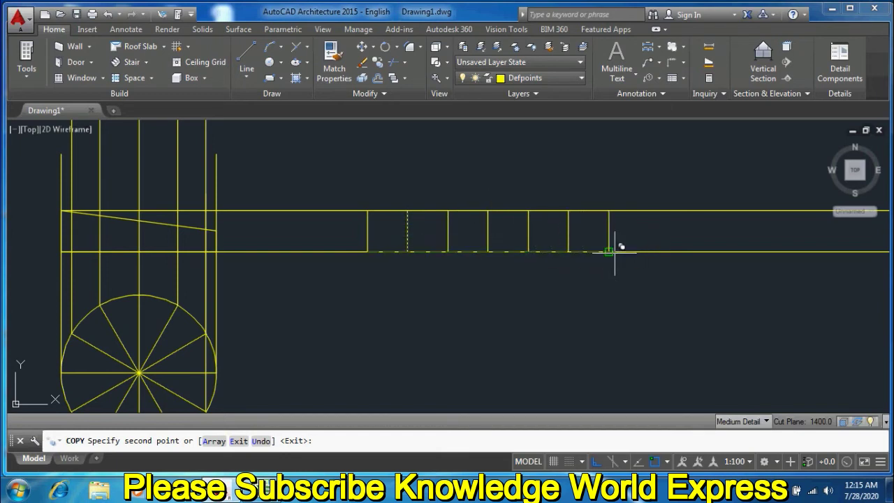
{"action": "left_click", "coordinate": [649, 252]}
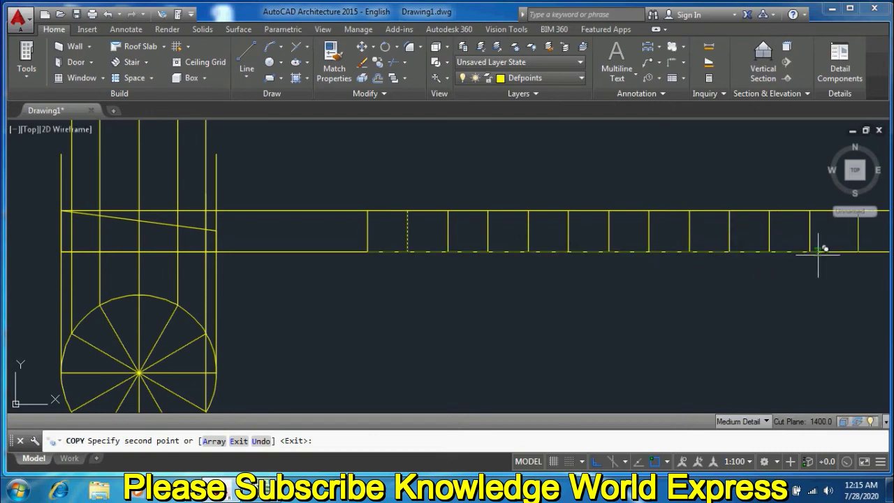
{"action": "key", "text": "Return"}
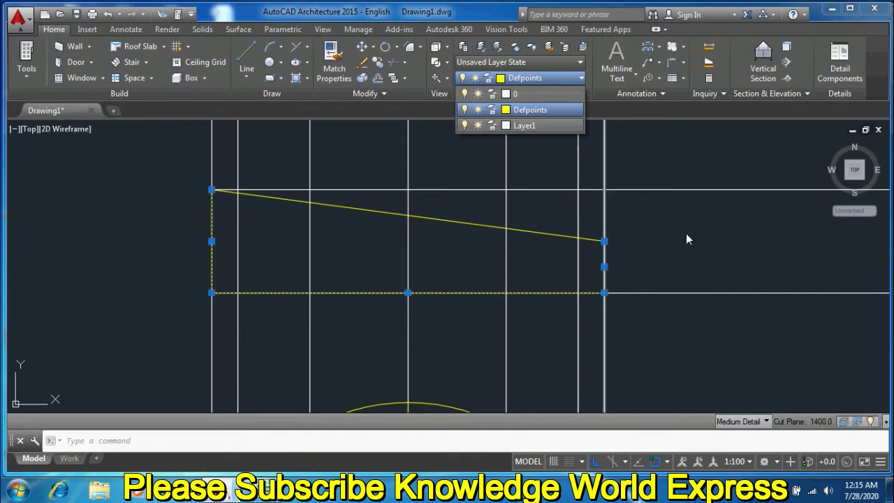
- Select the stretch-out strip's long top line
{"action": "scroll", "coordinate": [459, 233], "scroll_direction": "down", "scroll_amount": 4}
{"action": "middle_click_drag", "start_coordinate": [648, 262], "coordinate": [471, 245]}
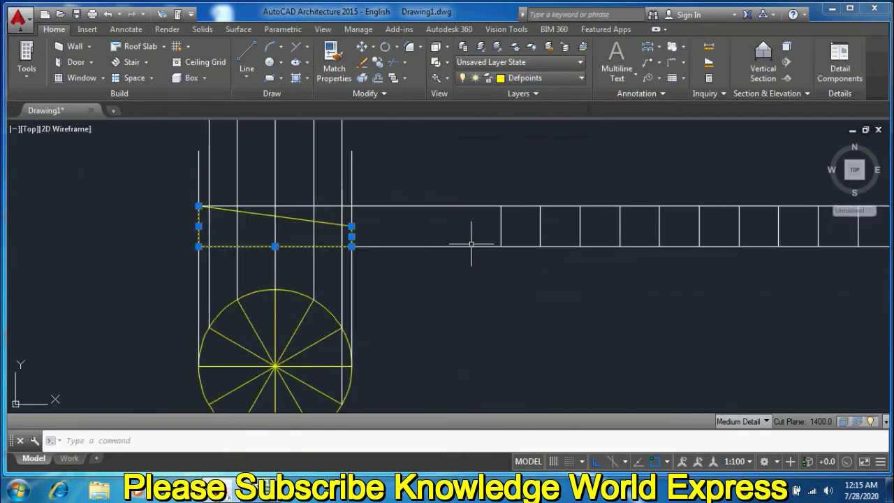
{"action": "left_click", "coordinate": [440, 195]}
{"action": "left_click", "coordinate": [429, 225]}
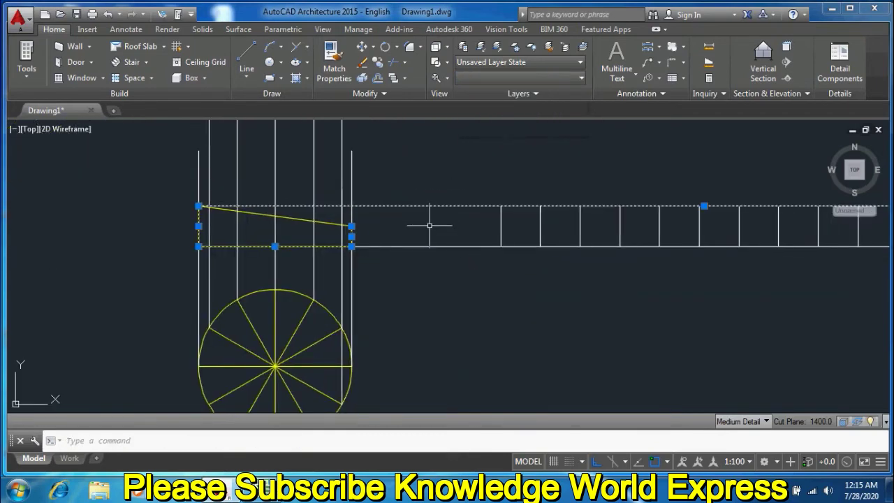
{"action": "key", "text": "Escape"}
{"action": "left_click", "coordinate": [404, 196]}
{"action": "left_click", "coordinate": [362, 233]}
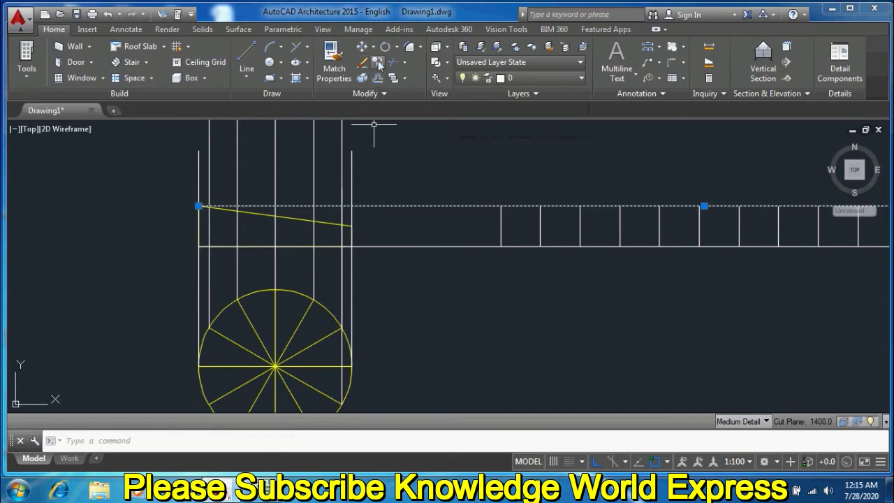
- Copy the top line from its left end to the slanted line's intersection and to its end
{"action": "left_click", "coordinate": [377, 62]}
{"action": "scroll", "coordinate": [193, 206], "scroll_direction": "up", "scroll_amount": 4}
{"action": "left_click", "coordinate": [187, 208]}
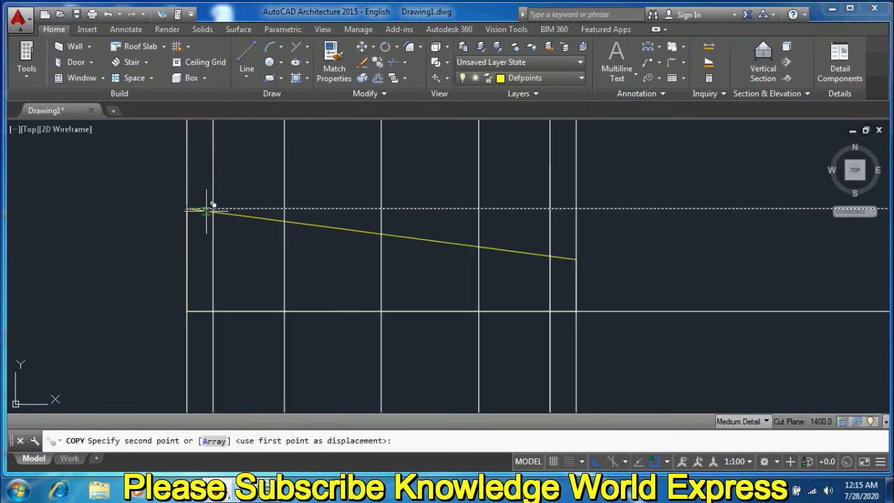
{"action": "left_click", "coordinate": [230, 212]}
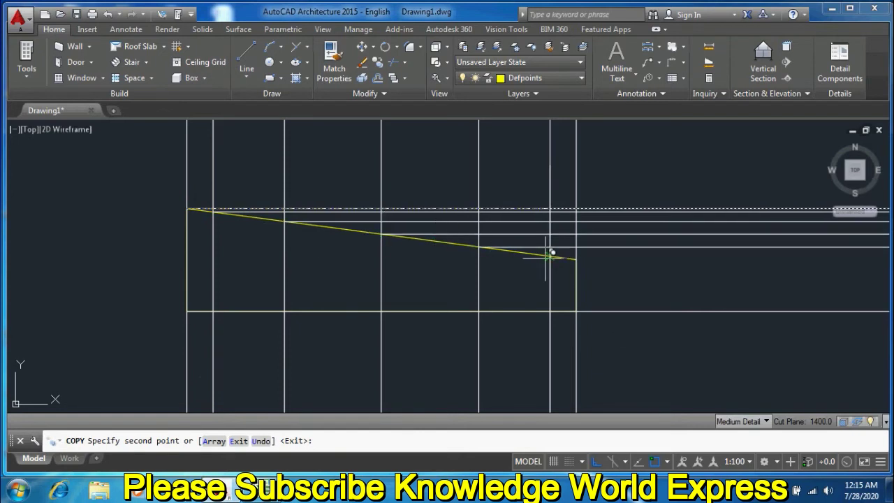
{"action": "left_click", "coordinate": [576, 259]}
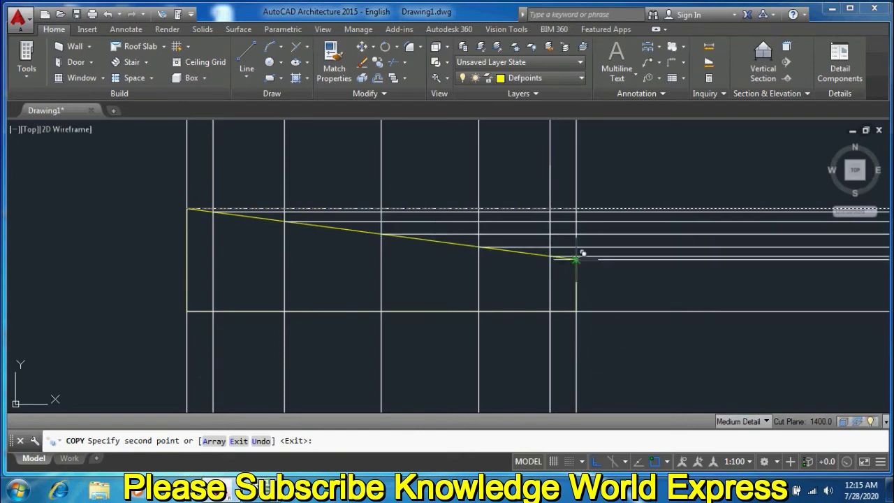
{"action": "key", "text": "Escape"}
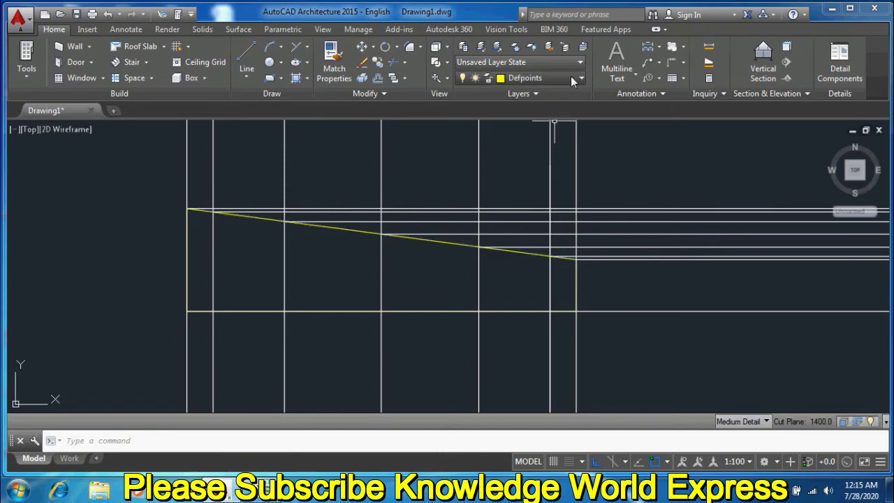
- Keep Defpoints as the current layer
{"action": "left_click", "coordinate": [569, 77]}
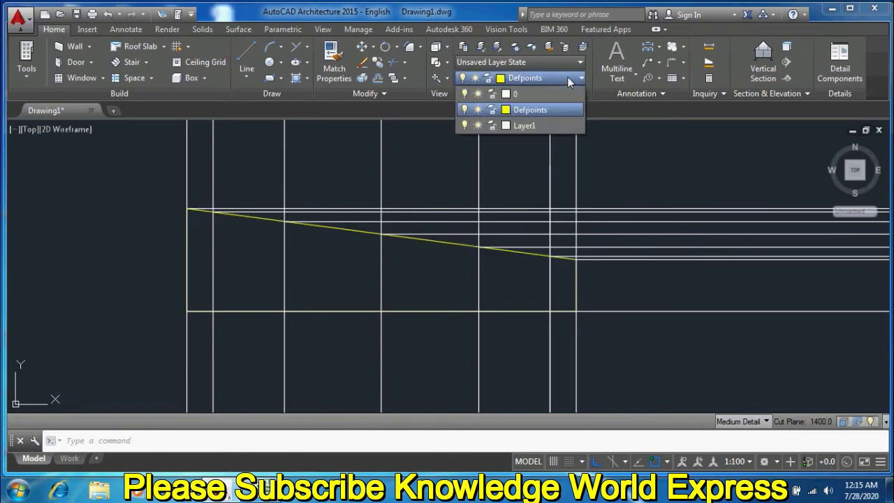
{"action": "left_click", "coordinate": [548, 110]}
{"action": "middle_click_drag", "start_coordinate": [515, 238], "coordinate": [342, 240]}
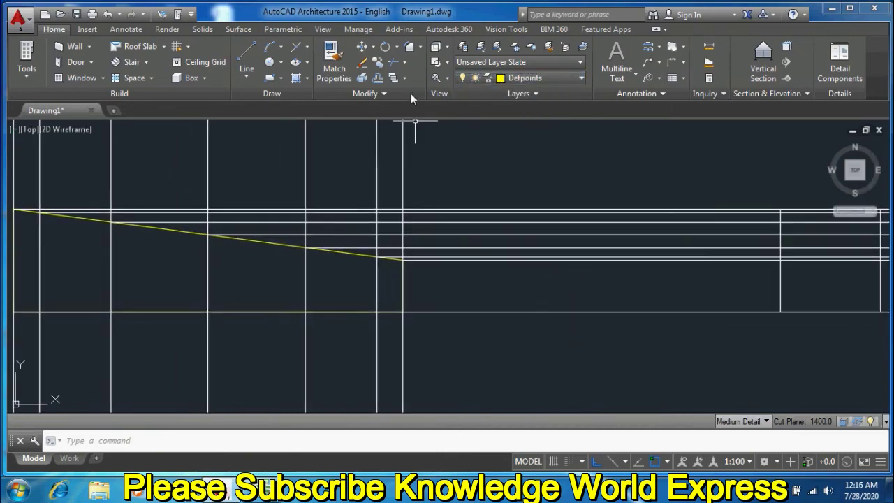
{"action": "left_click", "coordinate": [247, 57]}
{"action": "scroll", "coordinate": [542, 268], "scroll_direction": "down", "scroll_amount": 3}
- Start the cut-edge line at the first grid intersection and run it through the next division intersections
{"action": "scroll", "coordinate": [670, 279], "scroll_direction": "up", "scroll_amount": 5}
{"action": "scroll", "coordinate": [696, 270], "scroll_direction": "down", "scroll_amount": 2}
{"action": "scroll", "coordinate": [363, 235], "scroll_direction": "up", "scroll_amount": 2}
{"action": "scroll", "coordinate": [363, 235], "scroll_direction": "down", "scroll_amount": 2}
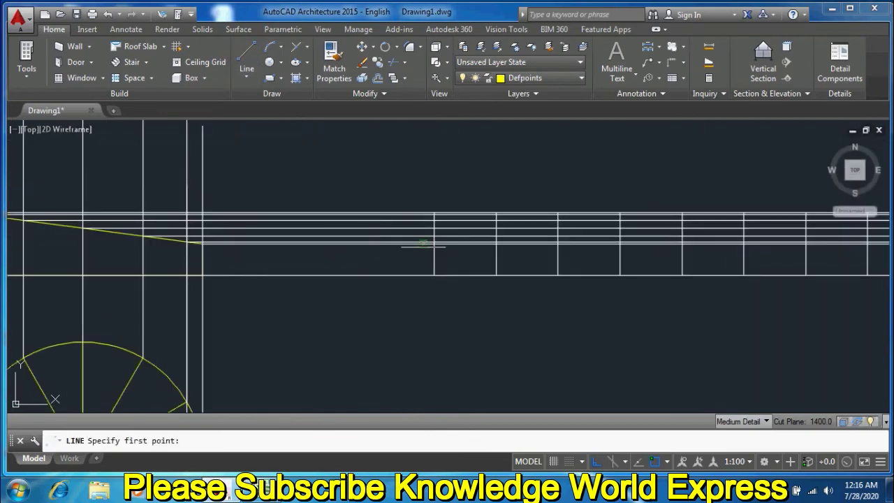
{"action": "scroll", "coordinate": [441, 240], "scroll_direction": "up", "scroll_amount": 2}
{"action": "left_click", "coordinate": [421, 246]}
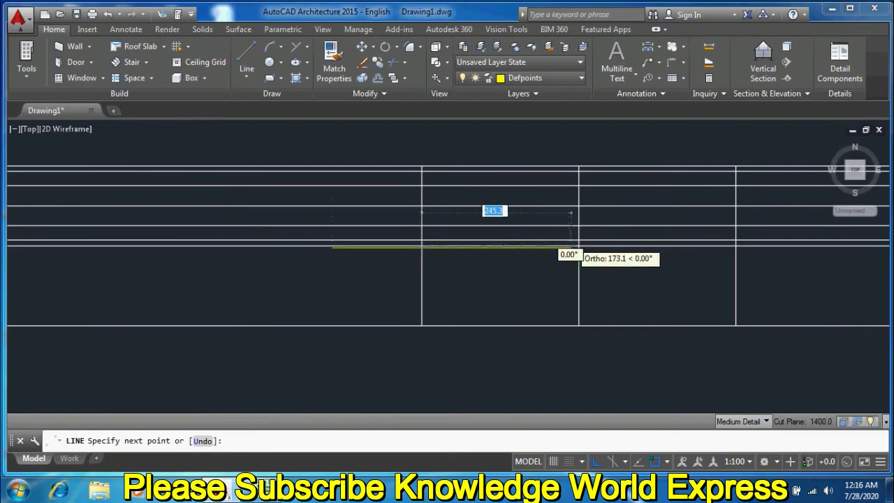
{"action": "scroll", "coordinate": [572, 247], "scroll_direction": "up", "scroll_amount": 2}
{"action": "scroll", "coordinate": [584, 240], "scroll_direction": "up", "scroll_amount": 2}
{"action": "left_click", "coordinate": [349, 259]}
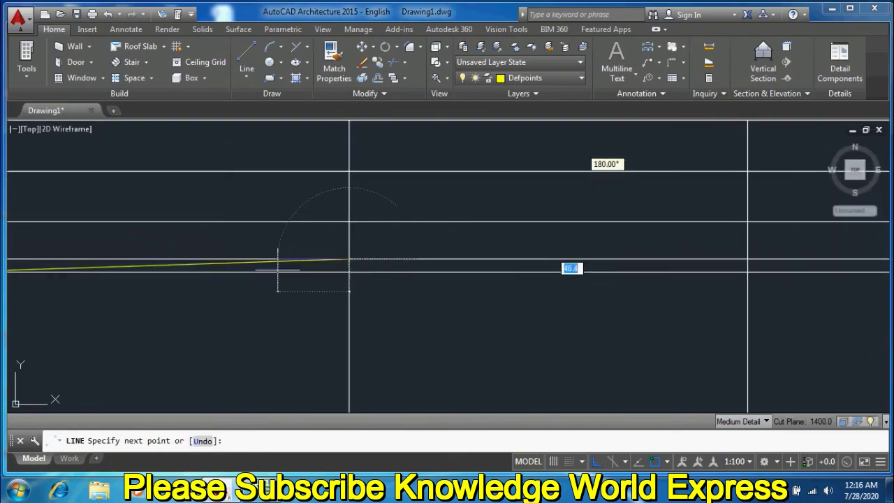
{"action": "key", "text": "F8"}
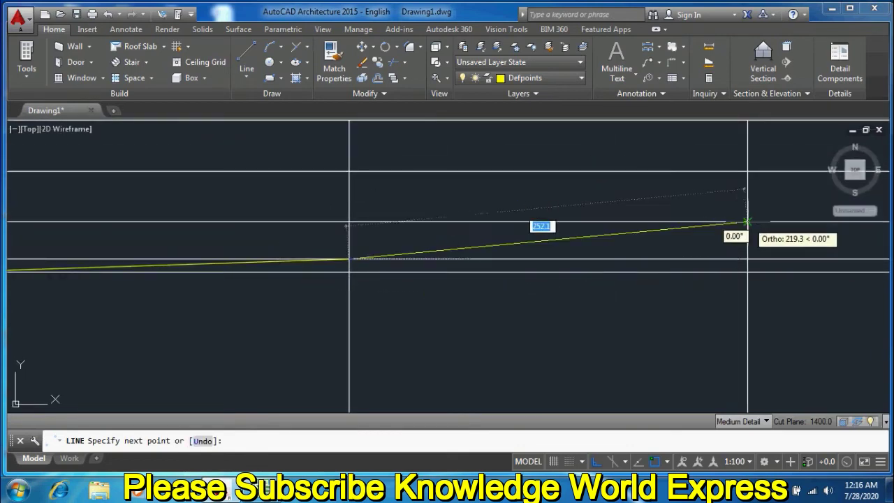
{"action": "left_click", "coordinate": [745, 222]}
{"action": "middle_click_drag", "start_coordinate": [746, 223], "coordinate": [728, 230]}
{"action": "scroll", "coordinate": [728, 230], "scroll_direction": "down", "scroll_amount": 2}
{"action": "scroll", "coordinate": [728, 230], "scroll_direction": "down", "scroll_amount": 2}
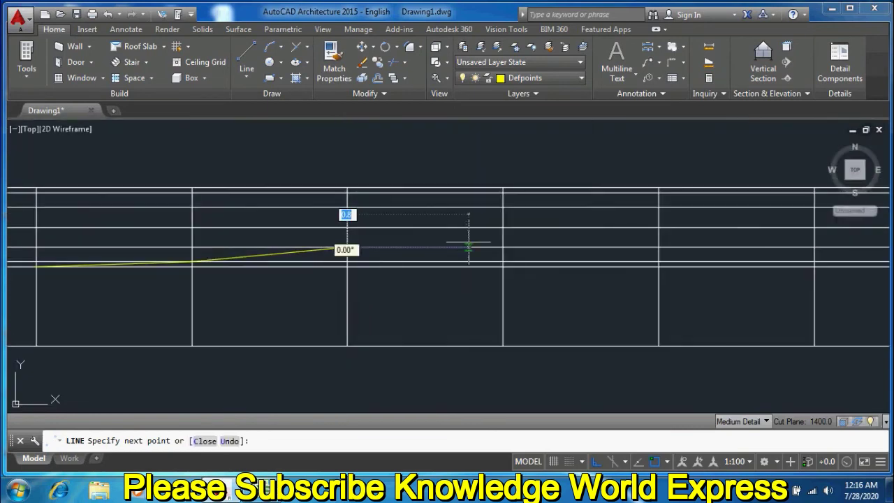
{"action": "left_click", "coordinate": [503, 227]}
{"action": "left_click", "coordinate": [658, 207]}
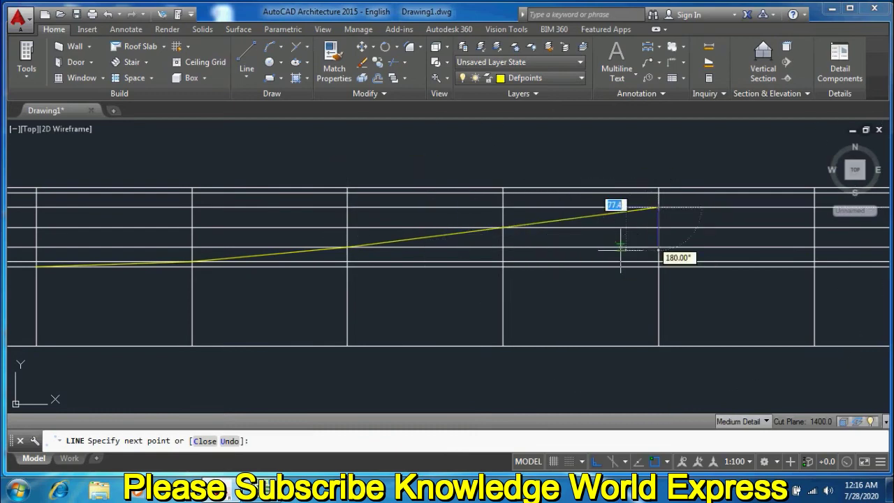
{"action": "mouse_move", "coordinate": [668, 232]}
{"action": "middle_mouse_down"}
{"action": "mouse_move", "coordinate": [375, 276]}
{"action": "mouse_move", "coordinate": [480, 277]}
{"action": "middle_mouse_up"}
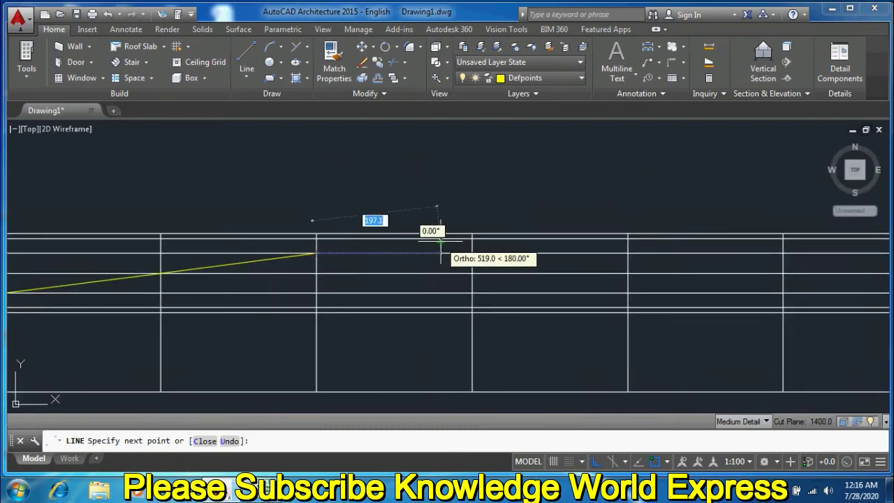
{"action": "left_click", "coordinate": [472, 239]}
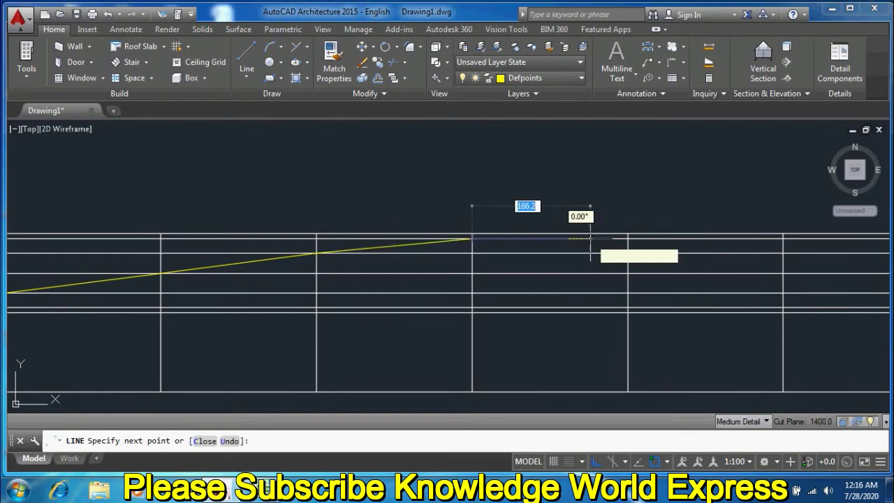
{"action": "left_click", "coordinate": [627, 234]}
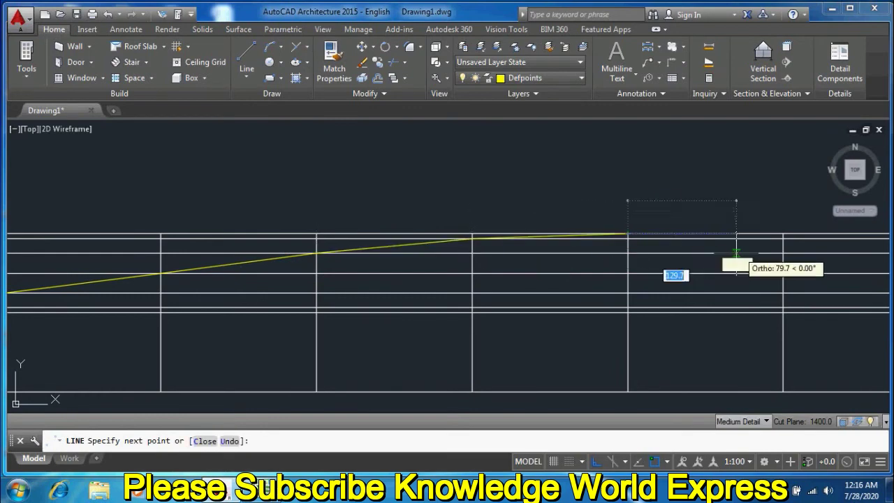
{"action": "left_click", "coordinate": [782, 238]}
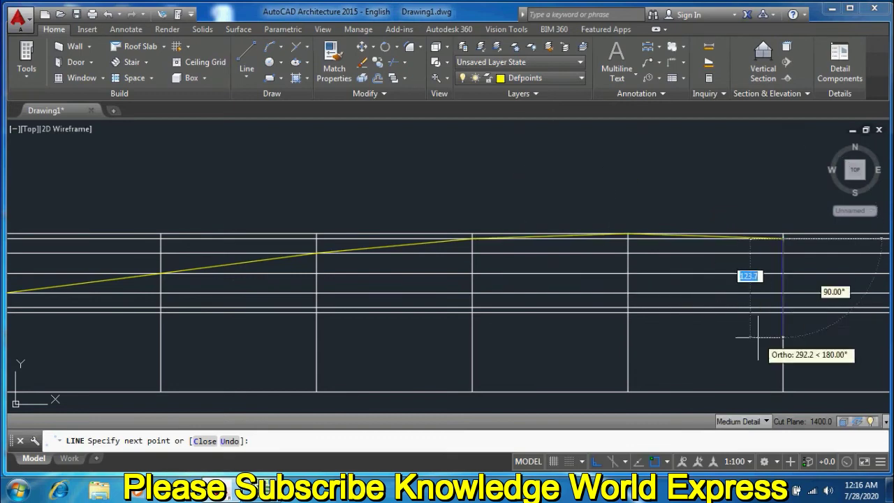
{"action": "middle_click_drag", "start_coordinate": [586, 335], "coordinate": [600, 311]}
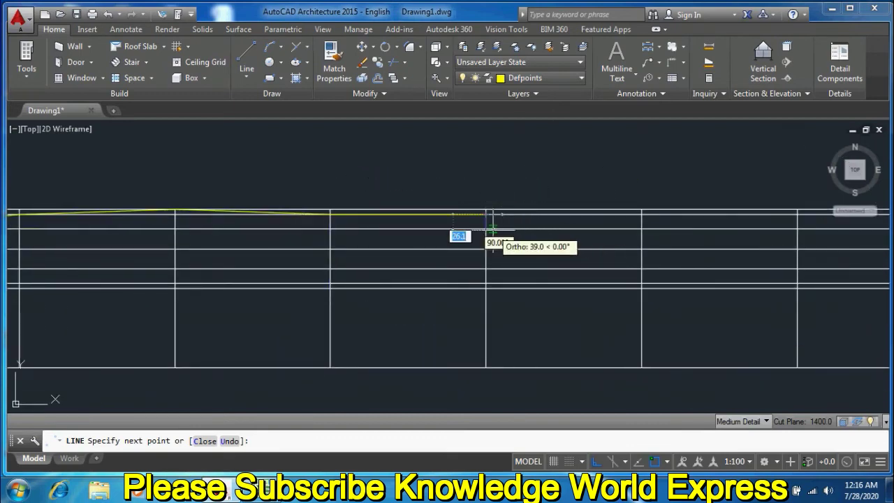
- Undo the misplaced segment and continue the cut edge to the strip's last division line
{"action": "key", "text": "u"}
{"action": "key", "text": "Return"}
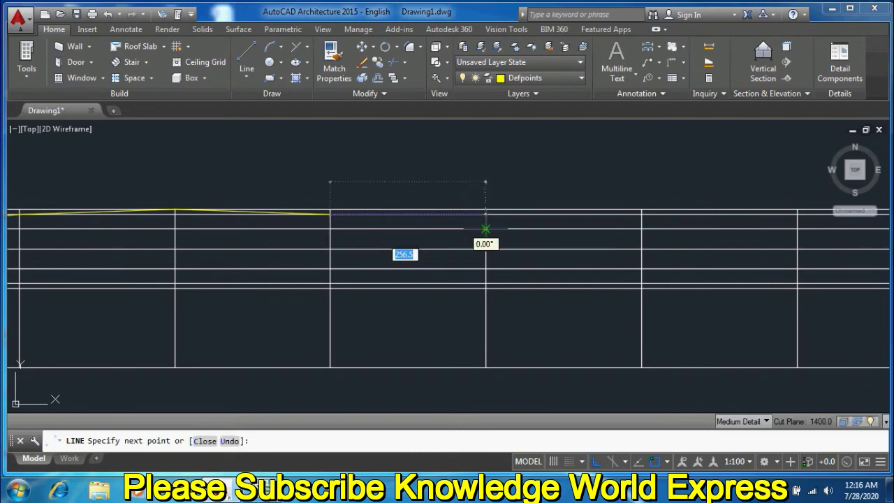
{"action": "left_click", "coordinate": [485, 229]}
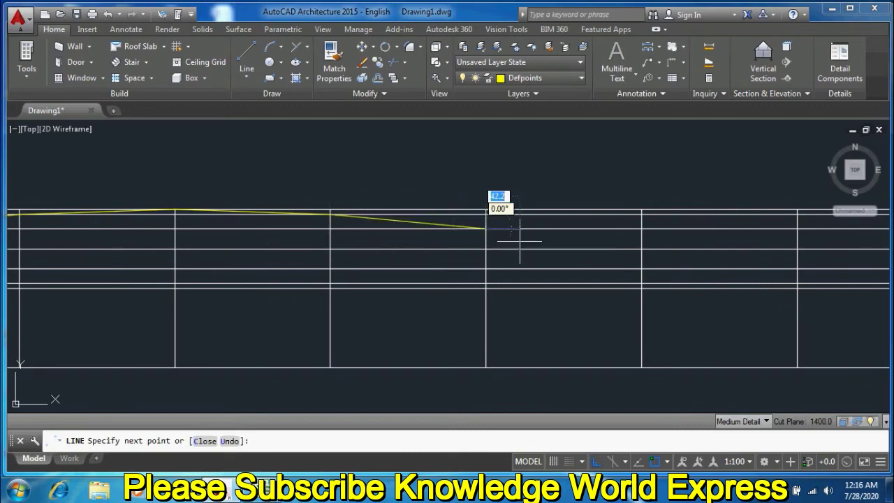
{"action": "left_click", "coordinate": [641, 249]}
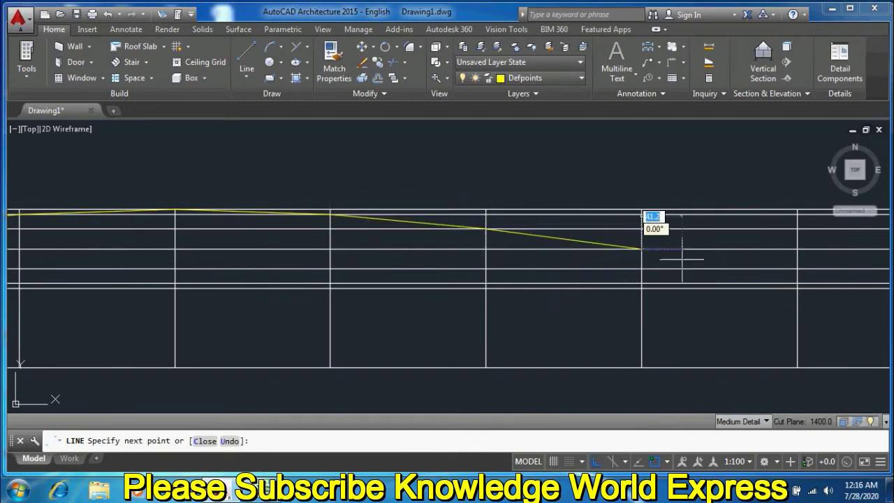
{"action": "left_click", "coordinate": [796, 267]}
{"action": "middle_click_drag", "start_coordinate": [706, 282], "coordinate": [387, 262]}
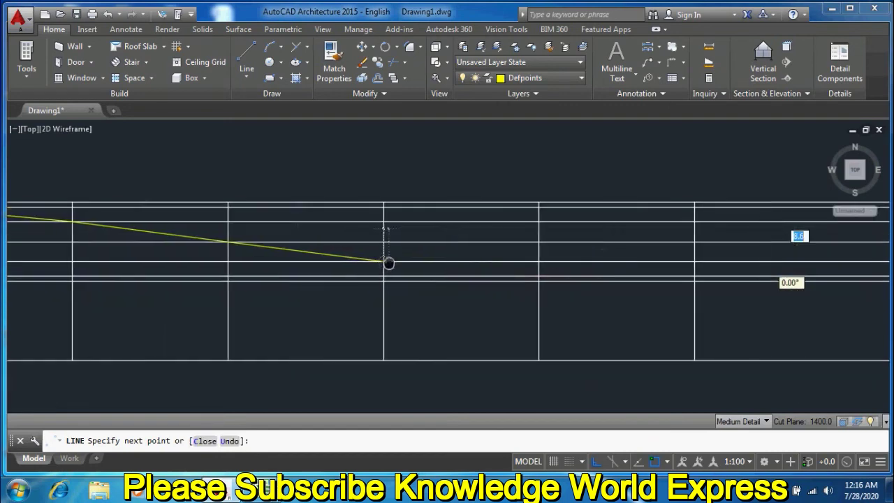
{"action": "left_click", "coordinate": [539, 276]}
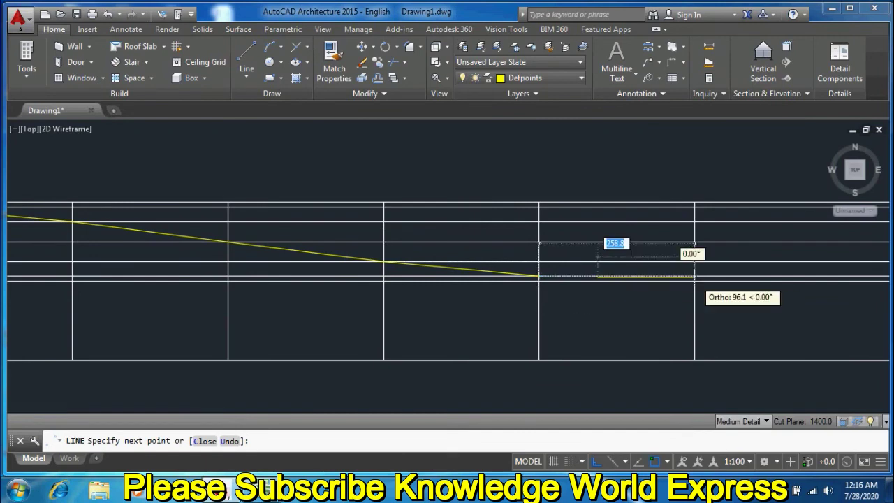
{"action": "scroll", "coordinate": [695, 280], "scroll_direction": "down", "scroll_amount": 1}
{"action": "scroll", "coordinate": [695, 281], "scroll_direction": "up", "scroll_amount": 3}
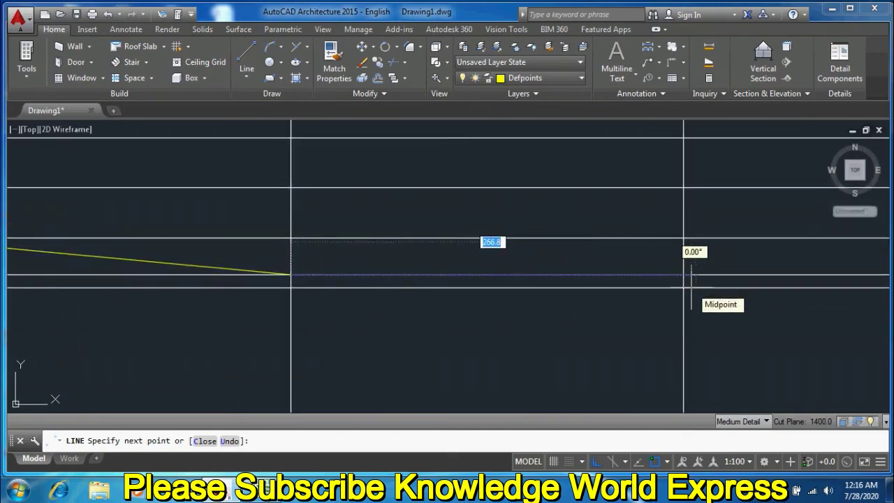
{"action": "left_click", "coordinate": [682, 287]}
{"action": "scroll", "coordinate": [683, 286], "scroll_direction": "down", "scroll_amount": 2}
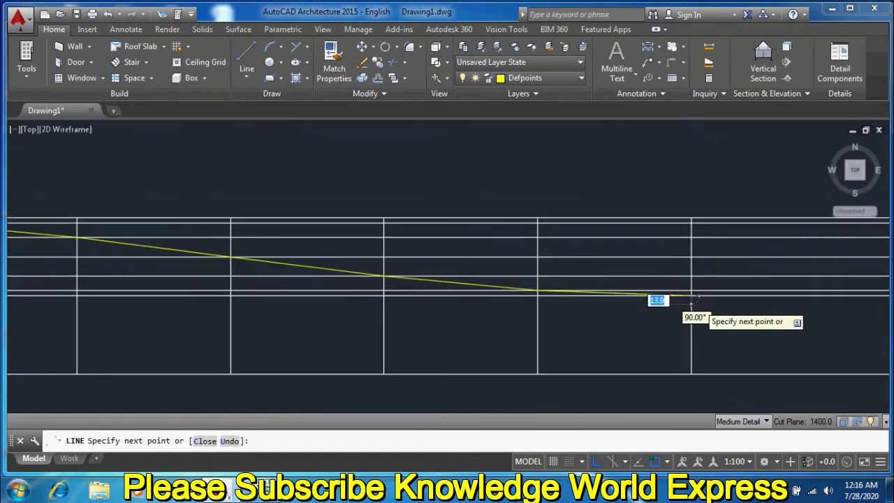
{"action": "scroll", "coordinate": [688, 289], "scroll_direction": "down", "scroll_amount": 2}
{"action": "key", "text": "Return"}
{"action": "scroll", "coordinate": [698, 305], "scroll_direction": "down", "scroll_amount": 1}
{"action": "scroll", "coordinate": [647, 256], "scroll_direction": "down", "scroll_amount": 2}
{"action": "left_click", "coordinate": [799, 235]}
- Draw a baseline along the bottom of the stretch-out from its left edge to its right end
{"action": "left_click", "coordinate": [722, 331]}
{"action": "middle_click_drag", "start_coordinate": [261, 276], "coordinate": [377, 272]}
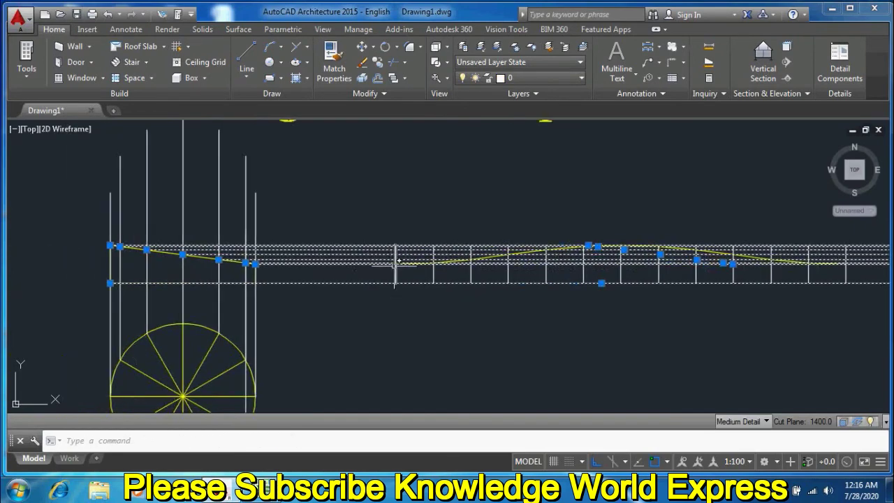
{"action": "key", "text": "Escape"}
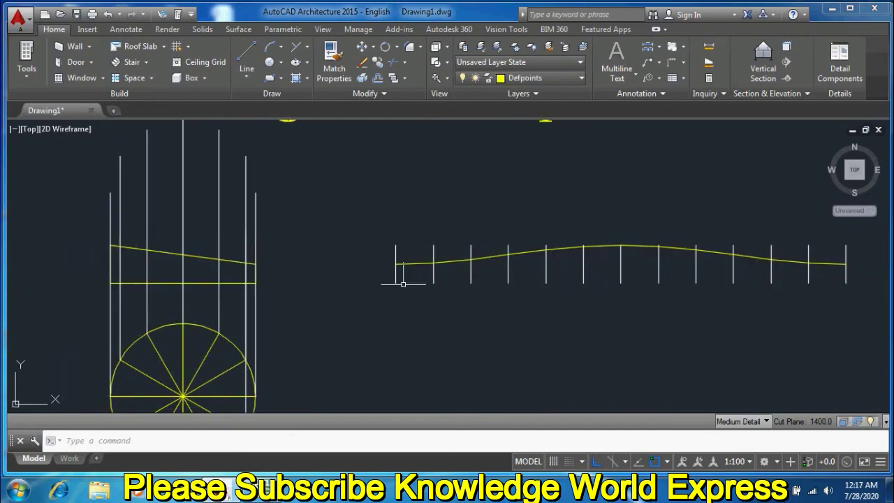
{"action": "scroll", "coordinate": [403, 283], "scroll_direction": "up", "scroll_amount": 1}
{"action": "left_click", "coordinate": [247, 56]}
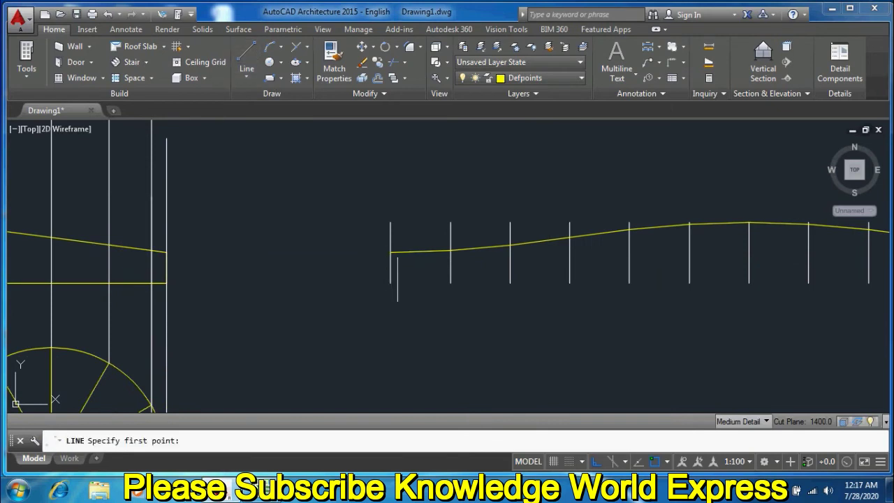
{"action": "left_click", "coordinate": [391, 252]}
{"action": "scroll", "coordinate": [391, 252], "scroll_direction": "down", "scroll_amount": 1}
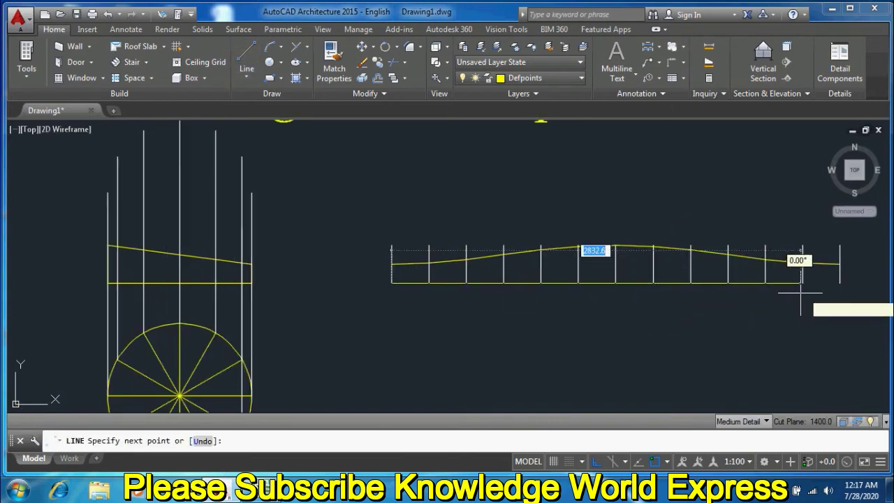
{"action": "left_click", "coordinate": [838, 282]}
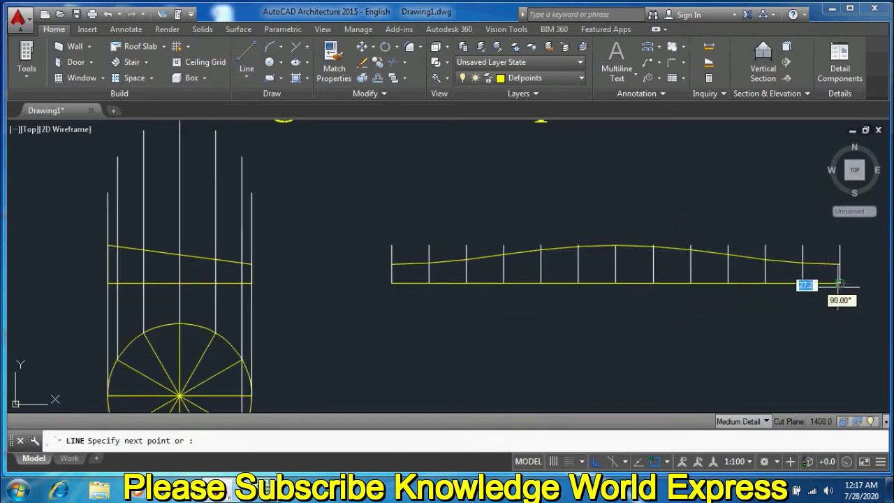
{"action": "key", "text": "Return"}
- Select the whole pattern as cutting edges and trim the first four post tops above the curve
{"action": "middle_click_drag", "start_coordinate": [651, 264], "coordinate": [573, 284]}
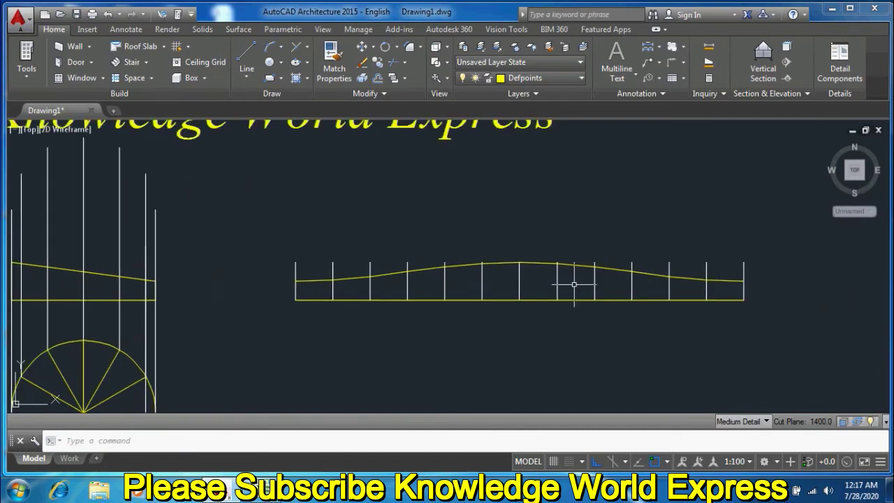
{"action": "left_click", "coordinate": [817, 229]}
{"action": "left_click", "coordinate": [259, 347]}
{"action": "type", "text": "t"}
{"action": "key", "text": "Return"}
{"action": "scroll", "coordinate": [331, 259], "scroll_direction": "up", "scroll_amount": 2}
{"action": "left_click", "coordinate": [375, 253]}
{"action": "left_click", "coordinate": [180, 325]}
{"action": "left_click", "coordinate": [447, 246]}
{"action": "left_click", "coordinate": [393, 280]}
{"action": "left_click", "coordinate": [537, 242]}
{"action": "left_click", "coordinate": [500, 279]}
{"action": "left_click", "coordinate": [633, 244]}
{"action": "left_click", "coordinate": [567, 286]}
- Trim the left-side post and the remaining post tops above the curved edge
{"action": "middle_click_drag", "start_coordinate": [759, 315], "coordinate": [590, 324]}
{"action": "scroll", "coordinate": [573, 328], "scroll_direction": "up", "scroll_amount": 4}
{"action": "left_click", "coordinate": [416, 261]}
{"action": "left_click", "coordinate": [381, 306]}
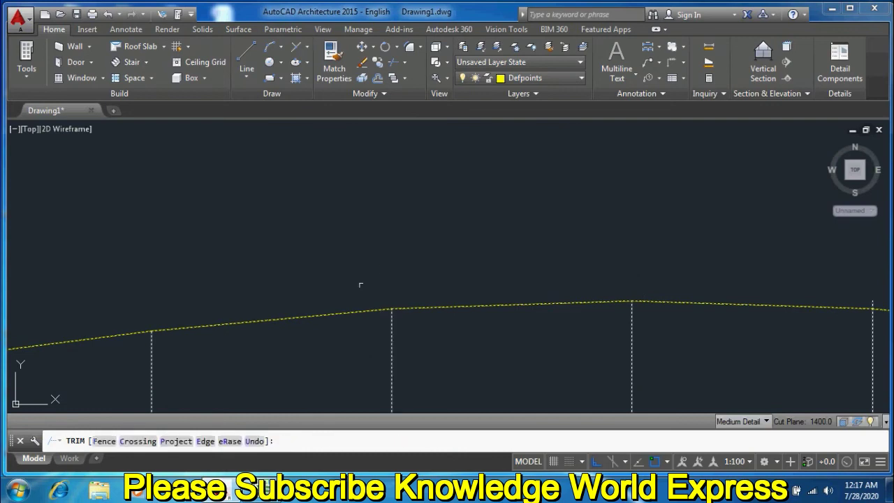
{"action": "scroll", "coordinate": [359, 285], "scroll_direction": "down", "scroll_amount": 6}
{"action": "left_click", "coordinate": [816, 267]}
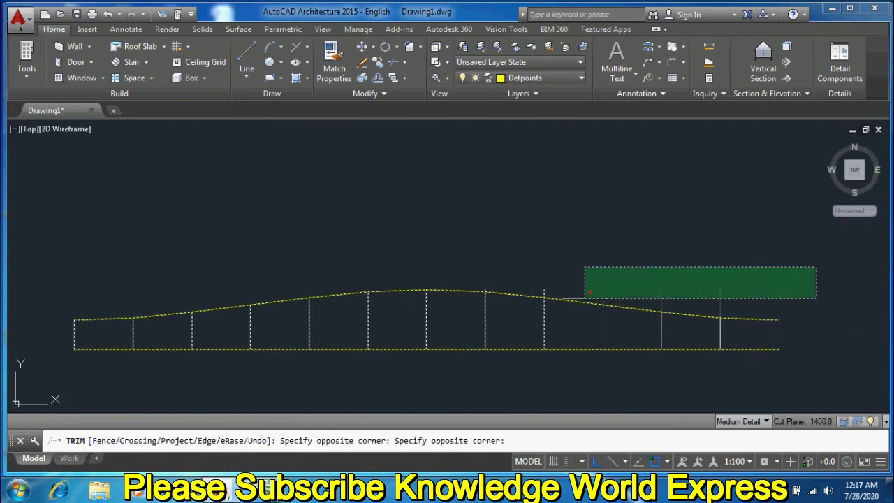
{"action": "left_click", "coordinate": [539, 291]}
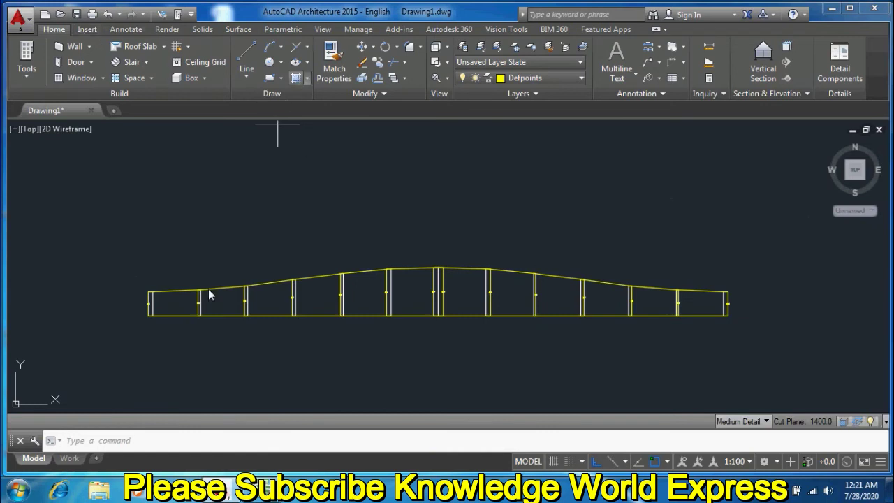
{"action": "scroll", "coordinate": [201, 286], "scroll_direction": "up", "scroll_amount": 2}
{"action": "type", "text": "h"}
{"action": "key", "text": "Return"}
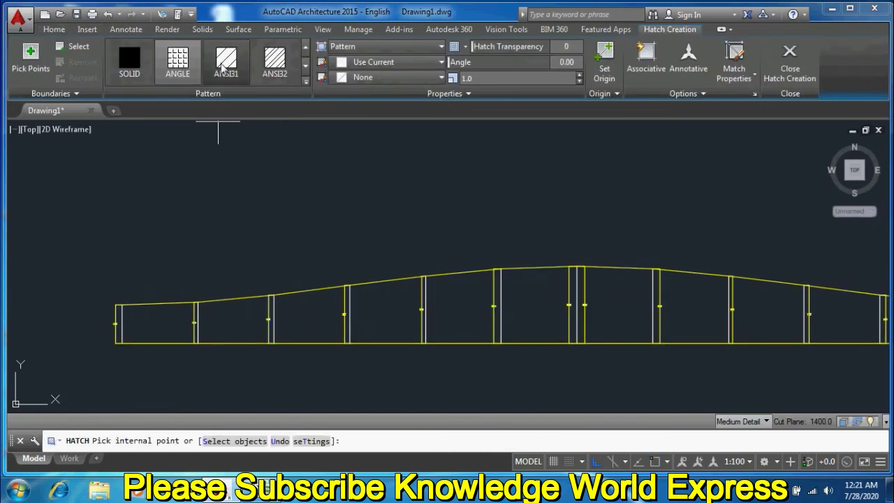
- Choose the ANSI31 pattern and pick inside the first ten bays of the stretch-out
{"action": "left_click", "coordinate": [226, 59]}
{"action": "left_click", "coordinate": [171, 322]}
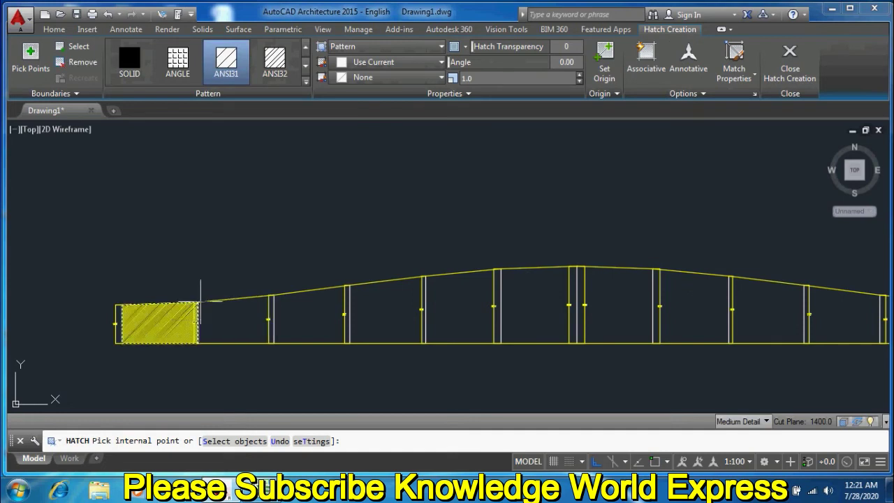
{"action": "left_click", "coordinate": [248, 322]}
{"action": "left_click", "coordinate": [317, 319]}
{"action": "left_click", "coordinate": [369, 315]}
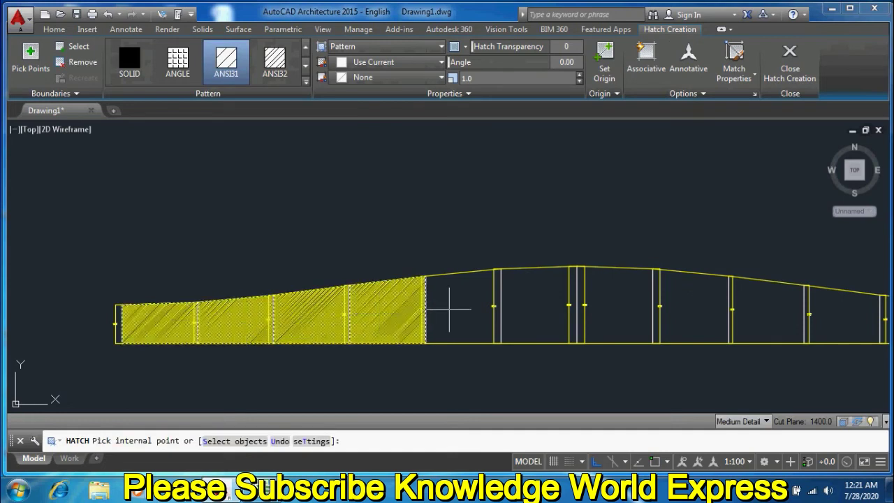
{"action": "left_click", "coordinate": [448, 309]}
{"action": "left_click", "coordinate": [537, 302]}
{"action": "left_click", "coordinate": [614, 305]}
{"action": "left_click", "coordinate": [691, 309]}
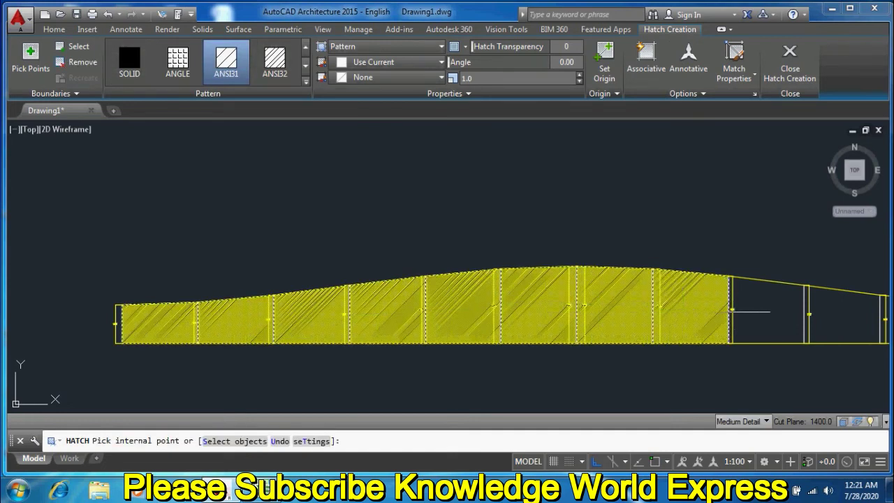
{"action": "left_click", "coordinate": [768, 312]}
{"action": "left_click", "coordinate": [834, 316]}
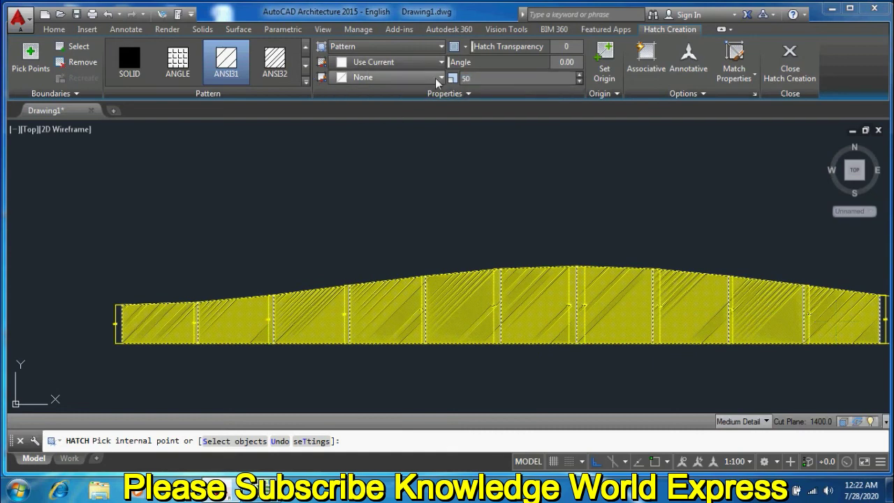
- Set the hatch scale to 10 and add the last two bays at the right end
{"action": "key", "text": "Return"}
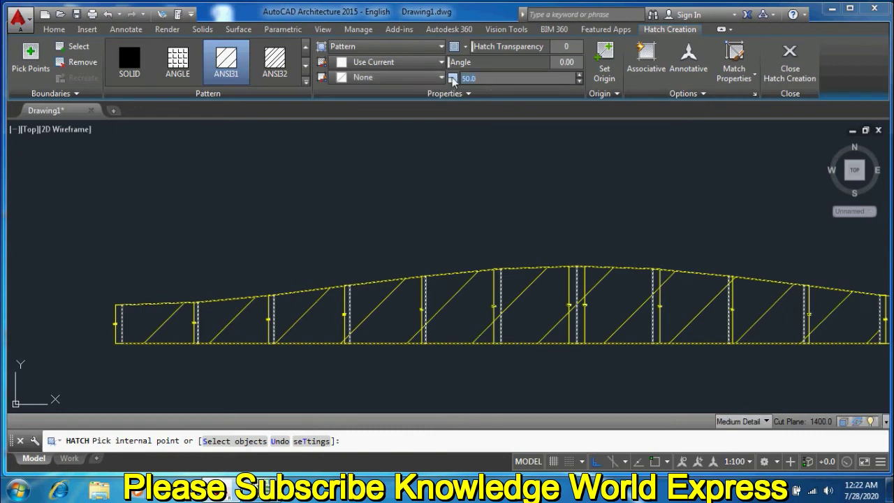
{"action": "type", "text": "10"}
{"action": "key", "text": "Return"}
{"action": "scroll", "coordinate": [534, 259], "scroll_direction": "down", "scroll_amount": 2}
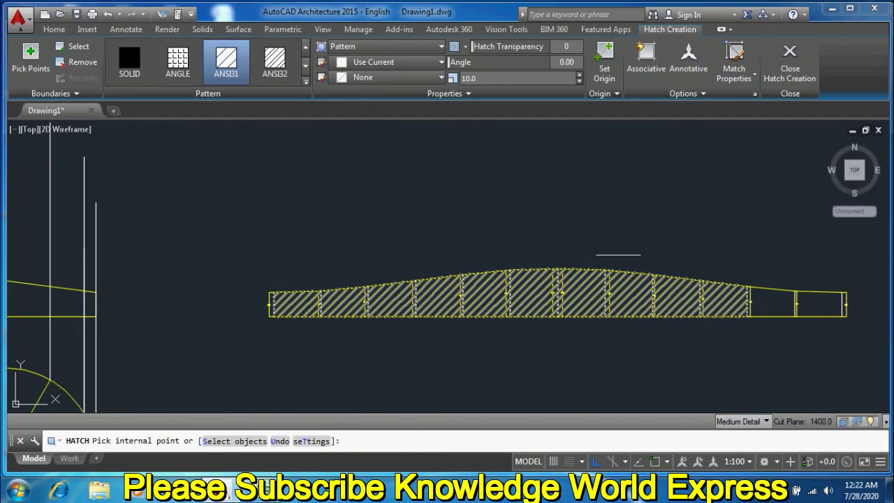
{"action": "left_click", "coordinate": [820, 305]}
{"action": "left_click", "coordinate": [770, 301]}
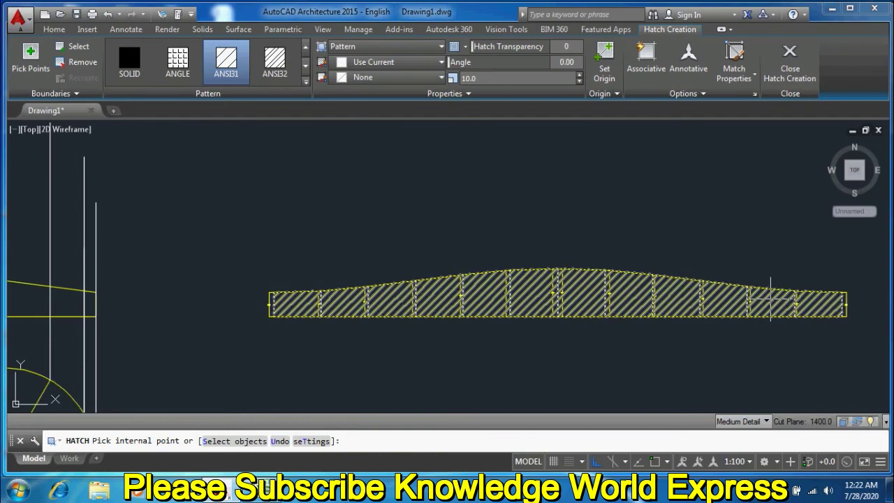
{"action": "key", "text": "Return"}
{"action": "scroll", "coordinate": [621, 319], "scroll_direction": "down", "scroll_amount": 2}
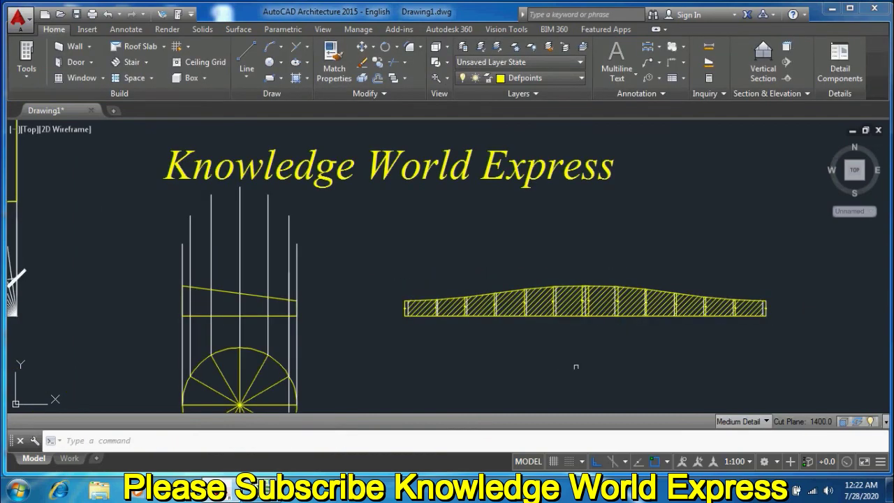
- Fill the elbow's bottom segment with ANSI31 hatching and close Hatch Creation
{"action": "middle_click_drag", "start_coordinate": [575, 365], "coordinate": [554, 323]}
{"action": "scroll", "coordinate": [409, 279], "scroll_direction": "up", "scroll_amount": 2}
{"action": "scroll", "coordinate": [425, 293], "scroll_direction": "up", "scroll_amount": 1}
{"action": "scroll", "coordinate": [427, 292], "scroll_direction": "down", "scroll_amount": 3}
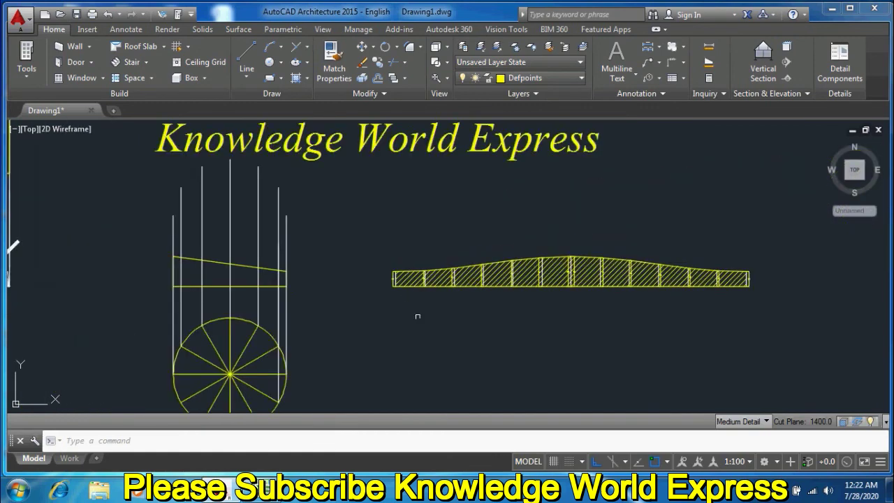
{"action": "scroll", "coordinate": [336, 279], "scroll_direction": "down", "scroll_amount": 1}
{"action": "scroll", "coordinate": [336, 287], "scroll_direction": "down", "scroll_amount": 3}
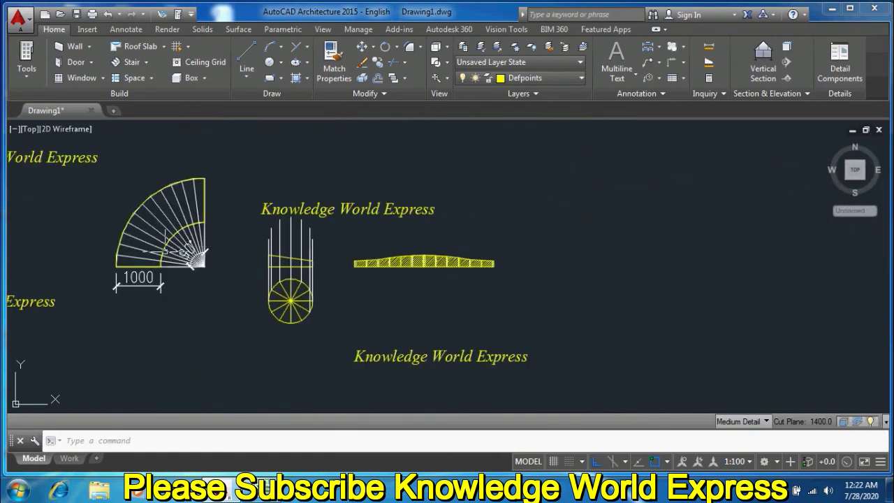
{"action": "scroll", "coordinate": [167, 250], "scroll_direction": "up", "scroll_amount": 3}
{"action": "scroll", "coordinate": [122, 255], "scroll_direction": "up", "scroll_amount": 1}
{"action": "scroll", "coordinate": [129, 263], "scroll_direction": "up", "scroll_amount": 1}
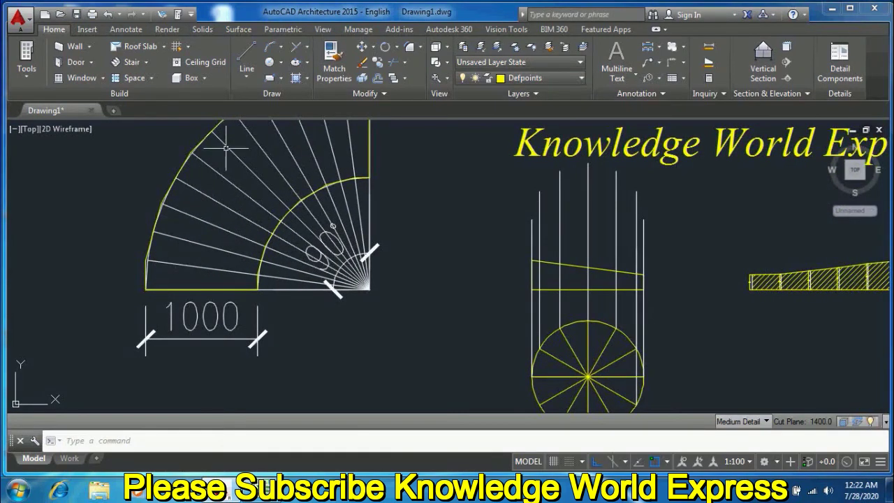
{"action": "left_click", "coordinate": [296, 77]}
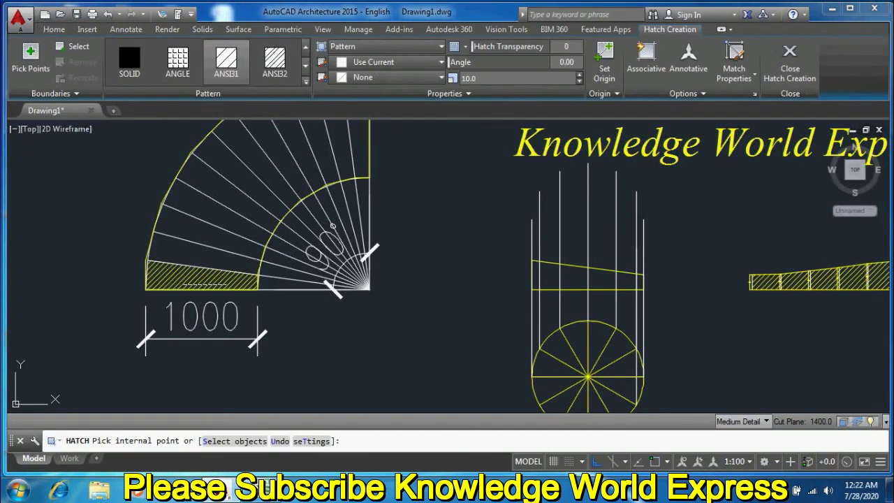
{"action": "left_click", "coordinate": [220, 280]}
{"action": "scroll", "coordinate": [174, 220], "scroll_direction": "down", "scroll_amount": 2}
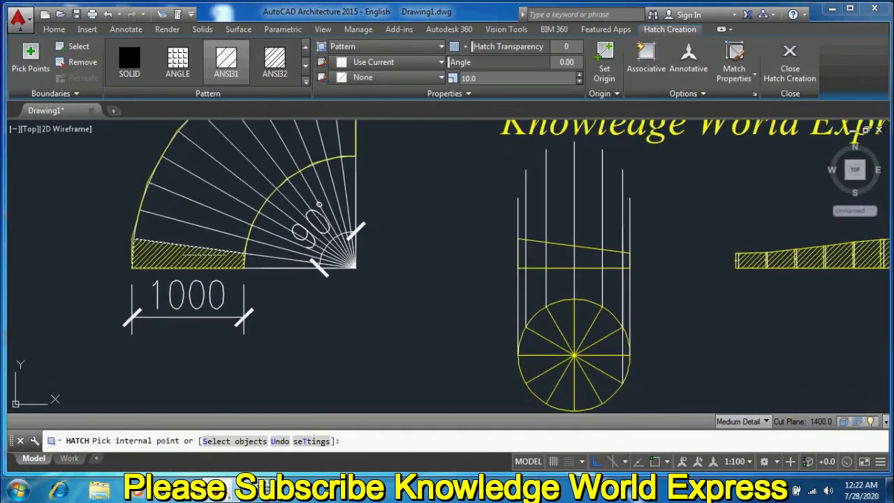
{"action": "left_click", "coordinate": [789, 59]}
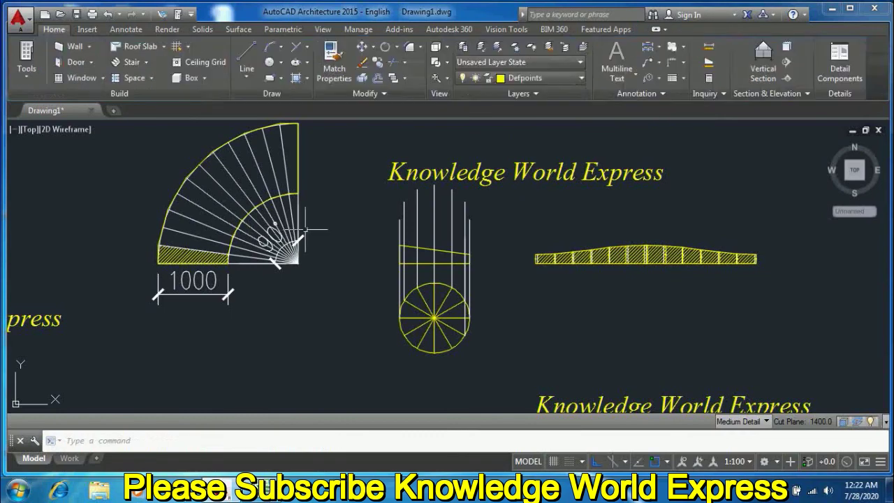
{"action": "scroll", "coordinate": [187, 247], "scroll_direction": "up", "scroll_amount": 3}
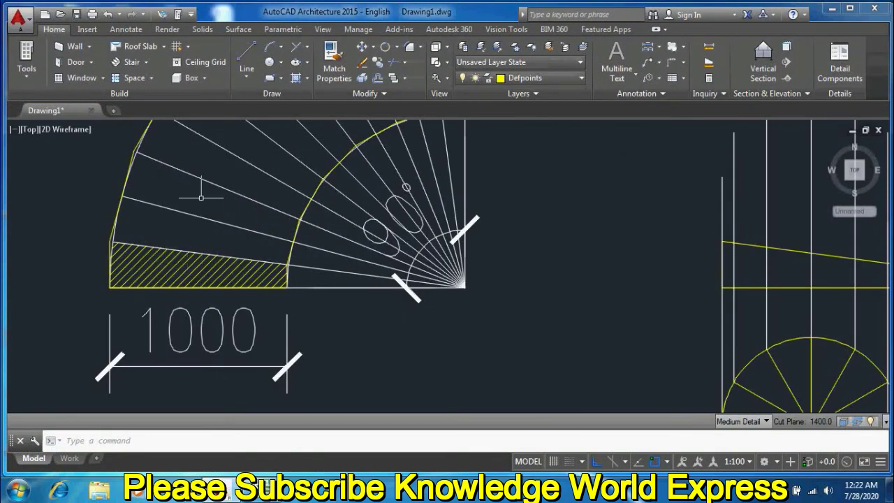
{"action": "scroll", "coordinate": [201, 198], "scroll_direction": "down", "scroll_amount": 1}
{"action": "scroll", "coordinate": [214, 199], "scroll_direction": "down", "scroll_amount": 1}
{"action": "scroll", "coordinate": [243, 242], "scroll_direction": "down", "scroll_amount": 1}
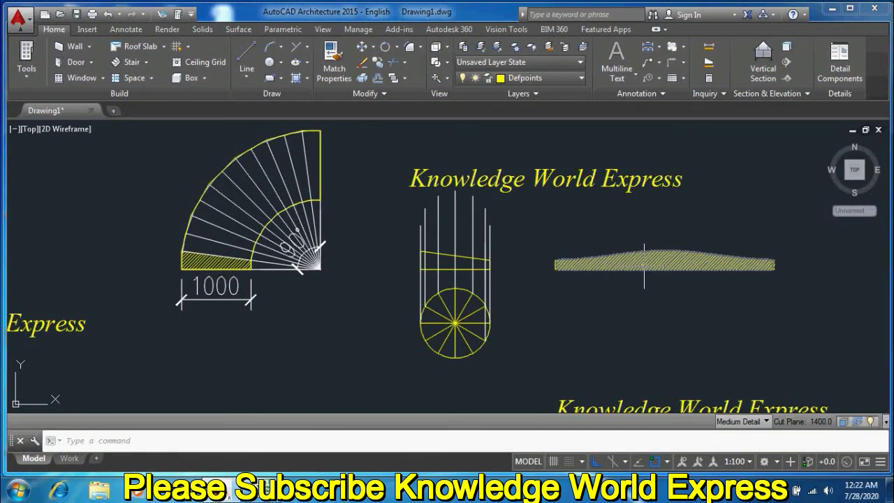
{"action": "scroll", "coordinate": [643, 267], "scroll_direction": "up", "scroll_amount": 2}
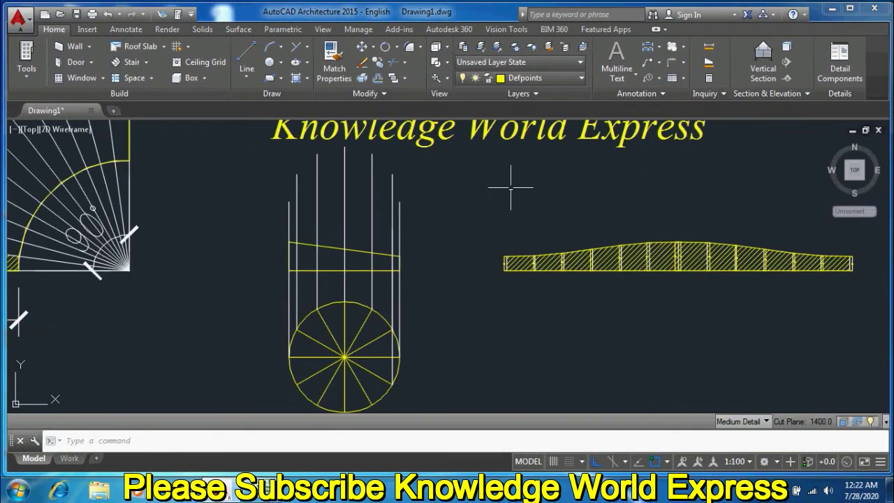
{"action": "middle_click_drag", "start_coordinate": [787, 279], "coordinate": [740, 287]}
{"action": "scroll", "coordinate": [716, 294], "scroll_direction": "down", "scroll_amount": 2}
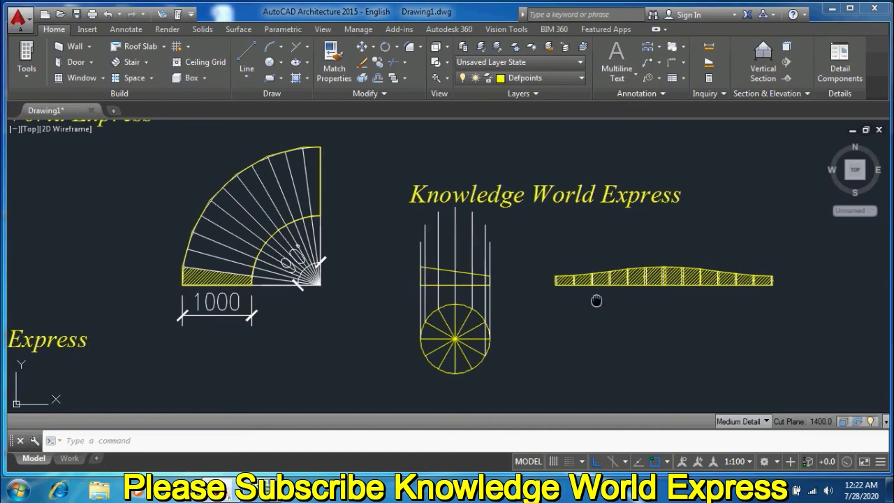
{"action": "middle_click_drag", "start_coordinate": [595, 300], "coordinate": [616, 297]}
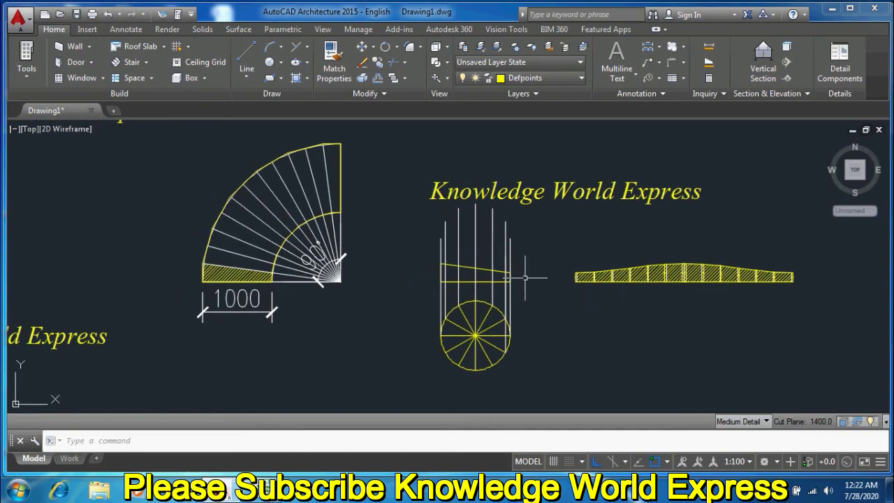
{"action": "scroll", "coordinate": [288, 255], "scroll_direction": "down", "scroll_amount": 2}
{"action": "scroll", "coordinate": [287, 255], "scroll_direction": "down", "scroll_amount": 1}
{"action": "scroll", "coordinate": [293, 262], "scroll_direction": "up", "scroll_amount": 1}
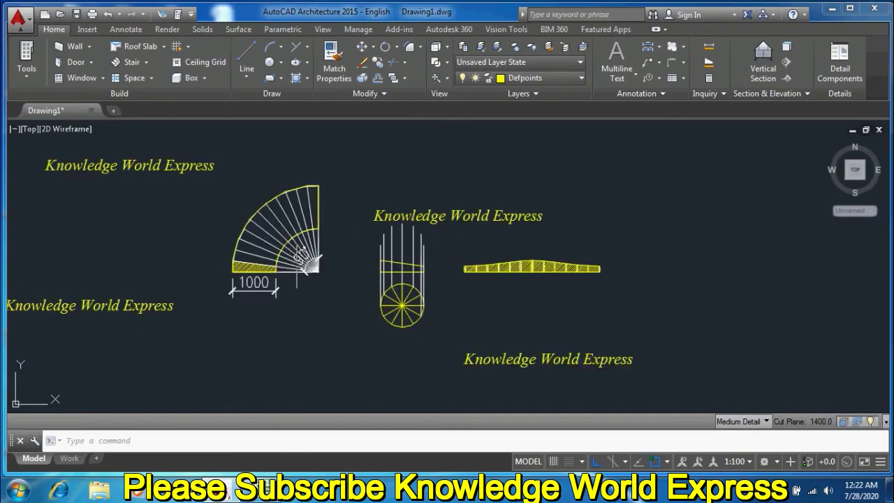